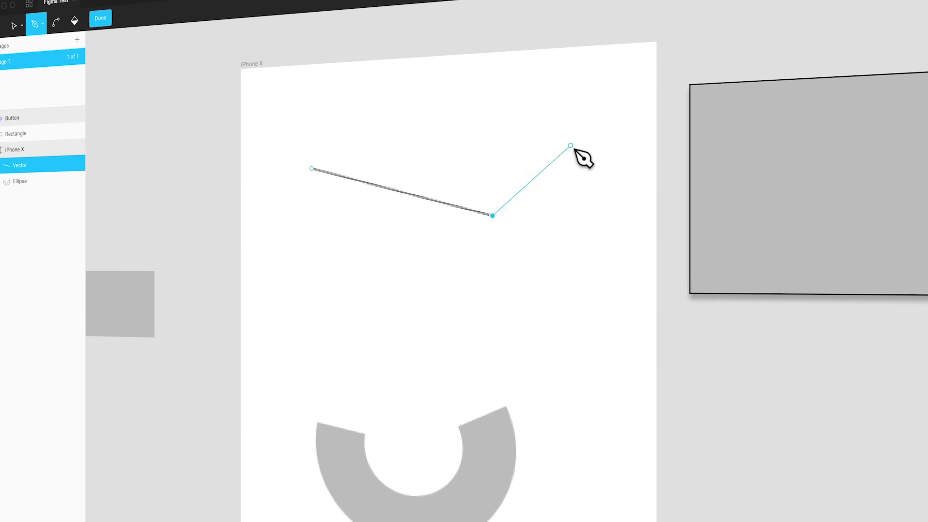
Place two Pen points across the upper iPhone X frame to form the line
{"action": "left_click", "coordinate": [298, 180]}
{"action": "left_click", "coordinate": [507, 245]}
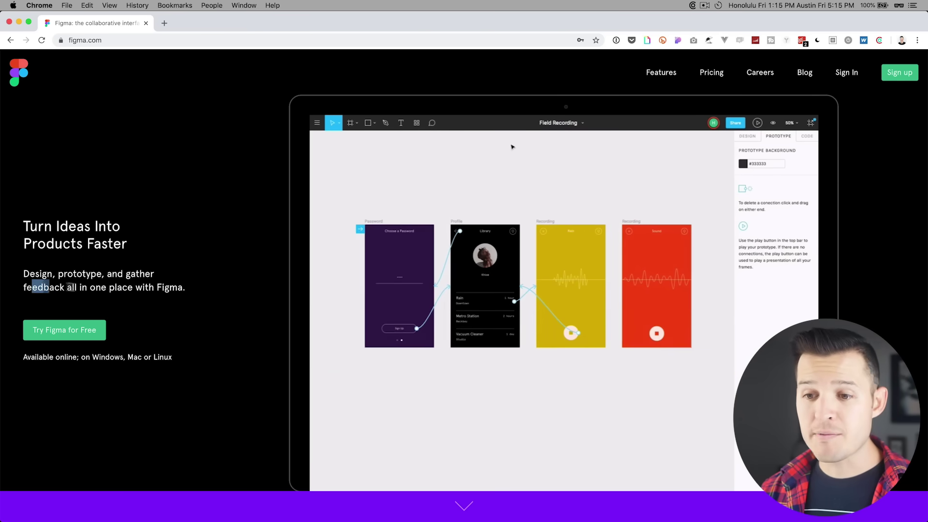
{"action": "left_click_drag", "start_coordinate": [34, 287], "coordinate": [181, 288]}
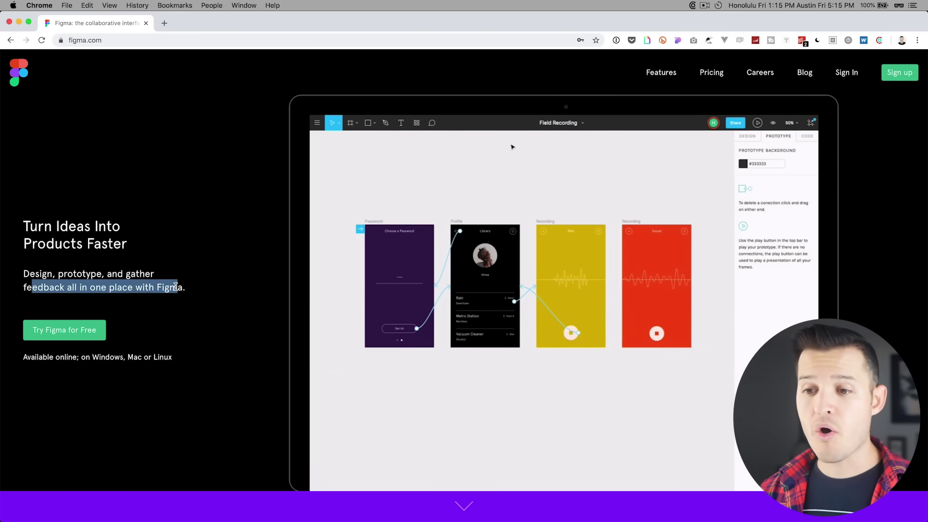
{"action": "left_click", "coordinate": [166, 288]}
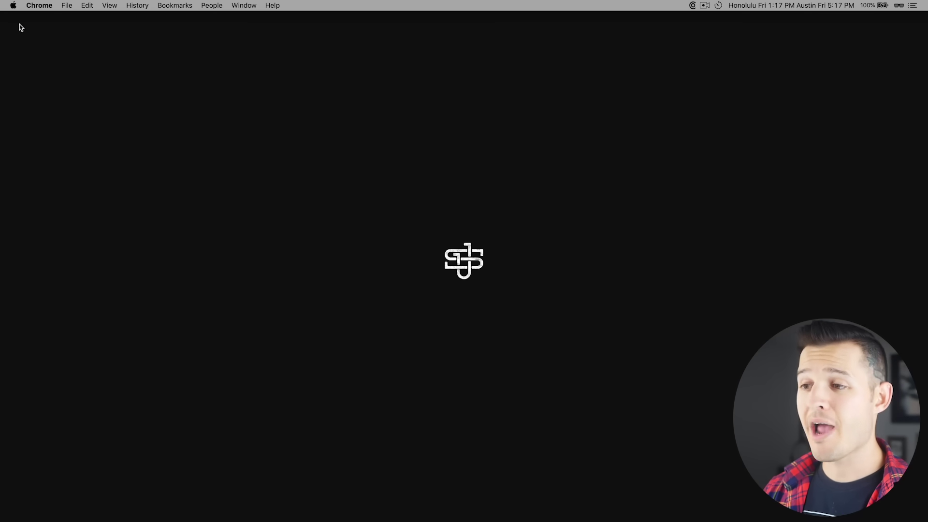
{"action": "mouse_move", "coordinate": [464, 519]}
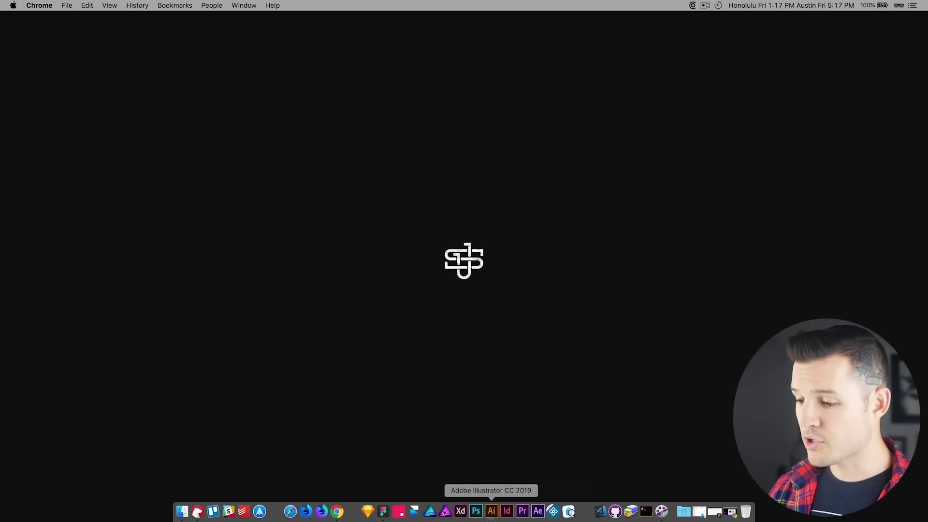
Launch the Figma desktop app, check the account menu, and view Drafts
{"action": "left_click", "coordinate": [385, 512]}
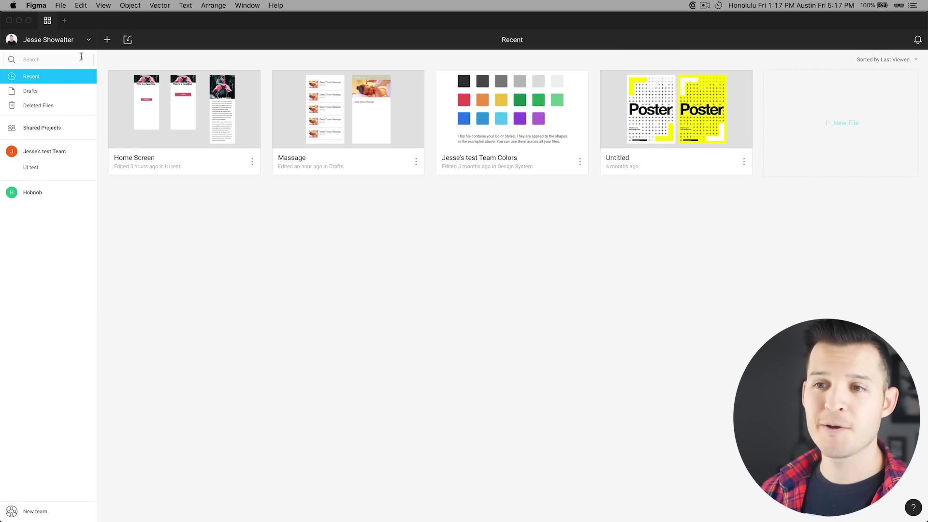
{"action": "left_click", "coordinate": [89, 40]}
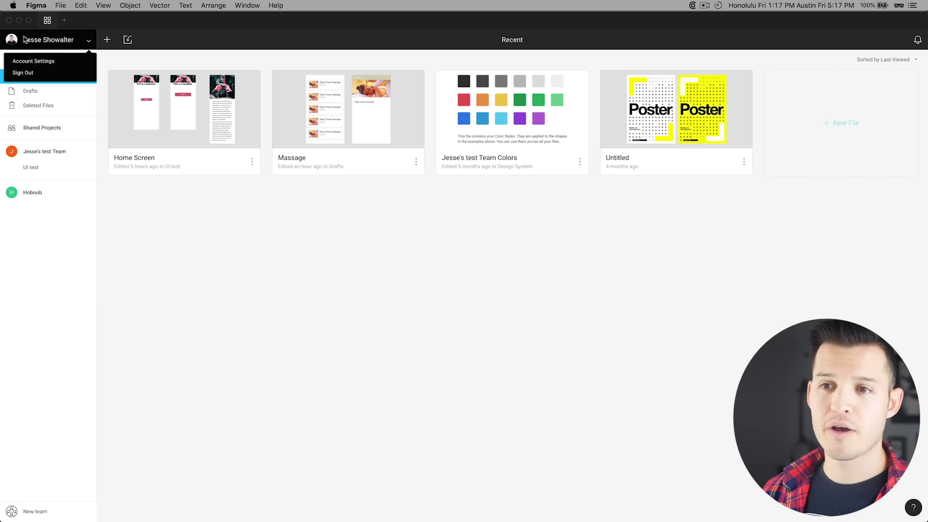
{"action": "left_click", "coordinate": [145, 250]}
{"action": "left_click", "coordinate": [43, 89]}
Browse Deleted Files, Recent and Shared Projects, then create a new blank file
{"action": "left_click", "coordinate": [49, 108]}
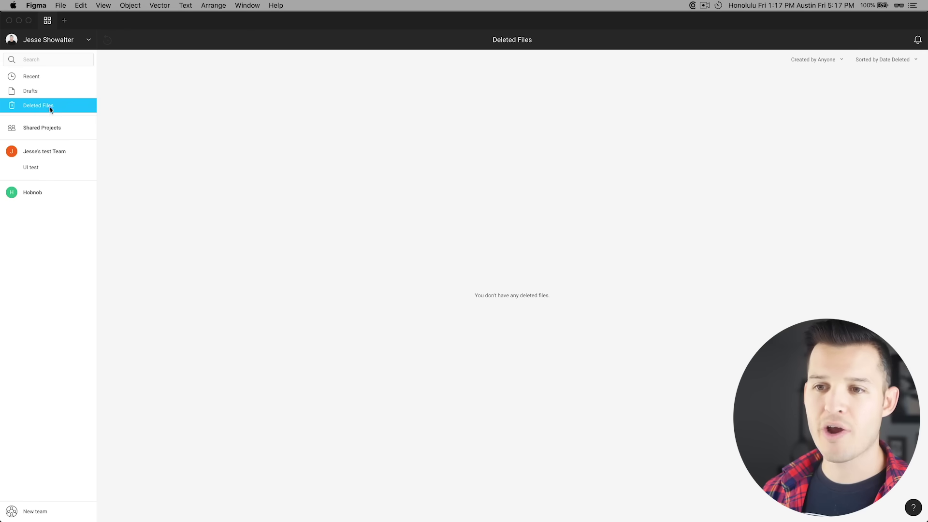
{"action": "left_click", "coordinate": [49, 79]}
{"action": "left_click", "coordinate": [58, 131]}
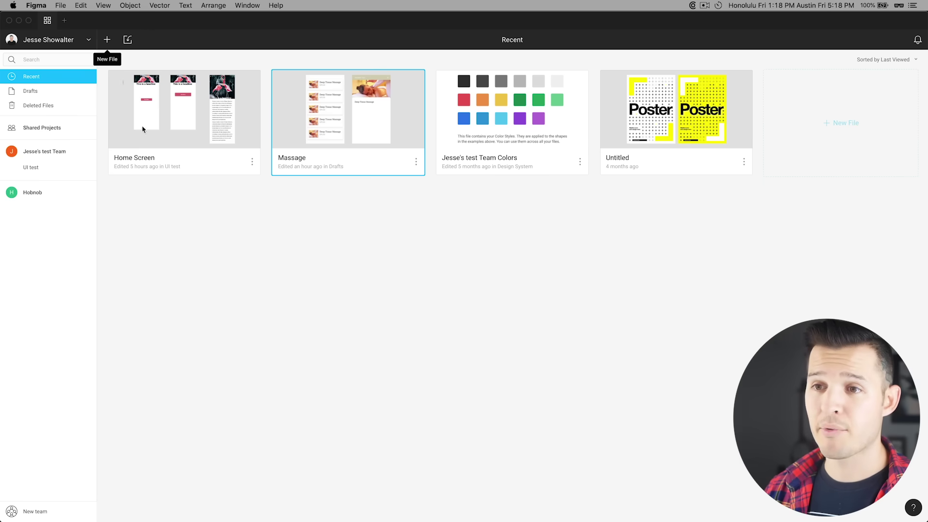
{"action": "left_click", "coordinate": [107, 40]}
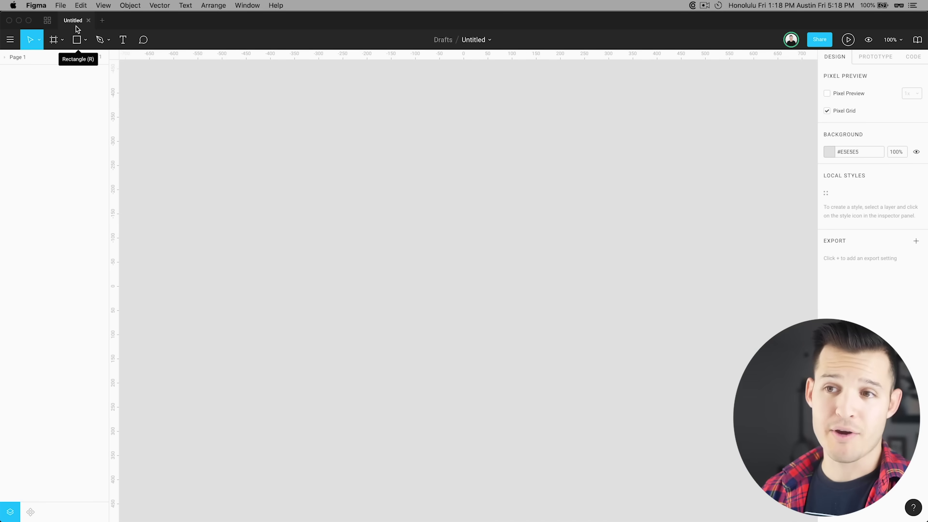
Choose Rename from the Untitled draft's title menu to name it 'Figma Test'
{"action": "left_click", "coordinate": [479, 40]}
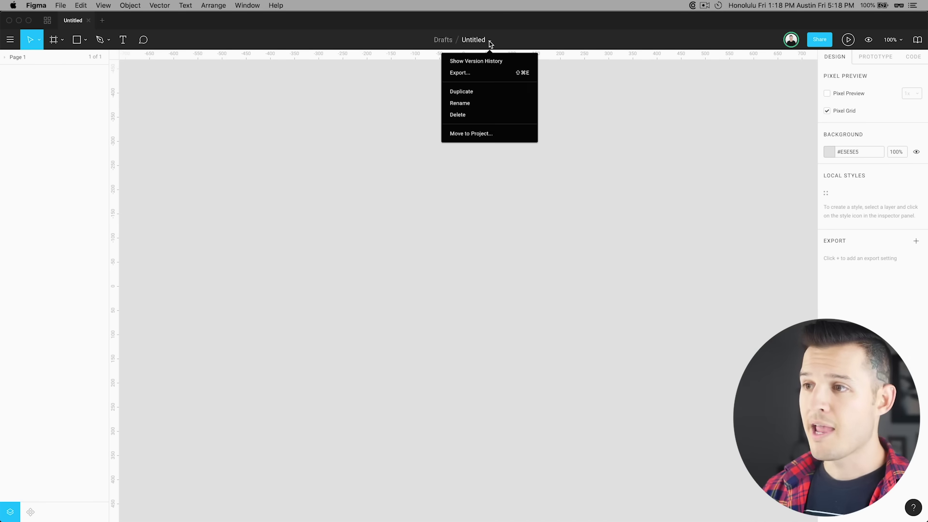
{"action": "left_click", "coordinate": [471, 104]}
{"action": "type", "text": "F"}
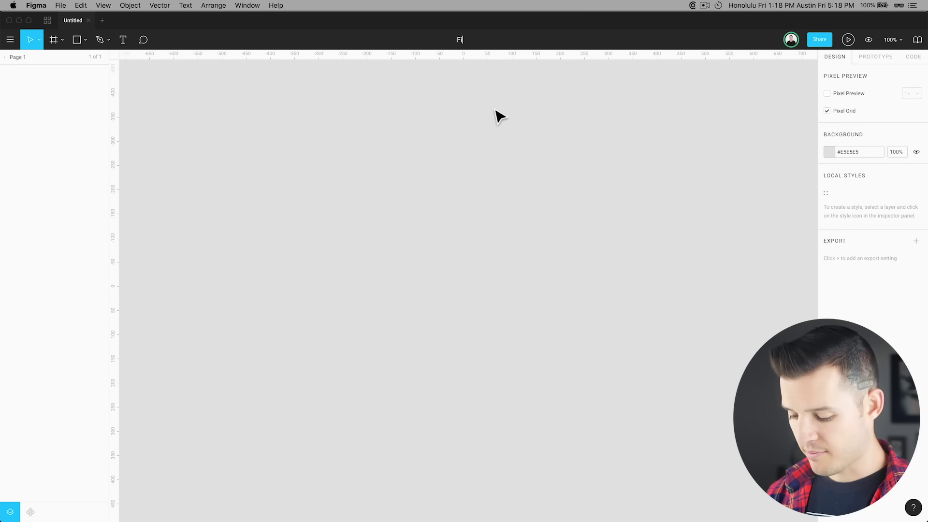
{"action": "type", "text": "igma Test"}
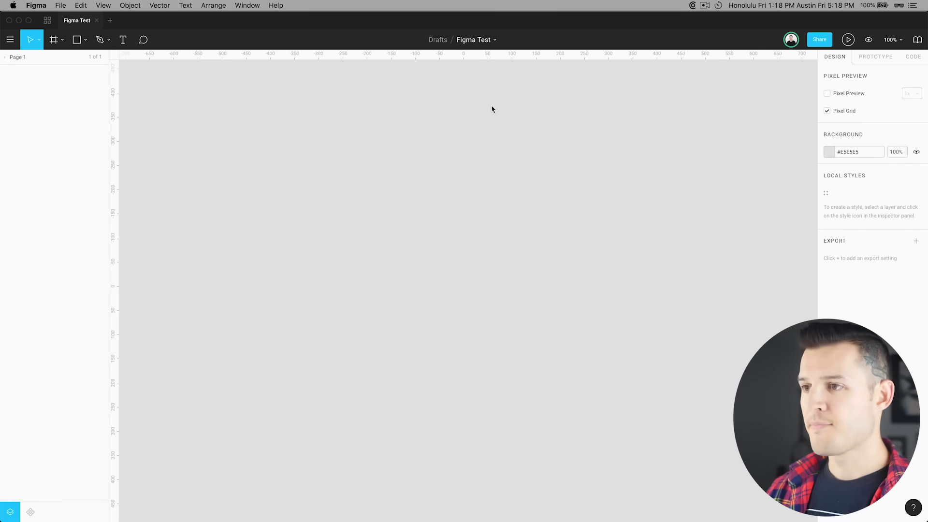
Reopen Figma Test from the file browser and move it into the UI test project
{"action": "left_click", "coordinate": [47, 22]}
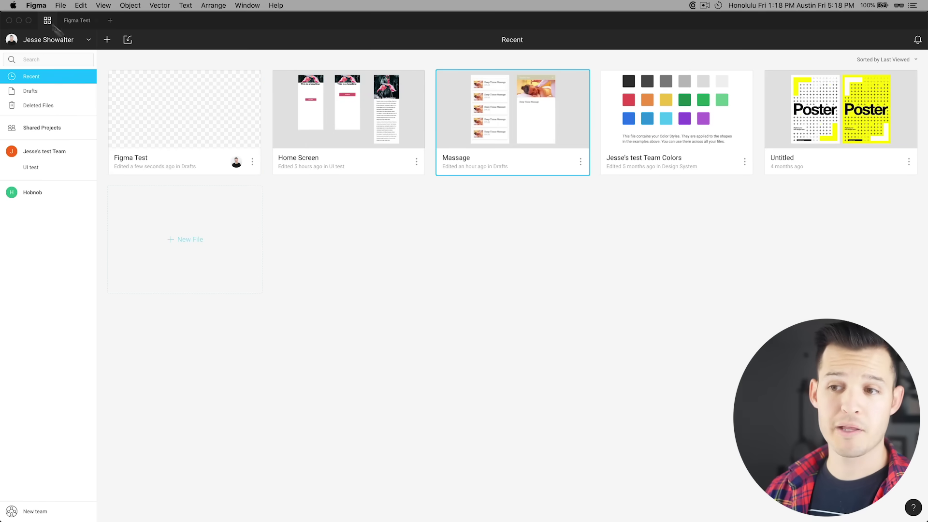
{"action": "left_click", "coordinate": [77, 20]}
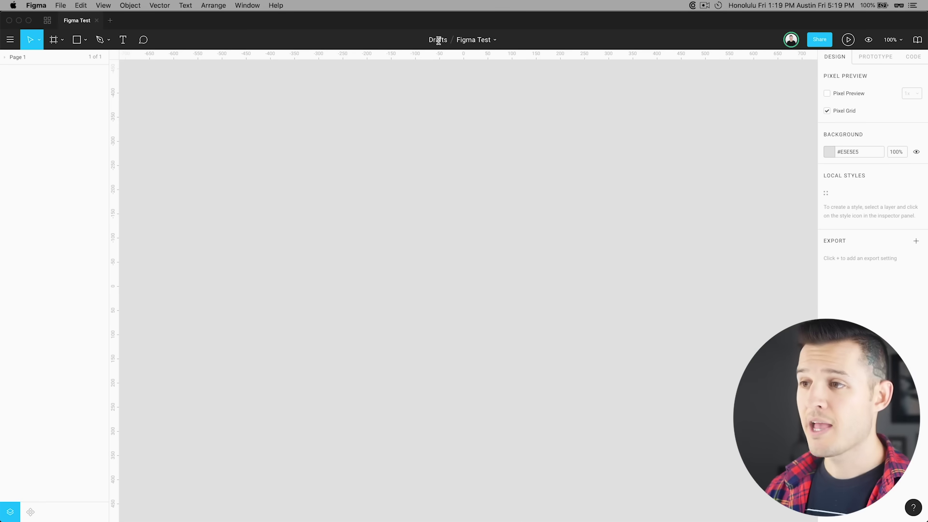
{"action": "left_click", "coordinate": [493, 41]}
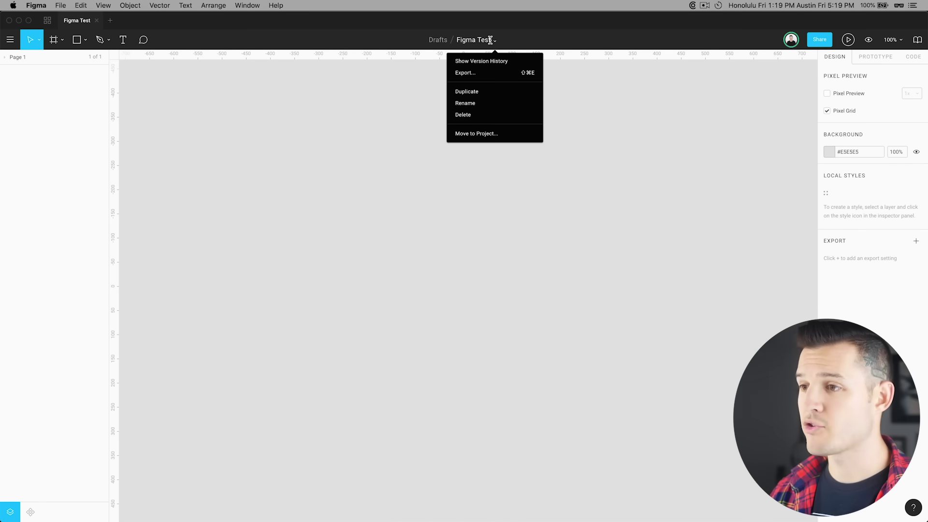
{"action": "left_click", "coordinate": [478, 135]}
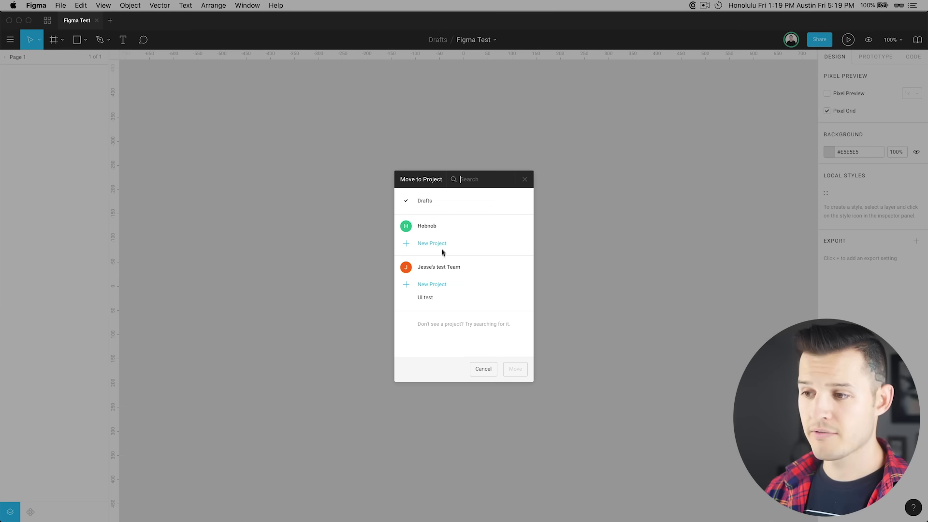
{"action": "left_click", "coordinate": [437, 298]}
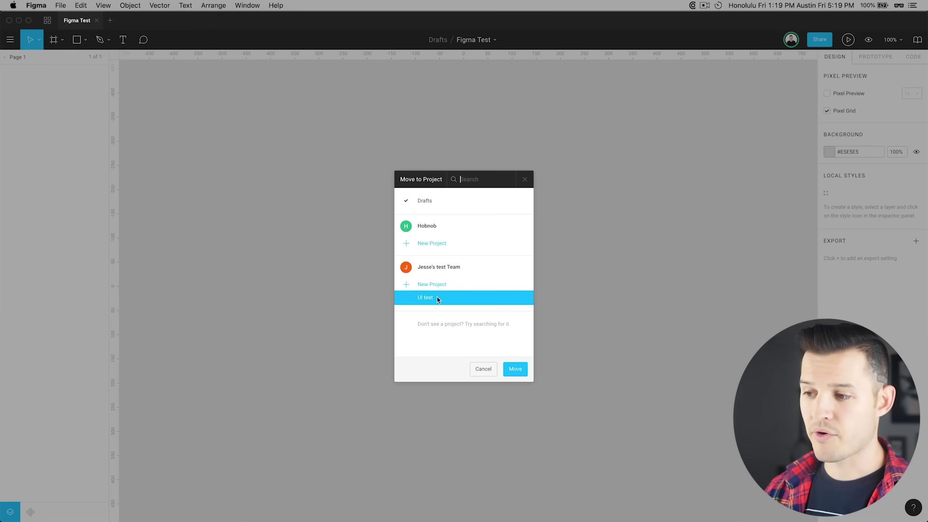
{"action": "left_click", "coordinate": [515, 370]}
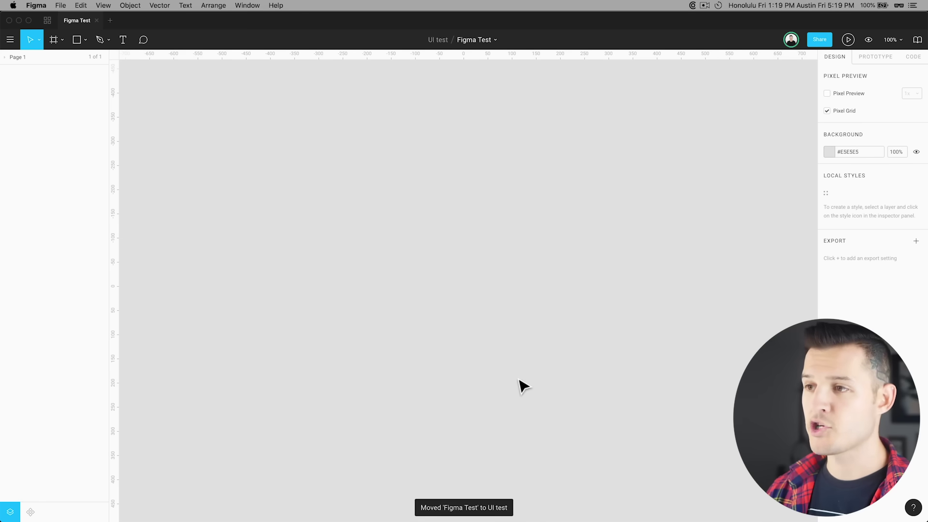
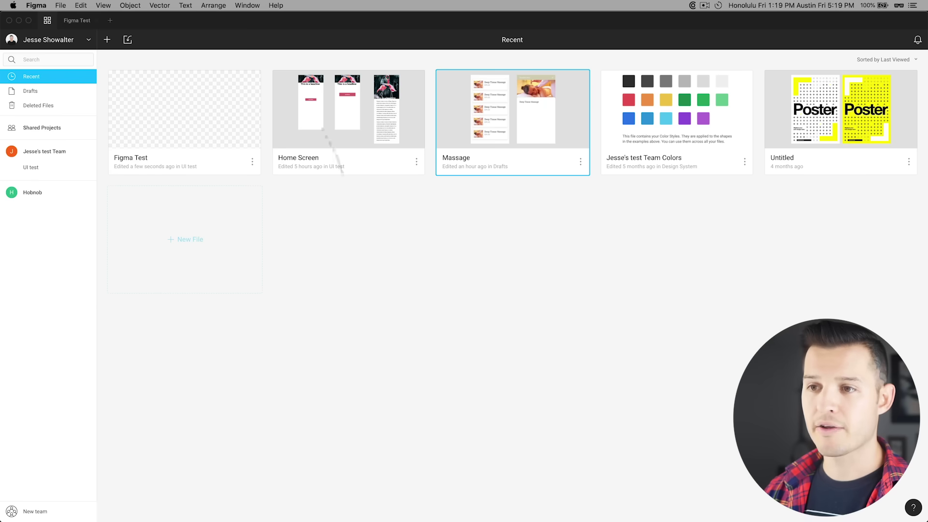
Go into the UI test project and open its Figma Test file
{"action": "left_click", "coordinate": [31, 167]}
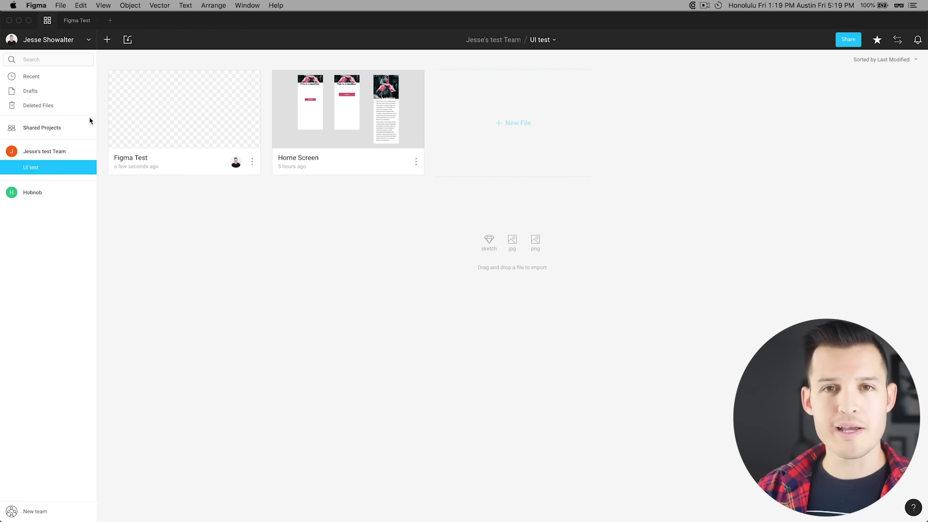
{"action": "left_click", "coordinate": [189, 134]}
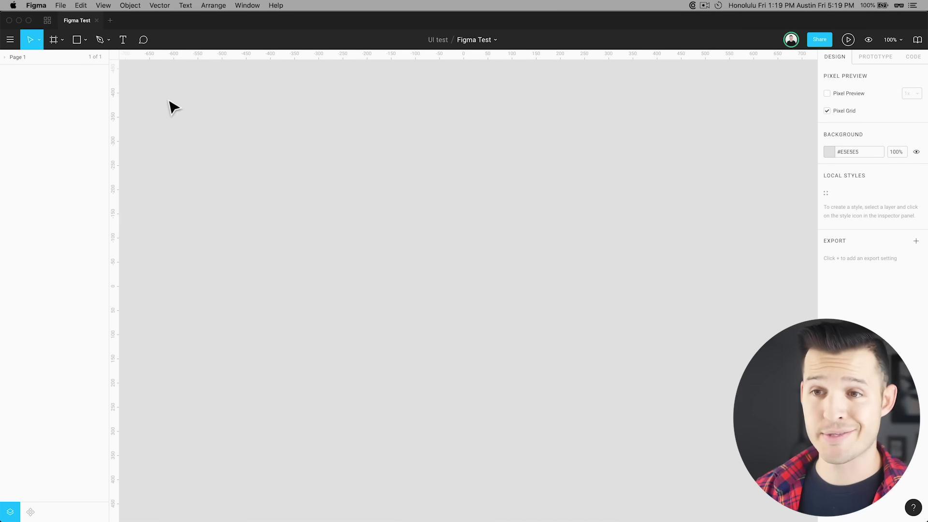
{"action": "left_click", "coordinate": [11, 41]}
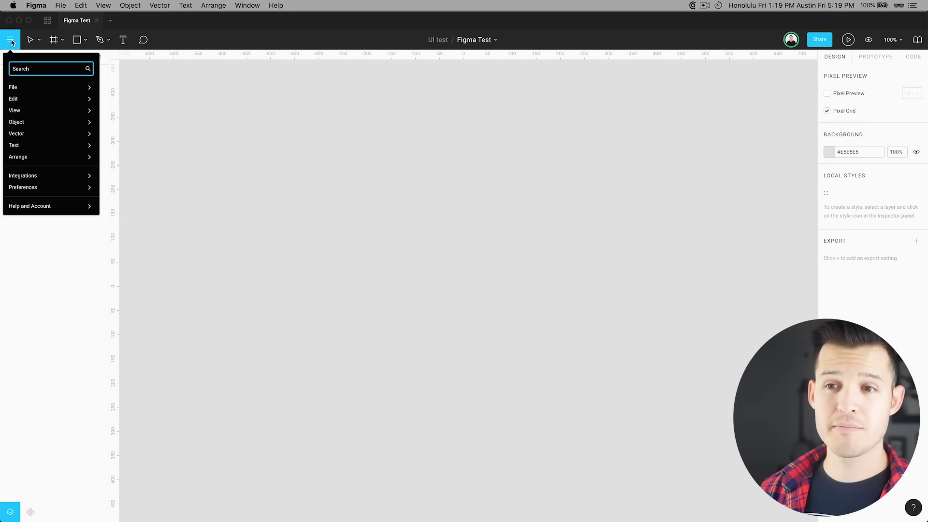
{"action": "mouse_move", "coordinate": [44, 88]}
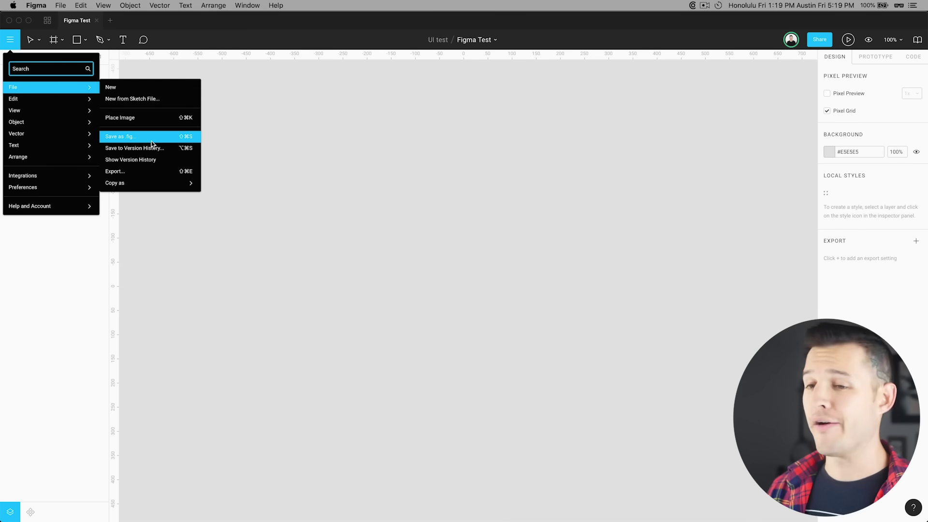
{"action": "left_click", "coordinate": [283, 142]}
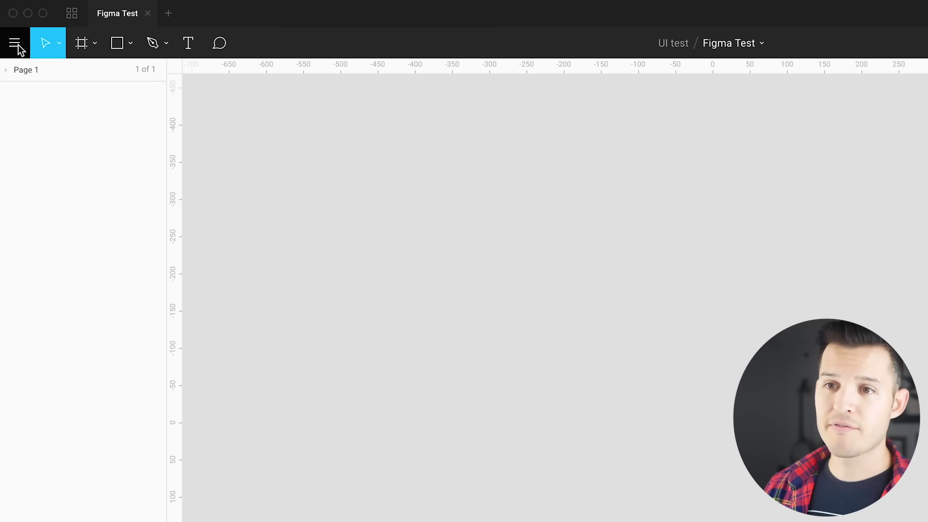
{"action": "left_click", "coordinate": [14, 43]}
{"action": "mouse_move", "coordinate": [72, 169]}
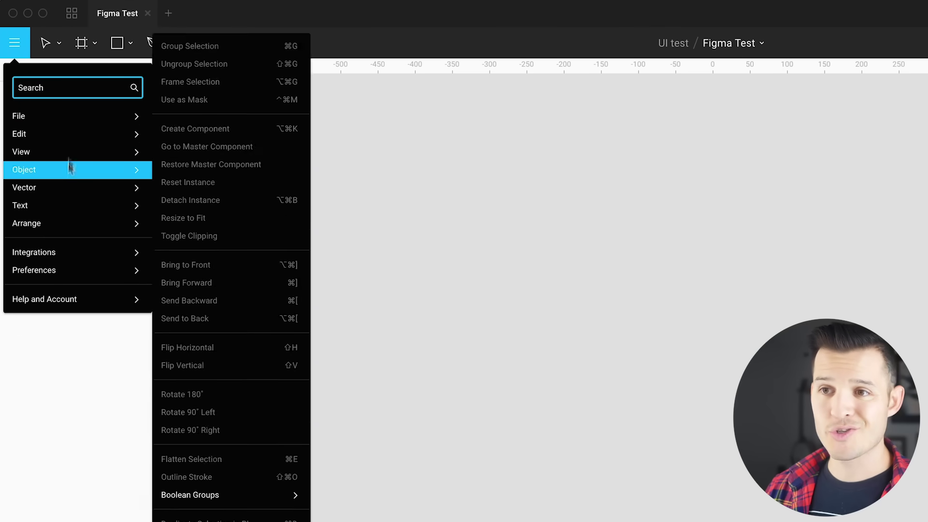
{"action": "left_click", "coordinate": [46, 43]}
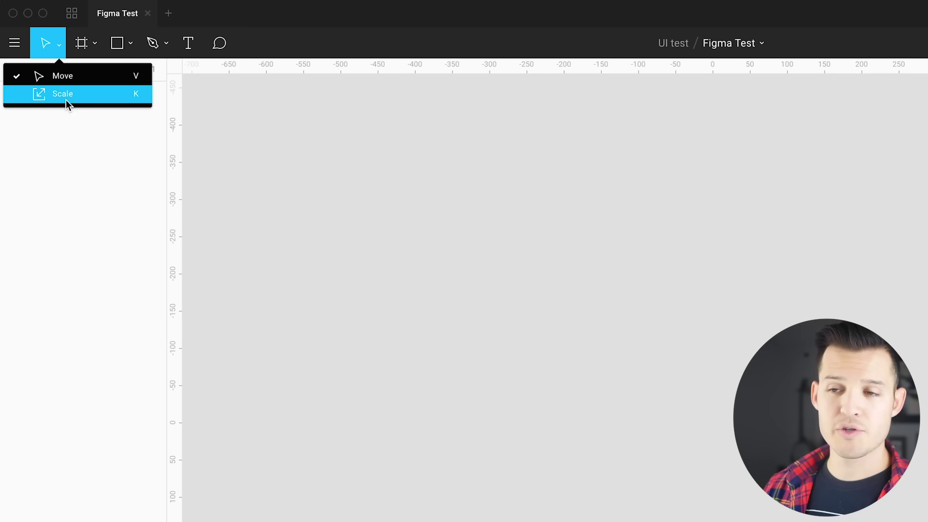
{"action": "left_click", "coordinate": [59, 47]}
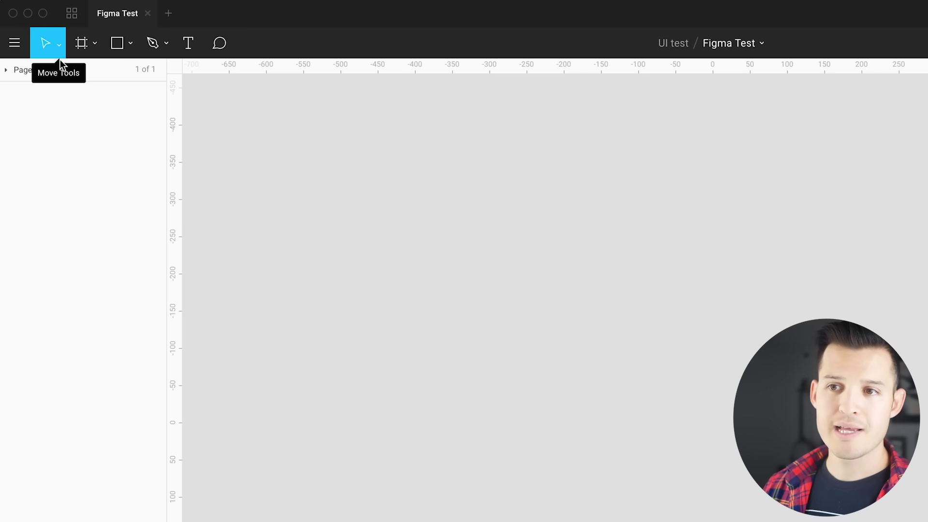
{"action": "left_click", "coordinate": [96, 45]}
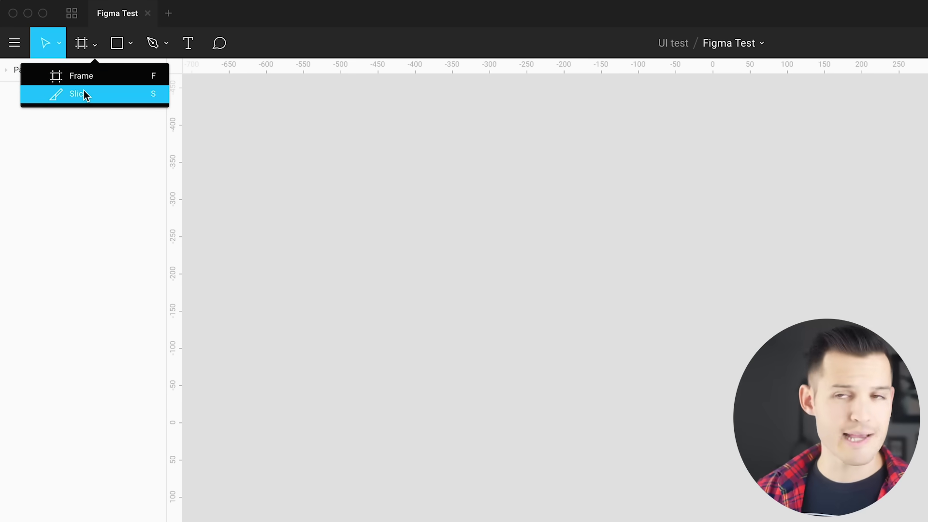
{"action": "left_click", "coordinate": [130, 46]}
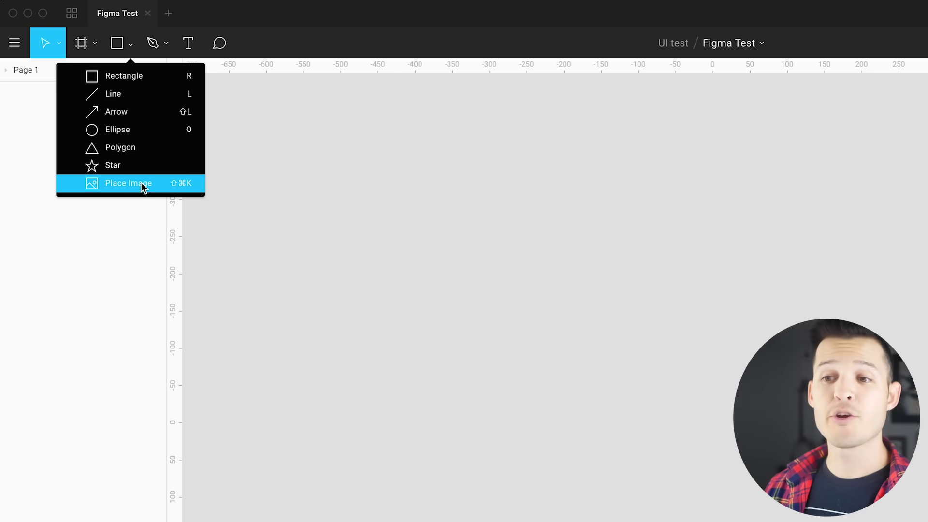
{"action": "left_click", "coordinate": [167, 43]}
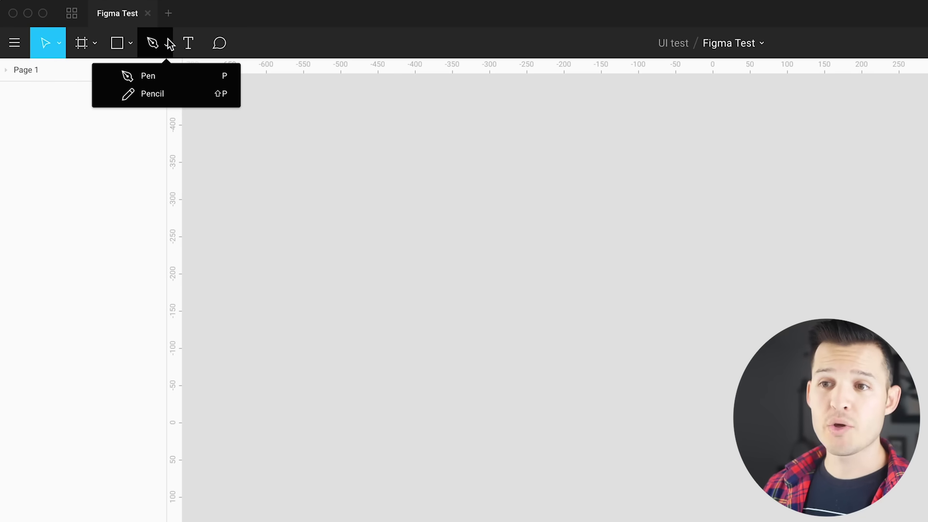
{"action": "left_click", "coordinate": [191, 46]}
{"action": "left_click", "coordinate": [224, 43]}
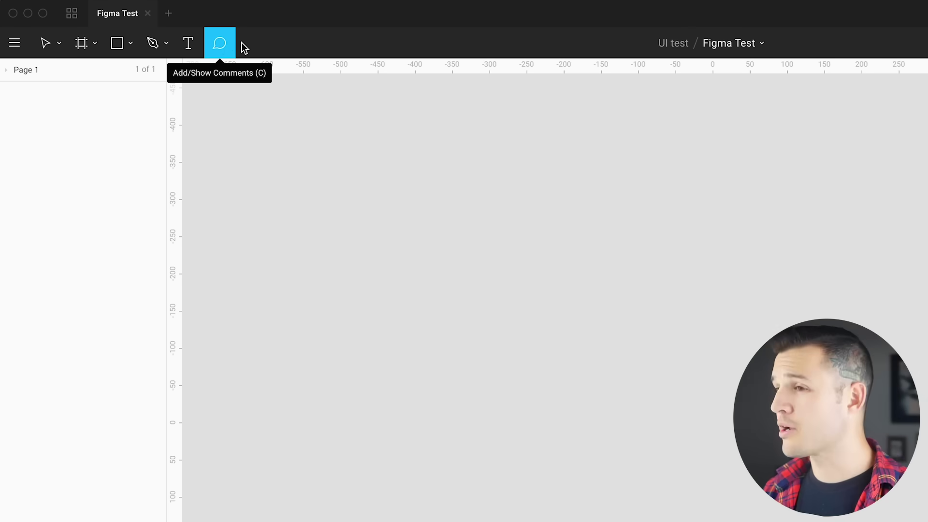
{"action": "key", "text": "Escape"}
{"action": "left_click", "coordinate": [8, 69]}
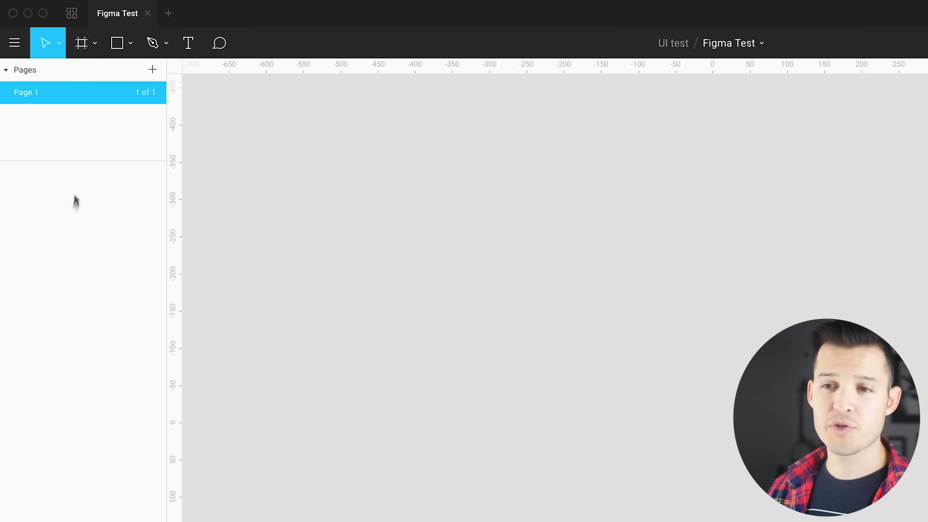
Draw a 269×240 rectangle on Page 1 and reselect it
{"action": "key", "text": "r"}
{"action": "left_click_drag", "start_coordinate": [404, 138], "coordinate": [606, 316]}
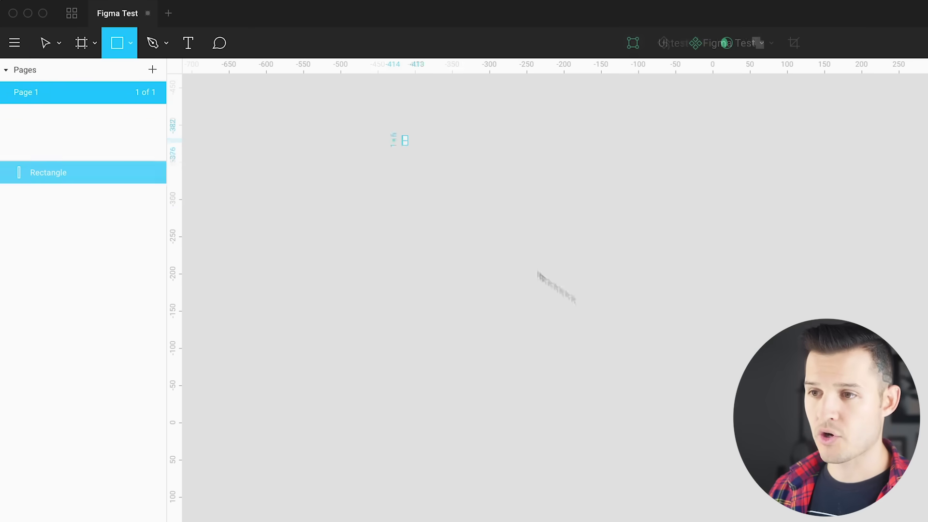
{"action": "left_click", "coordinate": [321, 317]}
{"action": "left_click", "coordinate": [432, 203]}
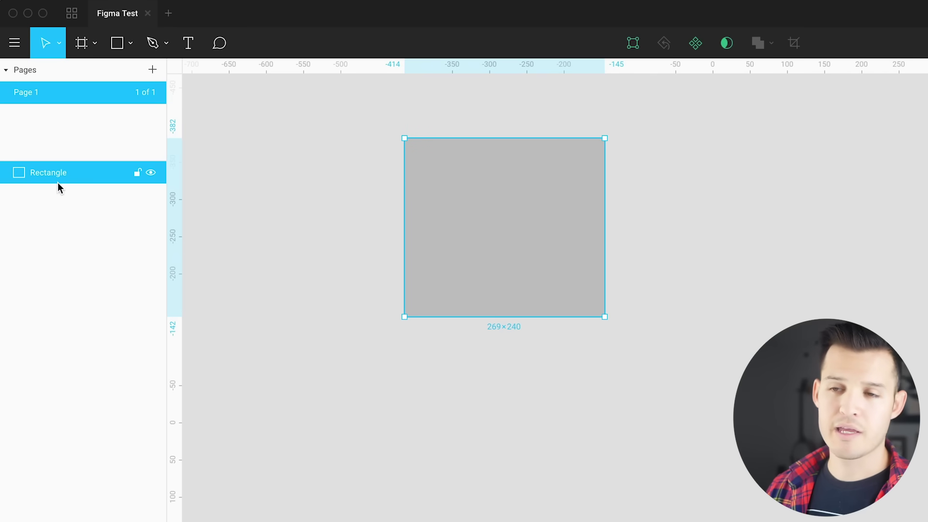
Add a Page 2, then delete it so only Page 1 remains
{"action": "left_click", "coordinate": [153, 70]}
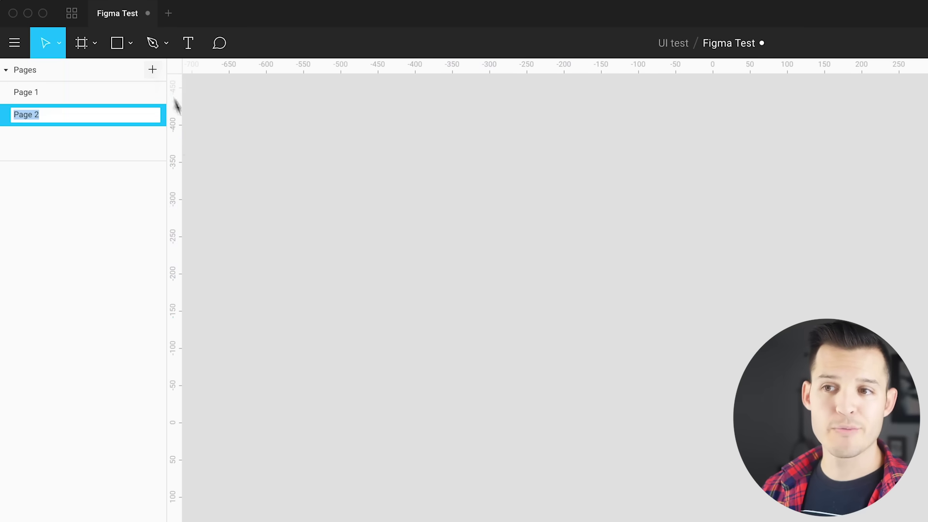
{"action": "key", "text": "Return"}
{"action": "left_click", "coordinate": [44, 99]}
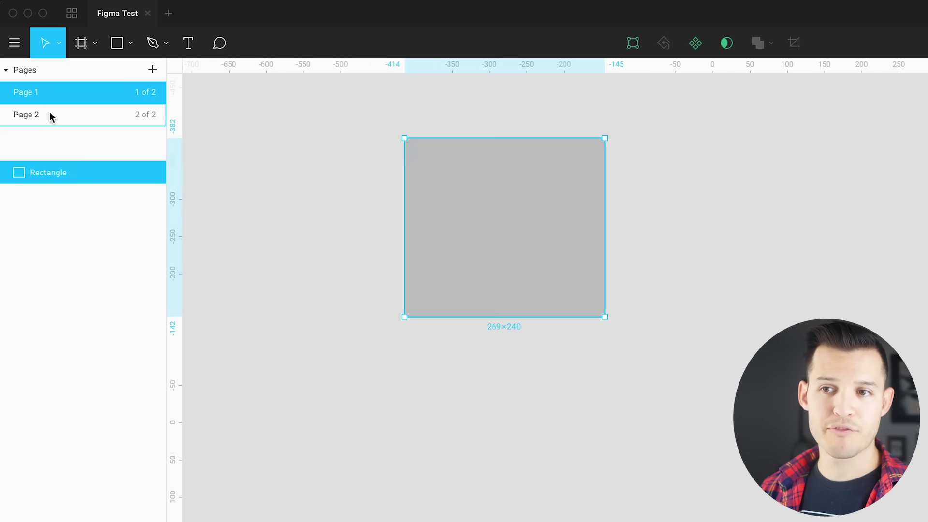
{"action": "right_click", "coordinate": [49, 112]}
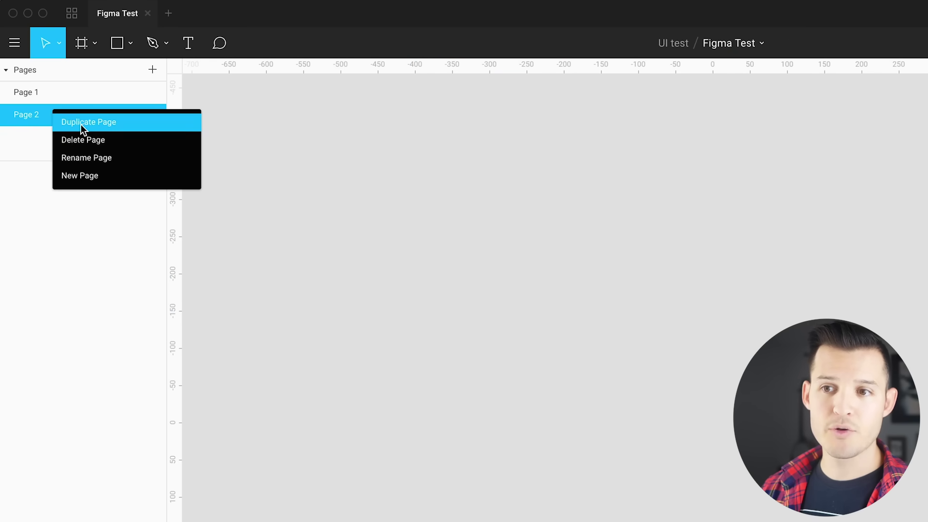
{"action": "left_click", "coordinate": [83, 140]}
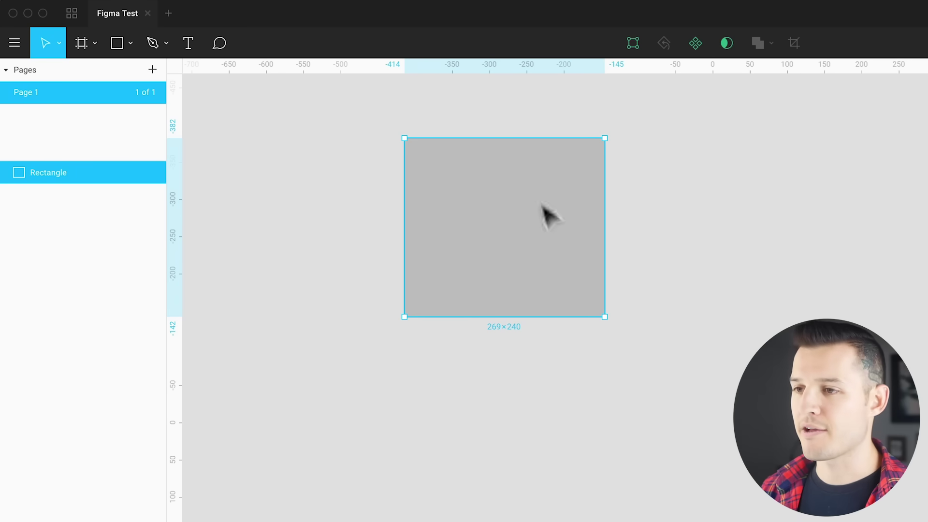
Drag the rectangle lower on the canvas
{"action": "left_click_drag", "start_coordinate": [545, 212], "coordinate": [598, 280]}
{"action": "left_click_drag", "start_coordinate": [517, 257], "coordinate": [538, 330]}
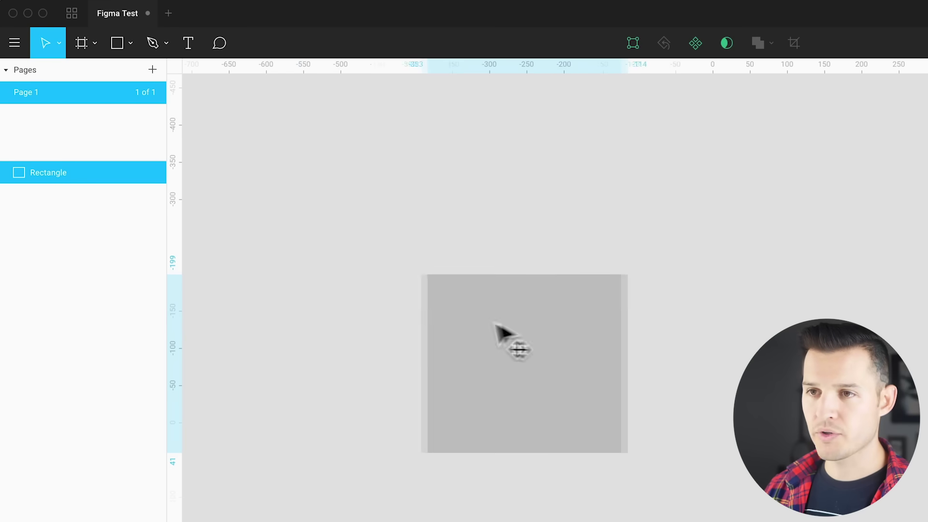
{"action": "left_click_drag", "start_coordinate": [537, 327], "coordinate": [447, 333]}
Turn off View > Show Rulers and nudge the rectangle to the right
{"action": "left_click", "coordinate": [157, 0]}
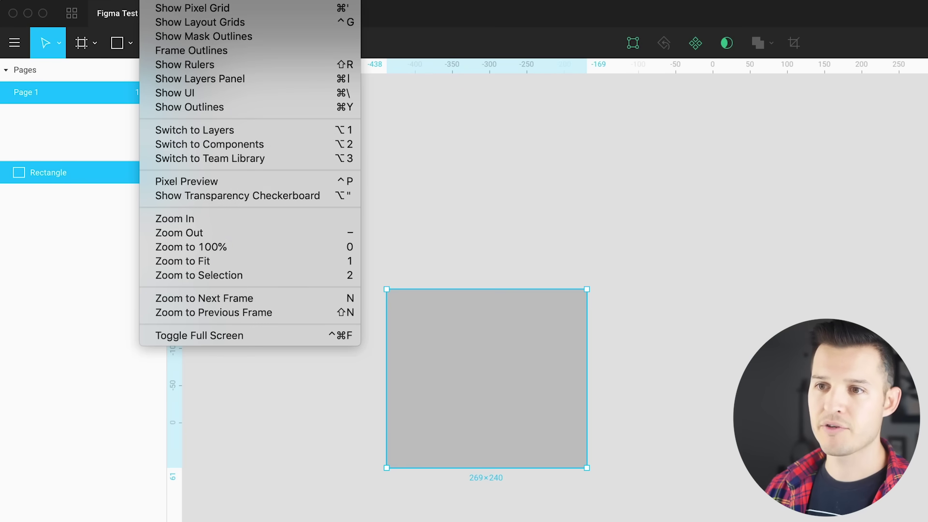
{"action": "left_click", "coordinate": [176, 64]}
{"action": "mouse_move", "coordinate": [584, 356]}
{"action": "left_mouse_down"}
{"action": "mouse_move", "coordinate": [722, 385]}
{"action": "mouse_move", "coordinate": [607, 338]}
{"action": "left_mouse_up"}
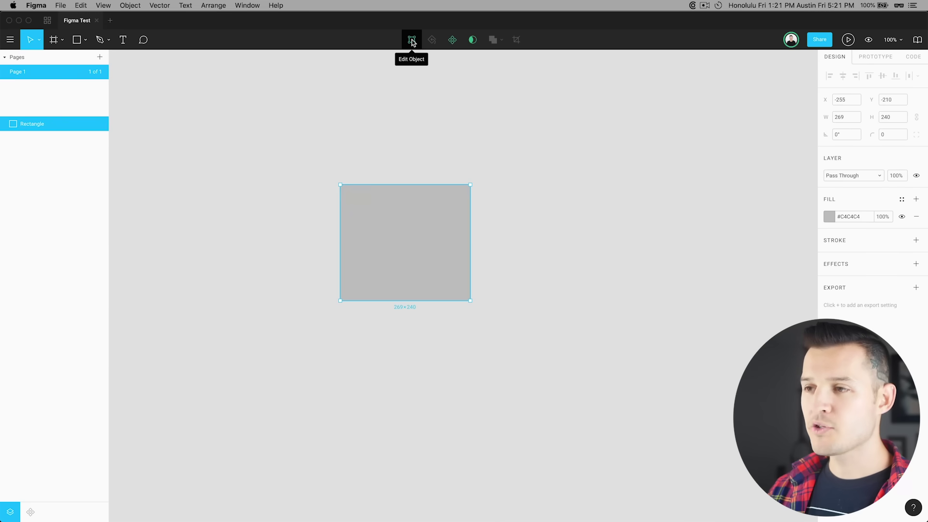
Edit the rectangle's points, nudging it and squaring its top-left corner
{"action": "left_click", "coordinate": [412, 41]}
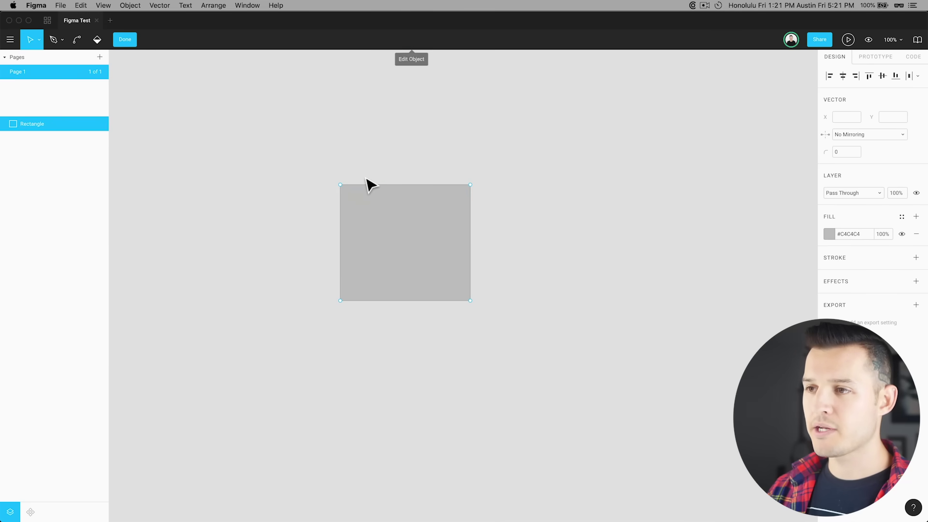
{"action": "left_click", "coordinate": [351, 217]}
{"action": "left_click_drag", "start_coordinate": [410, 243], "coordinate": [404, 233]}
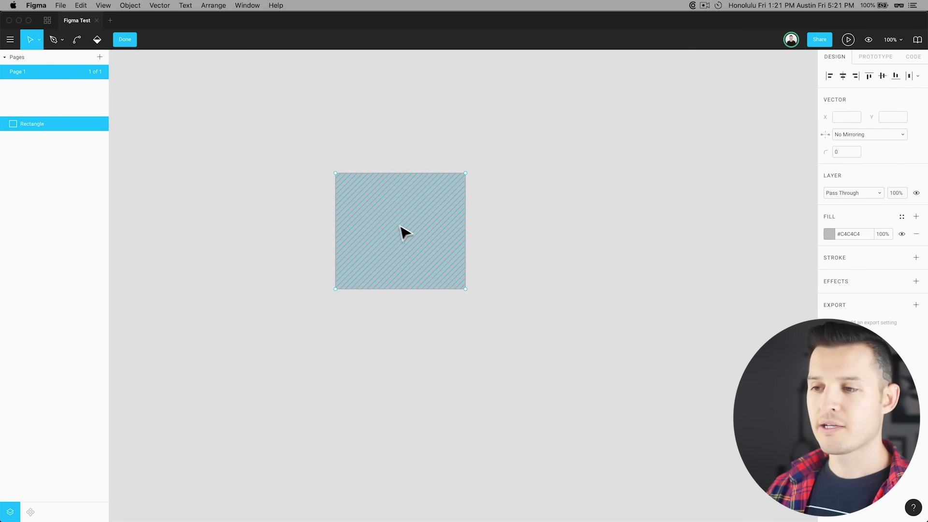
{"action": "left_click_drag", "start_coordinate": [340, 178], "coordinate": [336, 179]}
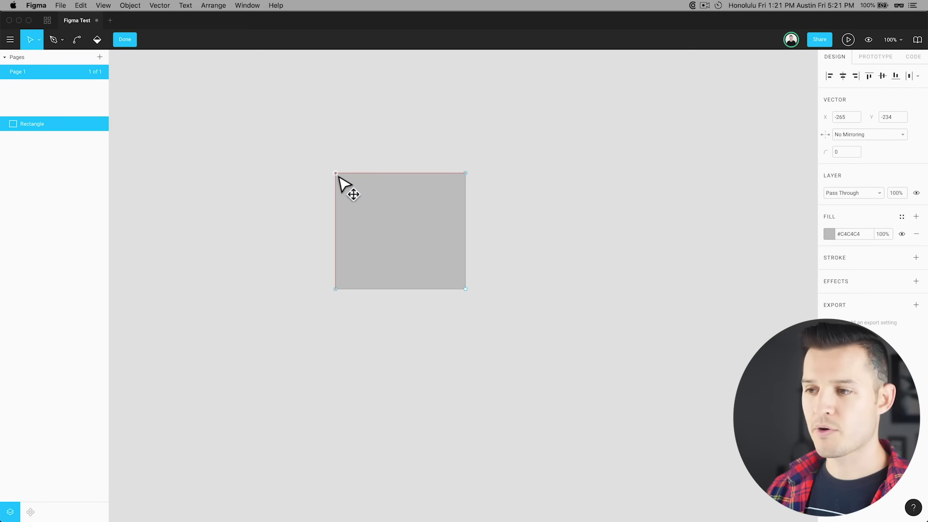
{"action": "left_click_drag", "start_coordinate": [336, 180], "coordinate": [341, 176]}
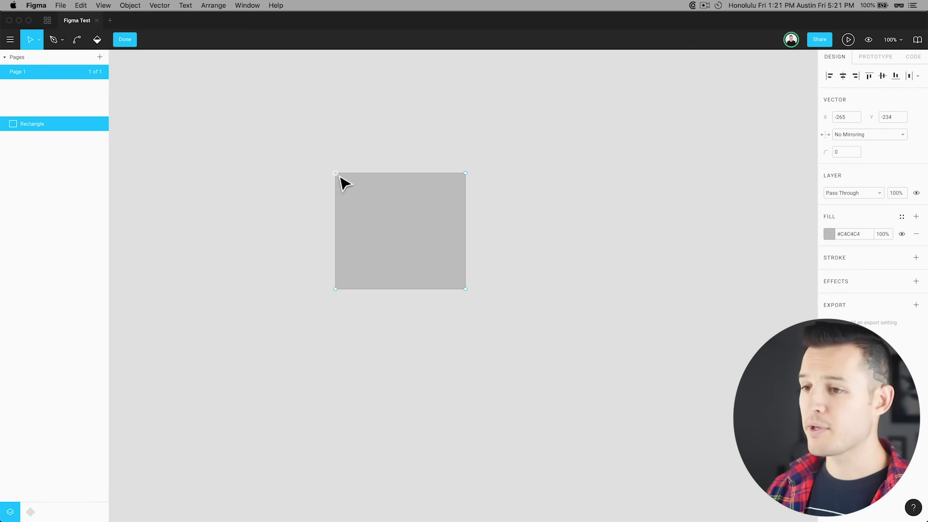
Try bending the rectangle's top edge upward, then undo the curve
{"action": "left_click", "coordinate": [62, 44]}
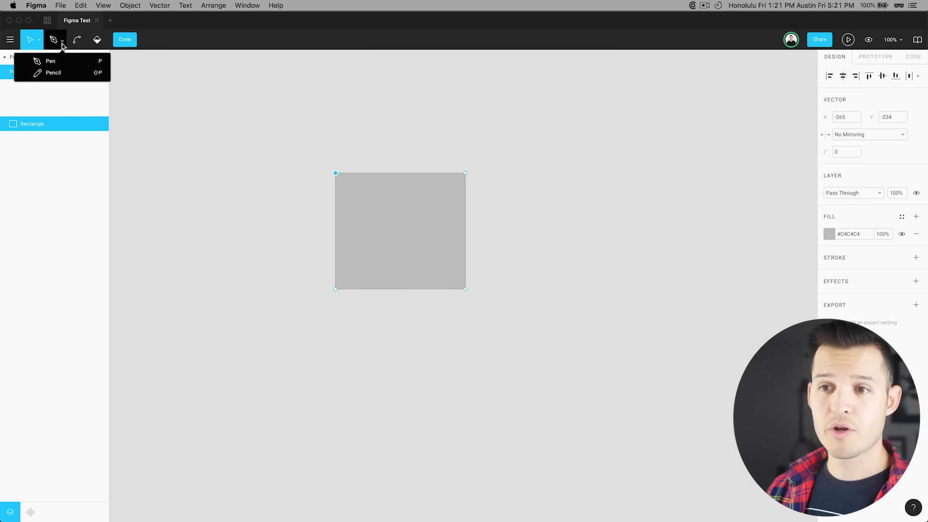
{"action": "left_click", "coordinate": [76, 41]}
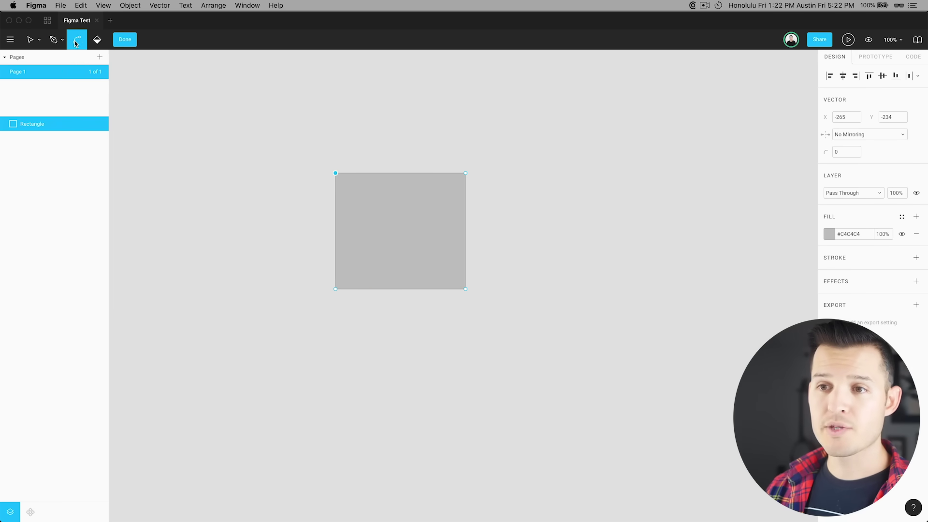
{"action": "mouse_move", "coordinate": [403, 174]}
{"action": "left_mouse_down"}
{"action": "mouse_move", "coordinate": [426, 159]}
{"action": "mouse_move", "coordinate": [400, 145]}
{"action": "left_mouse_up"}
{"action": "key", "text": "super+z"}
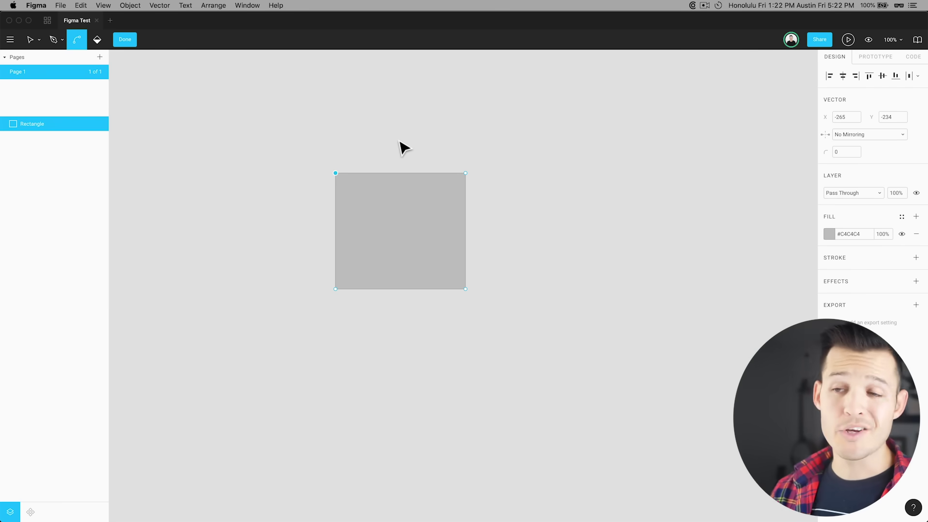
Leave point editing, re-enter it on the rectangle, and finish with Done
{"action": "left_click", "coordinate": [188, 94]}
{"action": "left_click", "coordinate": [444, 212]}
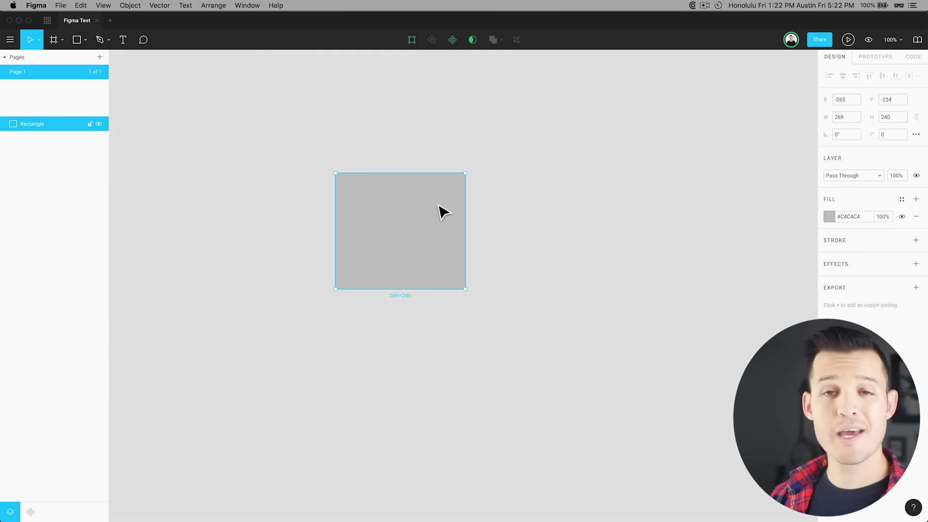
{"action": "double_click", "coordinate": [411, 206]}
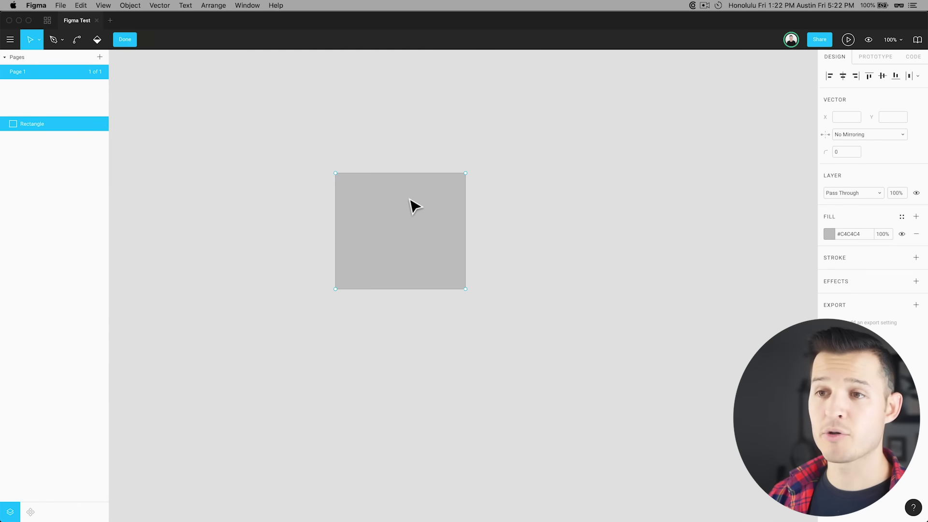
{"action": "left_click", "coordinate": [125, 39]}
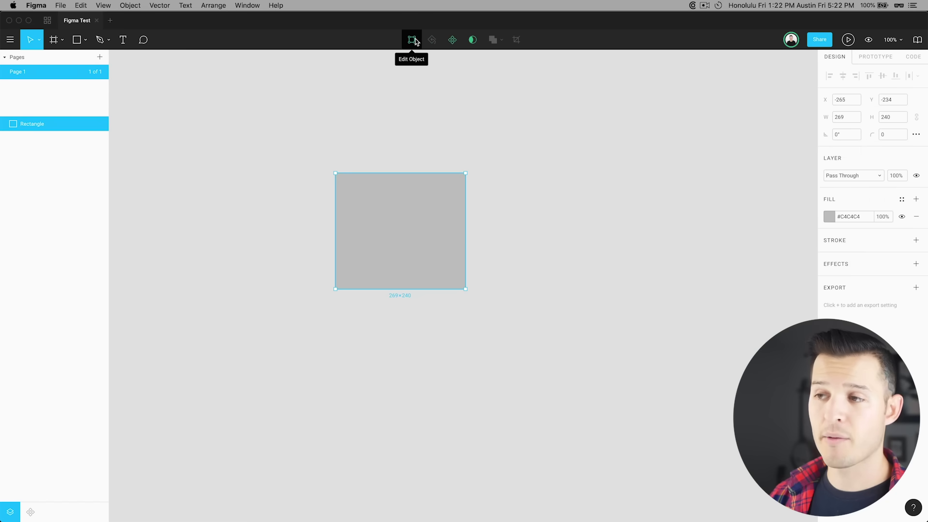
Make the rectangle a component and rename it 'Button'
{"action": "left_click", "coordinate": [453, 40]}
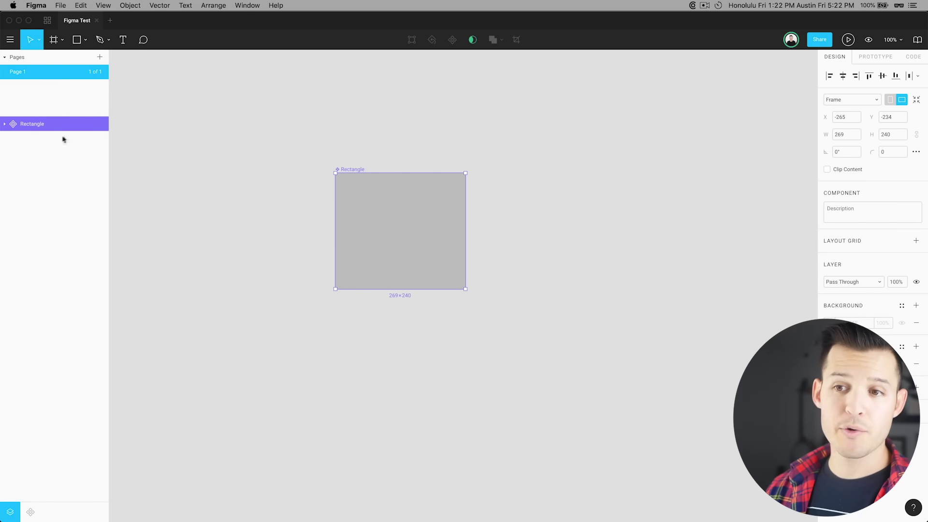
{"action": "left_click", "coordinate": [30, 513]}
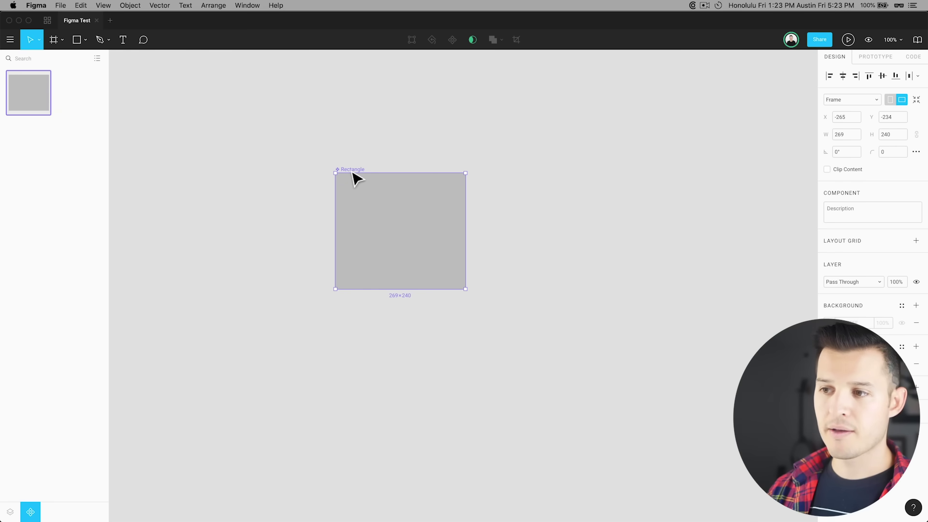
{"action": "key", "text": "super+r"}
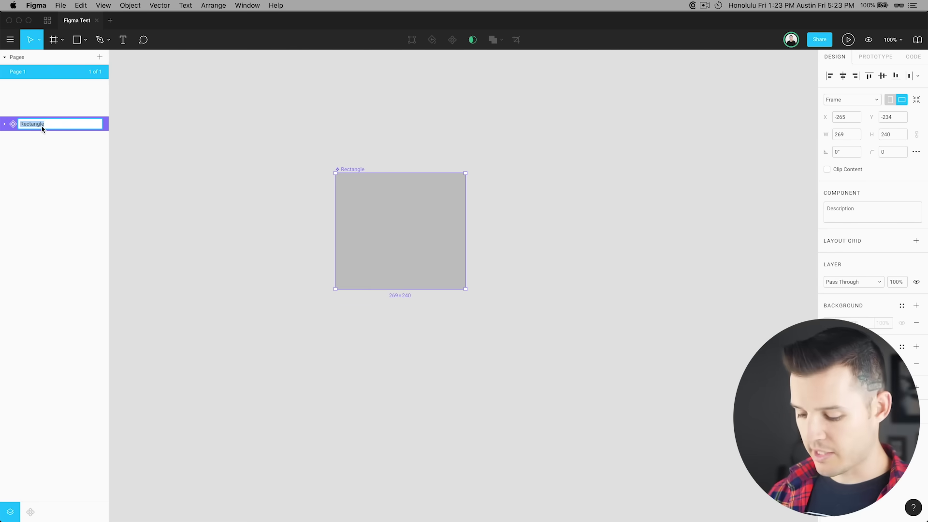
{"action": "type", "text": "Button"}
{"action": "key", "text": "Return"}
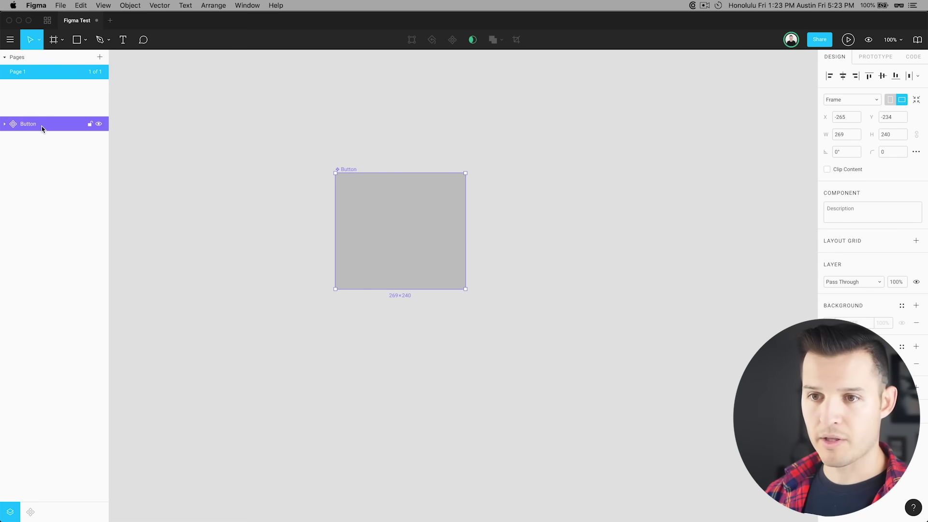
Resize Button into a 269×60 bar and place two instances from Components
{"action": "mouse_move", "coordinate": [424, 173]}
{"action": "left_mouse_down"}
{"action": "mouse_move", "coordinate": [423, 266]}
{"action": "mouse_move", "coordinate": [425, 240]}
{"action": "left_mouse_up"}
{"action": "left_click", "coordinate": [234, 230]}
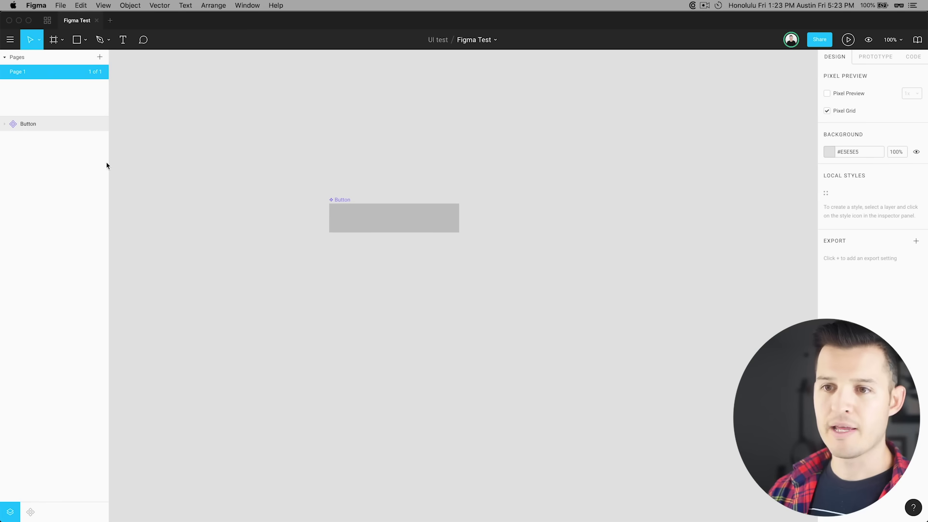
{"action": "left_click", "coordinate": [30, 512]}
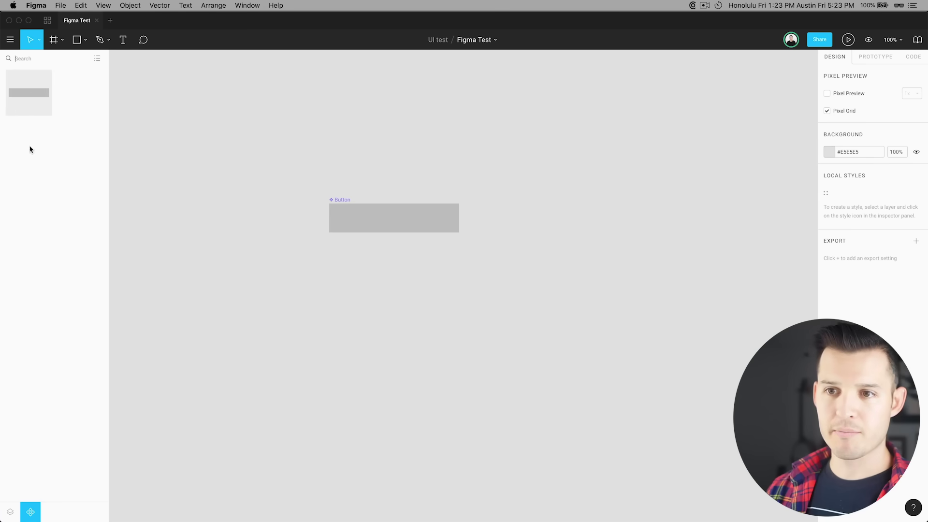
{"action": "left_click_drag", "start_coordinate": [32, 94], "coordinate": [342, 125]}
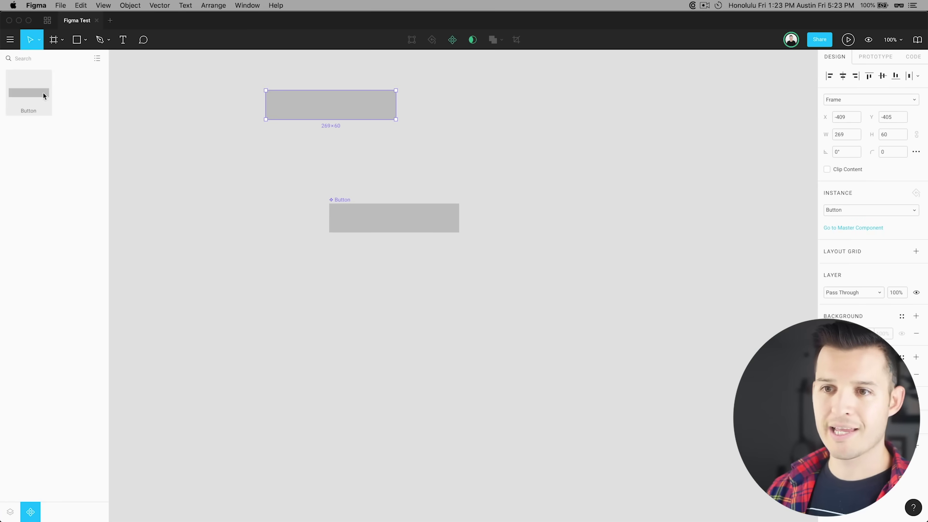
{"action": "left_click_drag", "start_coordinate": [43, 95], "coordinate": [305, 312]}
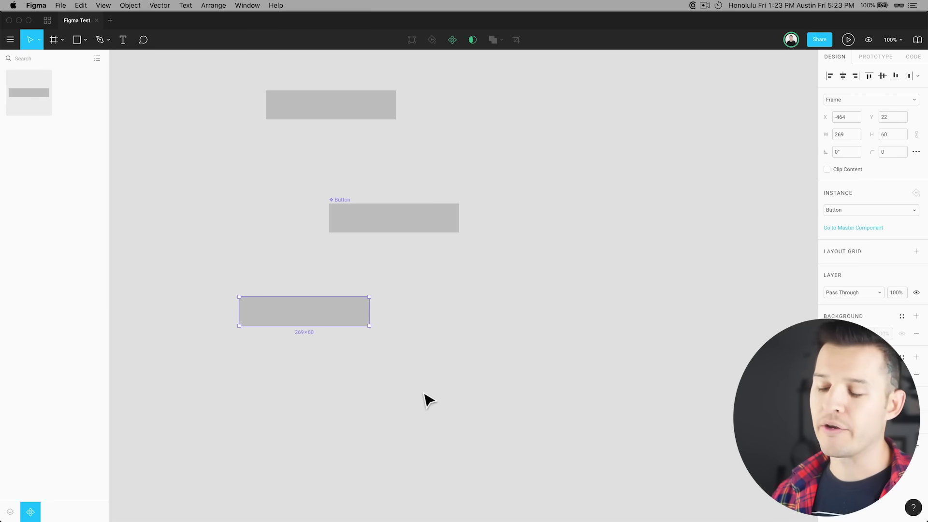
Add an iPhone X frame and drag the Button component into it
{"action": "left_click", "coordinate": [53, 41]}
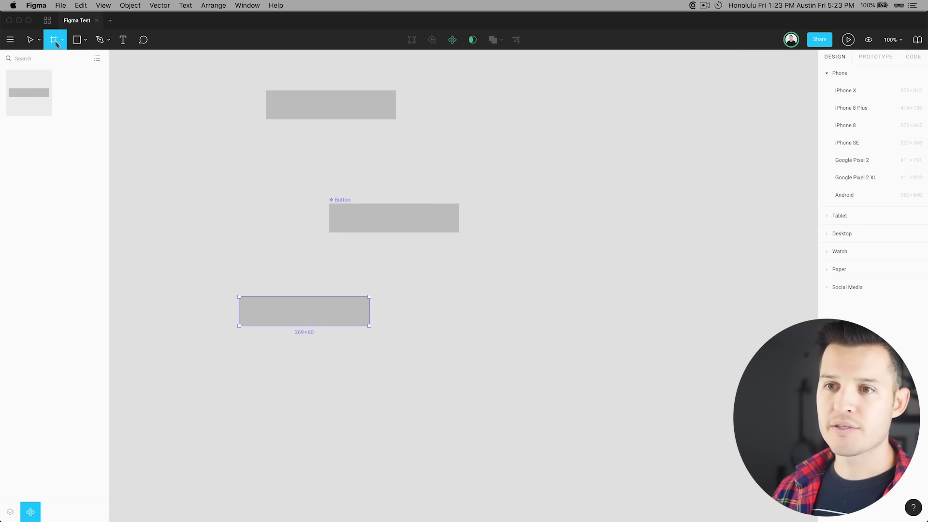
{"action": "left_click", "coordinate": [853, 93]}
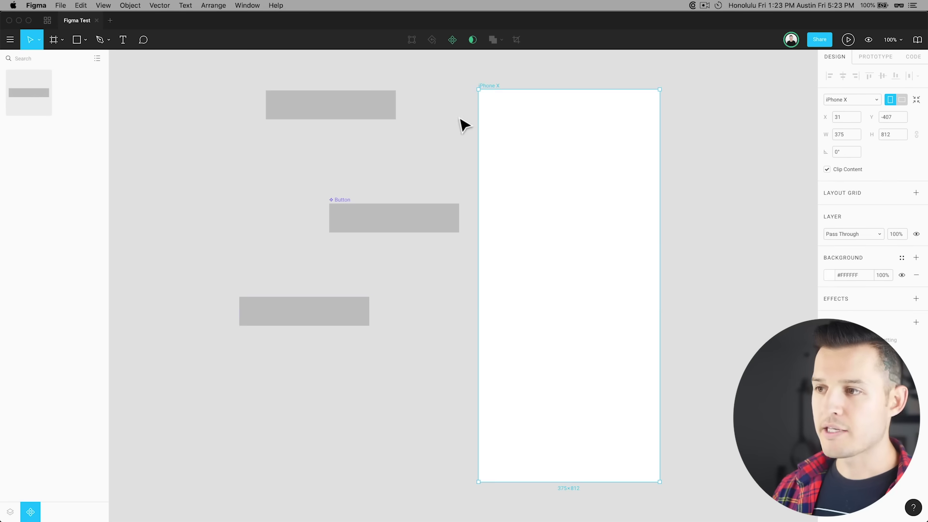
{"action": "left_click", "coordinate": [445, 149]}
{"action": "left_click_drag", "start_coordinate": [403, 231], "coordinate": [579, 259]}
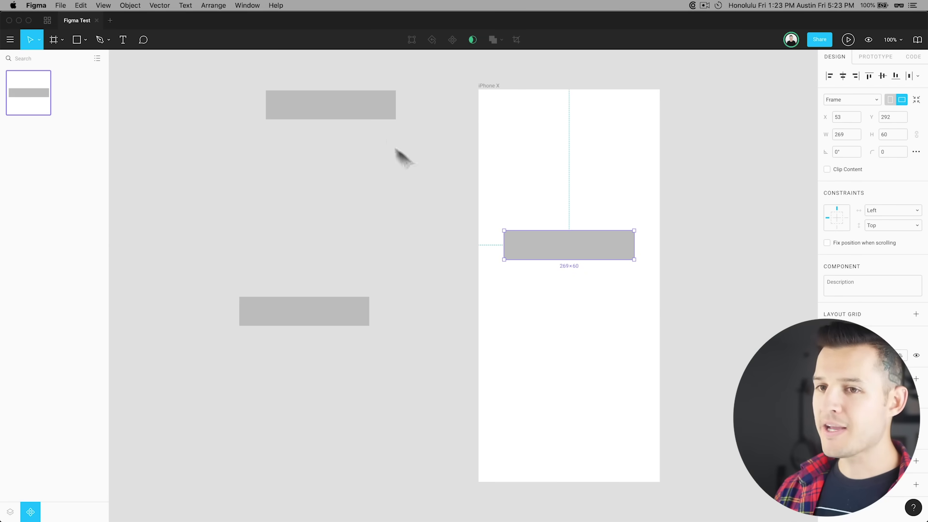
{"action": "left_click", "coordinate": [446, 241]}
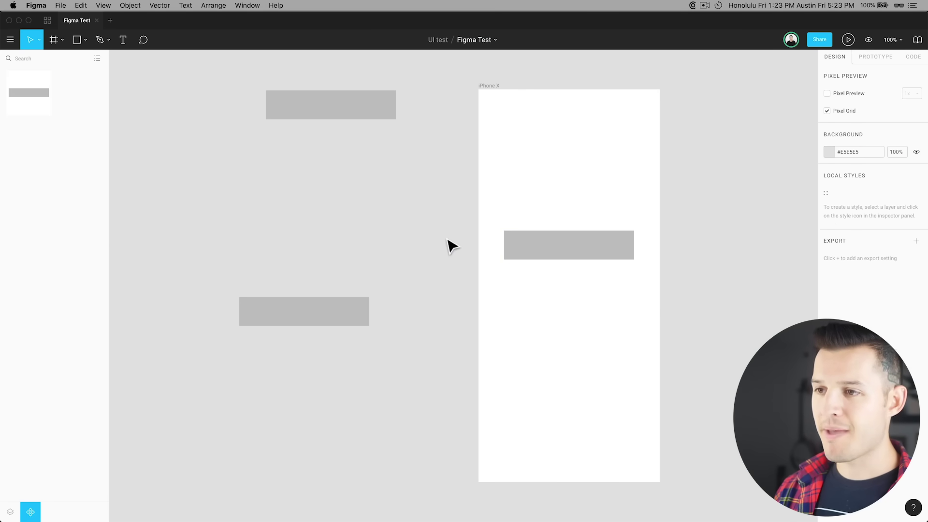
Move the top Button instance into the frame and delete the leftover instance
{"action": "left_click", "coordinate": [346, 111]}
{"action": "left_click", "coordinate": [11, 512]}
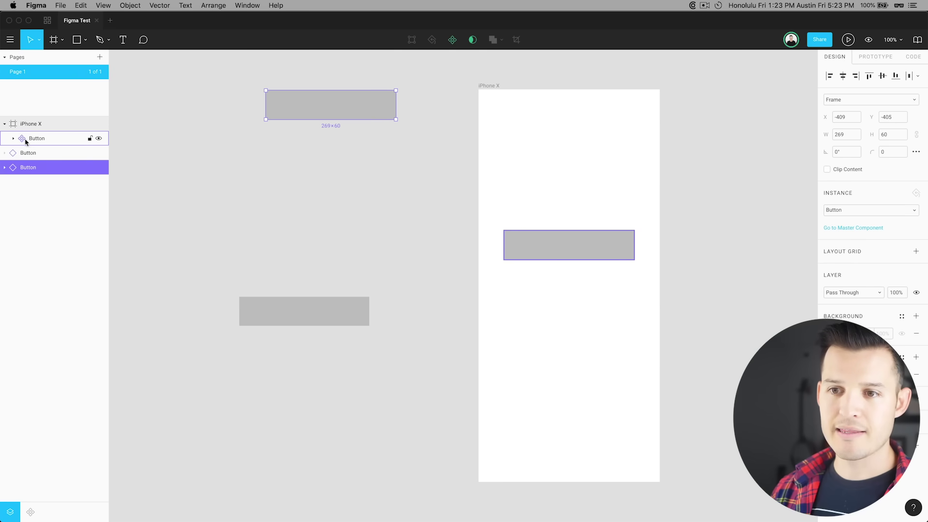
{"action": "left_click_drag", "start_coordinate": [301, 104], "coordinate": [552, 159]}
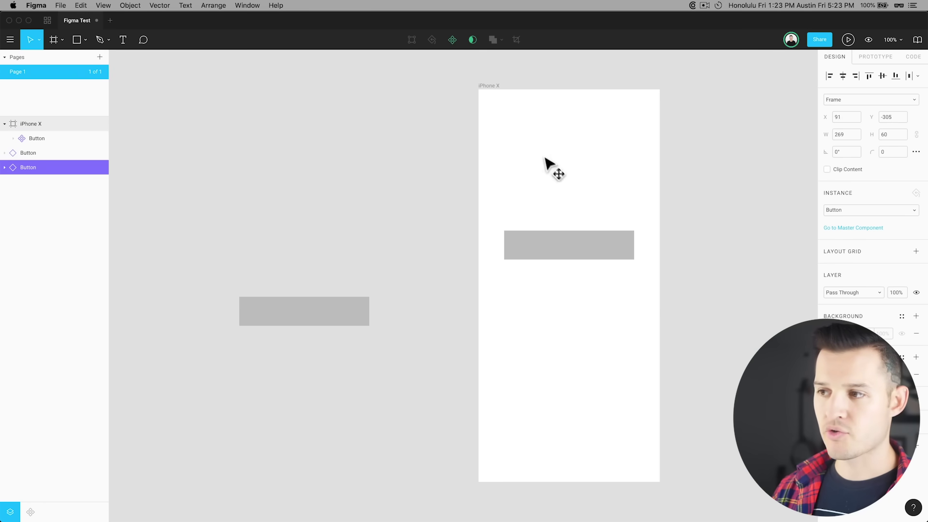
{"action": "left_click", "coordinate": [304, 322]}
{"action": "key", "text": "Delete"}
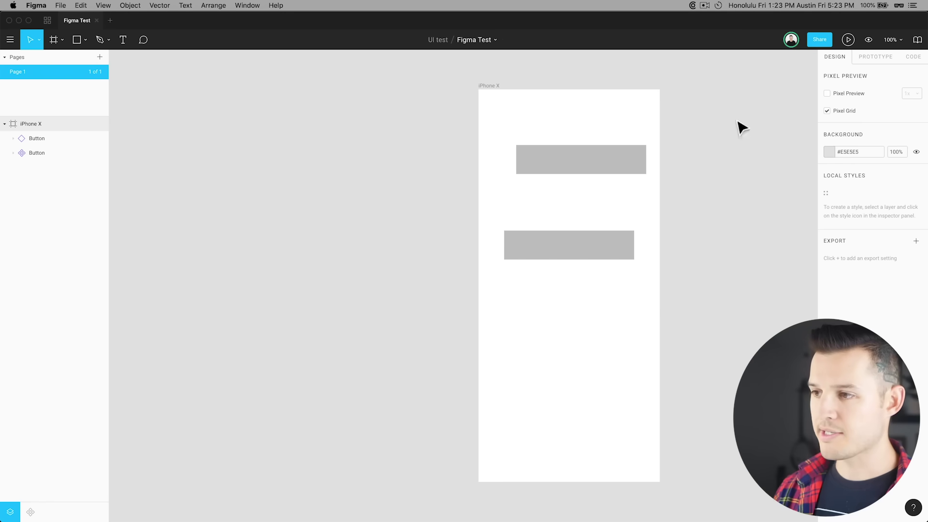
{"action": "left_click_drag", "start_coordinate": [576, 169], "coordinate": [566, 192]}
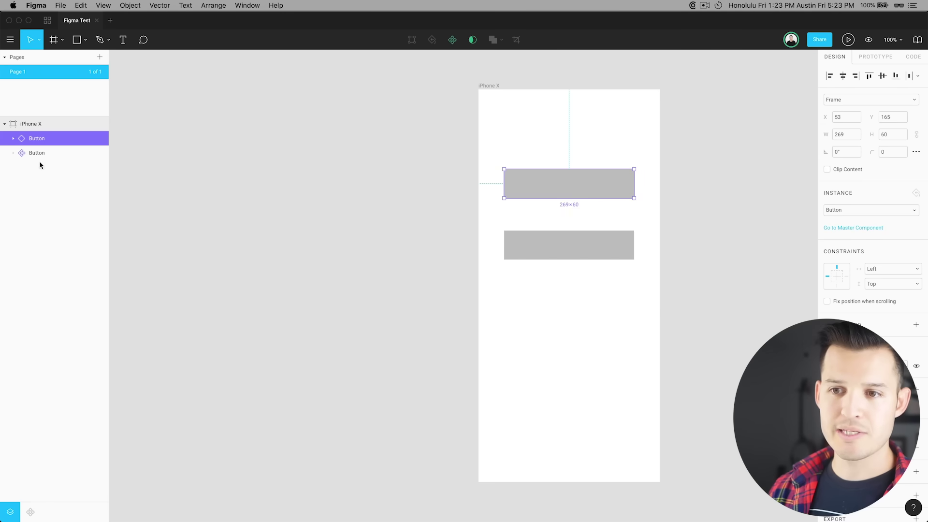
{"action": "key", "text": "Escape"}
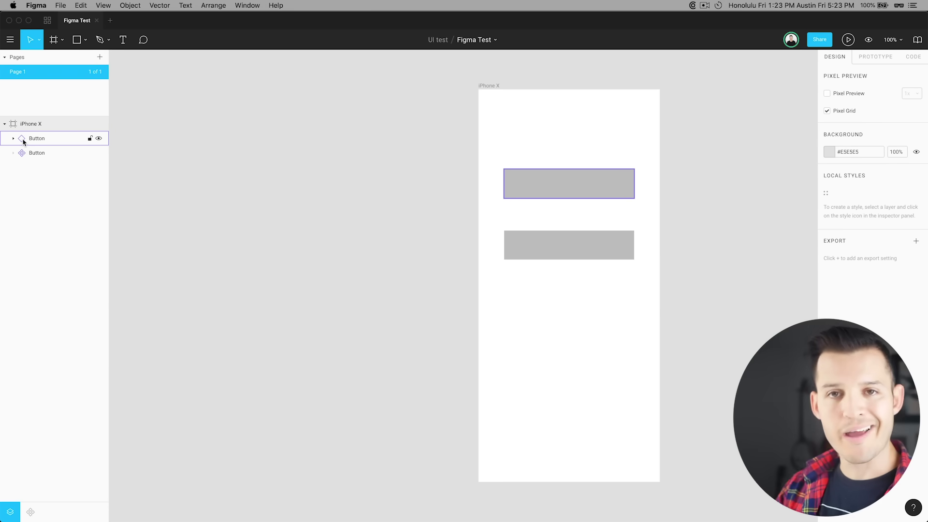
Replace the upper instance with a fresh Button instance from Components
{"action": "left_click", "coordinate": [23, 152]}
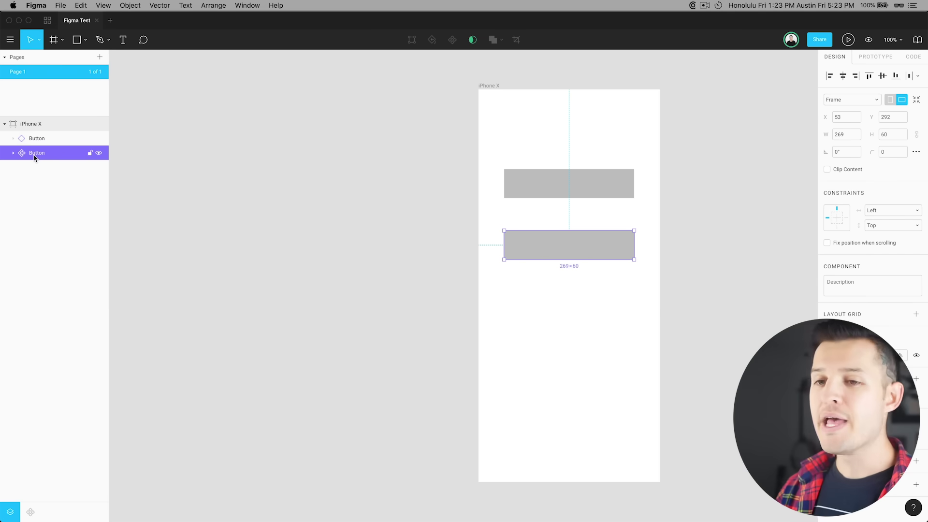
{"action": "left_click", "coordinate": [576, 192]}
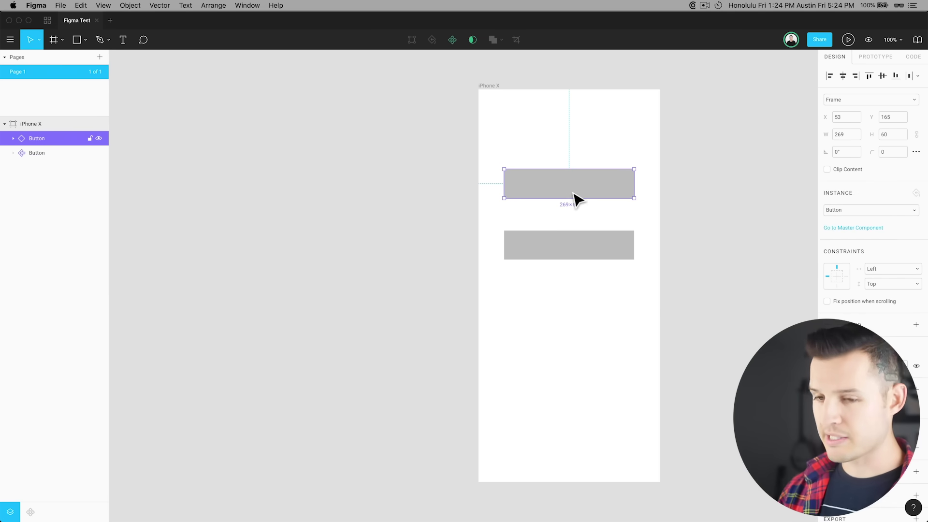
{"action": "key", "text": "Delete"}
{"action": "left_click", "coordinate": [31, 512]}
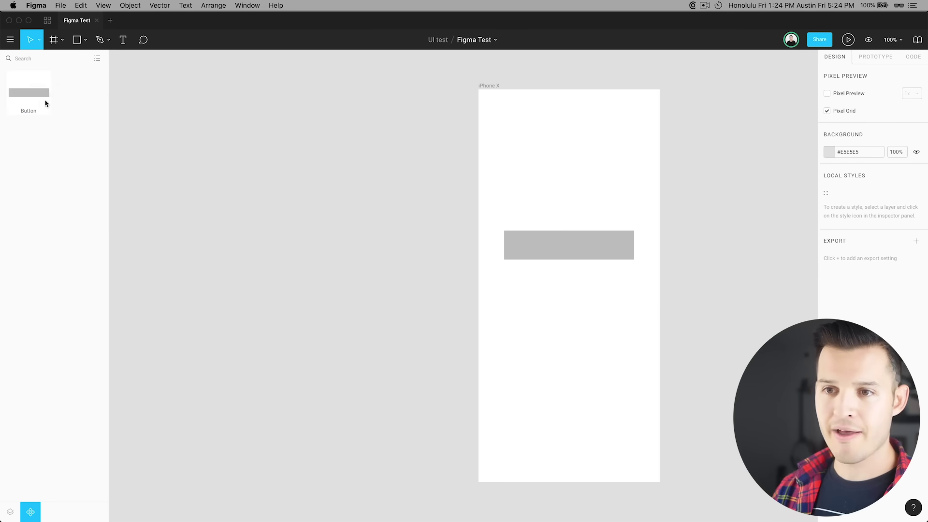
{"action": "left_click_drag", "start_coordinate": [45, 104], "coordinate": [611, 187]}
Delete the lower Button component, then undo to restore it
{"action": "left_click", "coordinate": [547, 253]}
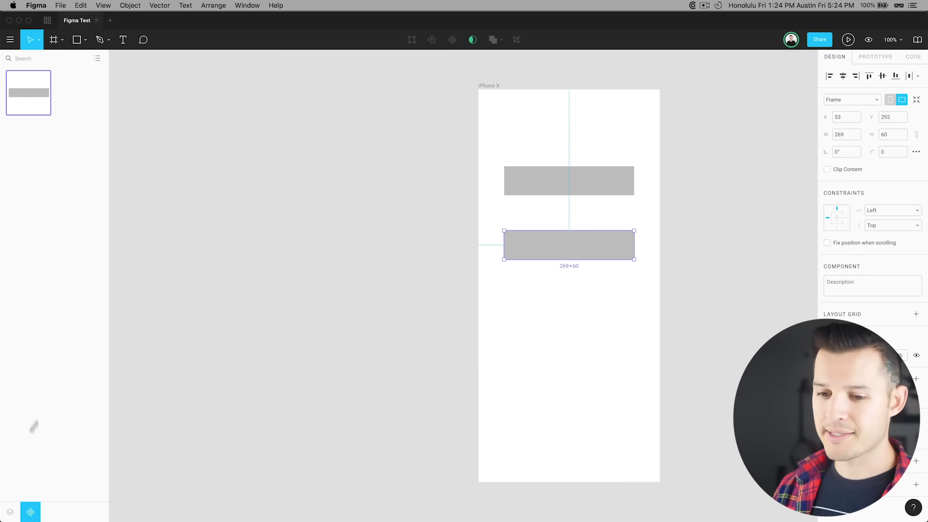
{"action": "left_click", "coordinate": [9, 512]}
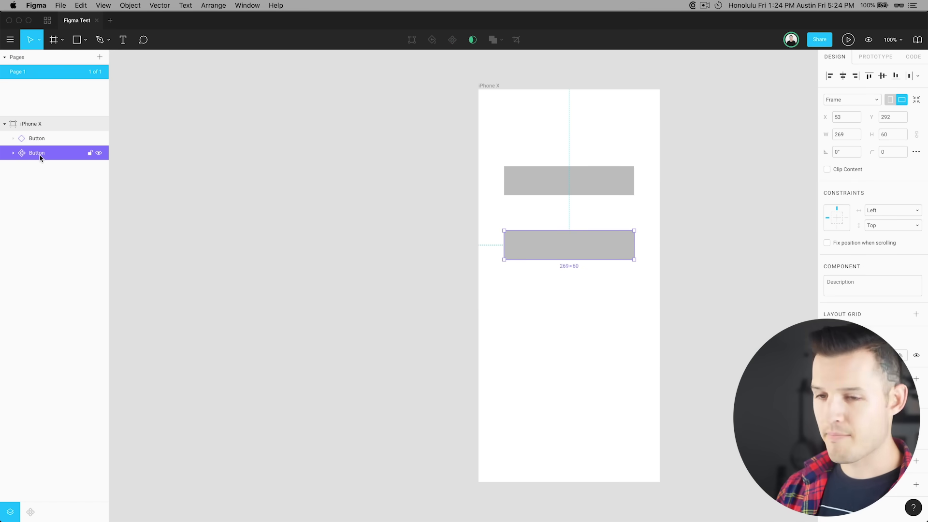
{"action": "key", "text": "Delete"}
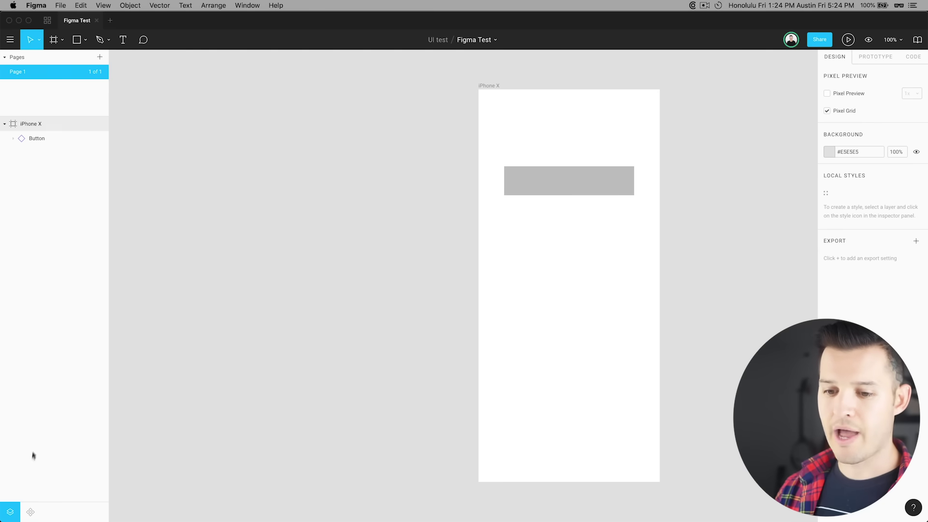
{"action": "left_click", "coordinate": [30, 513]}
{"action": "left_click", "coordinate": [10, 512]}
{"action": "key", "text": "ctrl+z"}
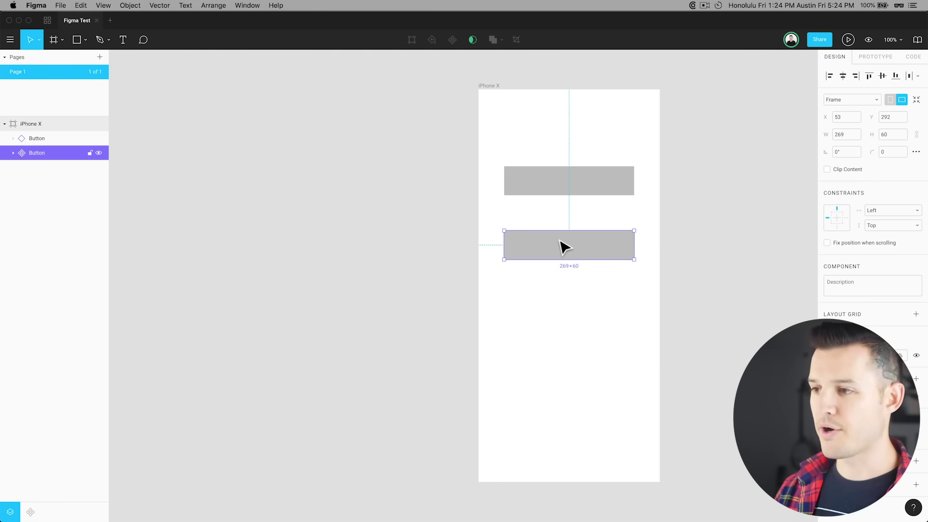
{"action": "key", "text": "Escape"}
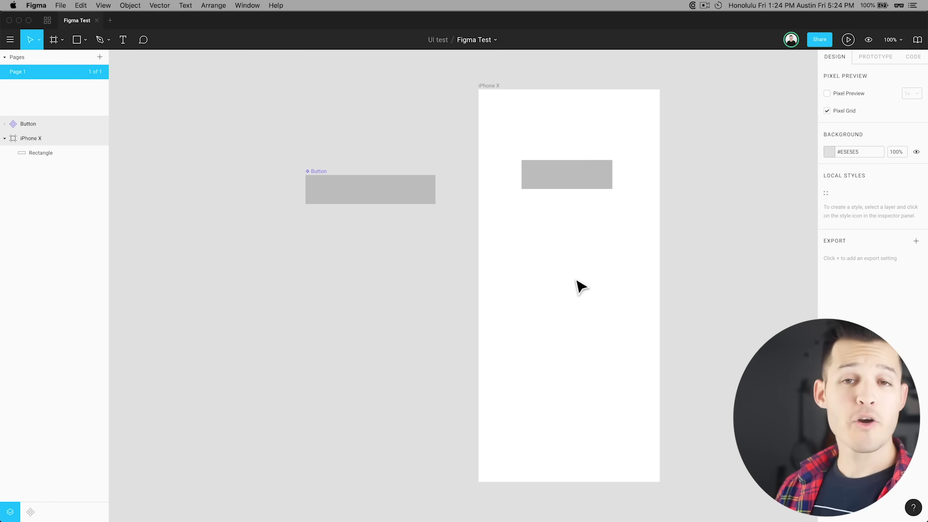
Duplicate the grey rectangle, colour the copy red, and move it beside the original
{"action": "left_click", "coordinate": [536, 175]}
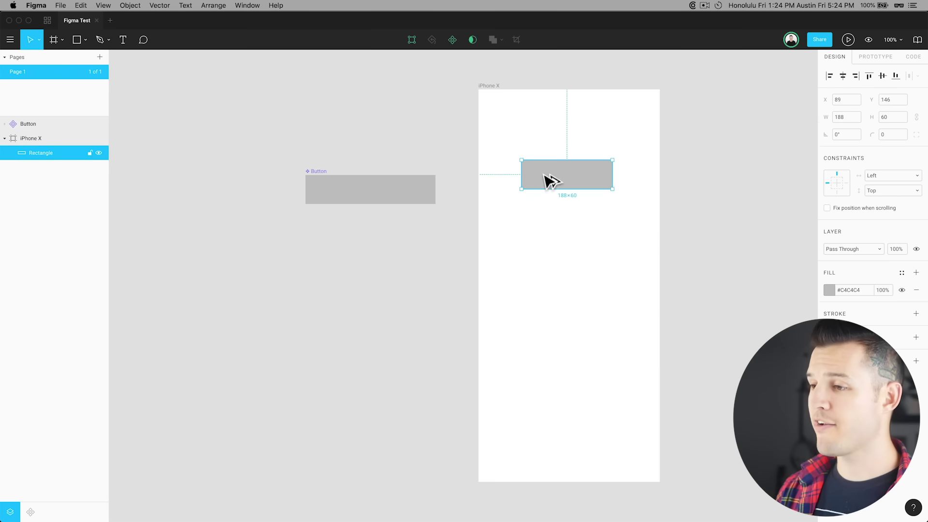
{"action": "left_click_drag", "start_coordinate": [550, 181], "coordinate": [553, 245], "text": "alt"}
{"action": "left_click", "coordinate": [829, 291]}
{"action": "left_click", "coordinate": [789, 311]}
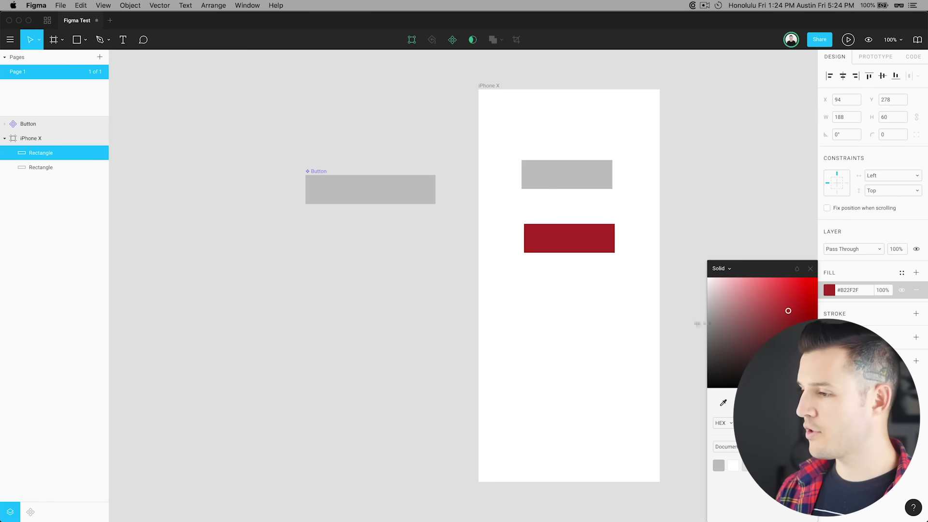
{"action": "left_click", "coordinate": [697, 324]}
{"action": "left_click_drag", "start_coordinate": [558, 251], "coordinate": [582, 185]}
Use the grey rectangle as a mask over the red one
{"action": "left_click_drag", "start_coordinate": [501, 119], "coordinate": [587, 232]}
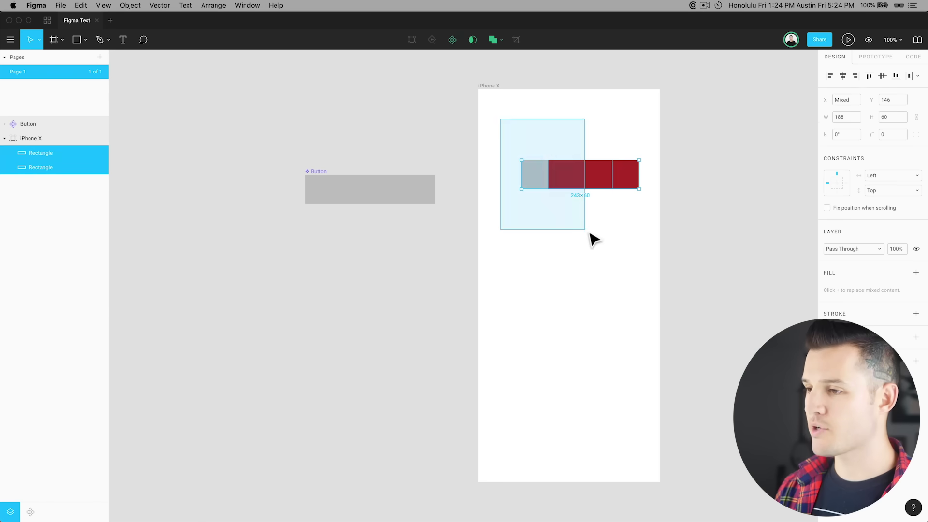
{"action": "left_click", "coordinate": [473, 42]}
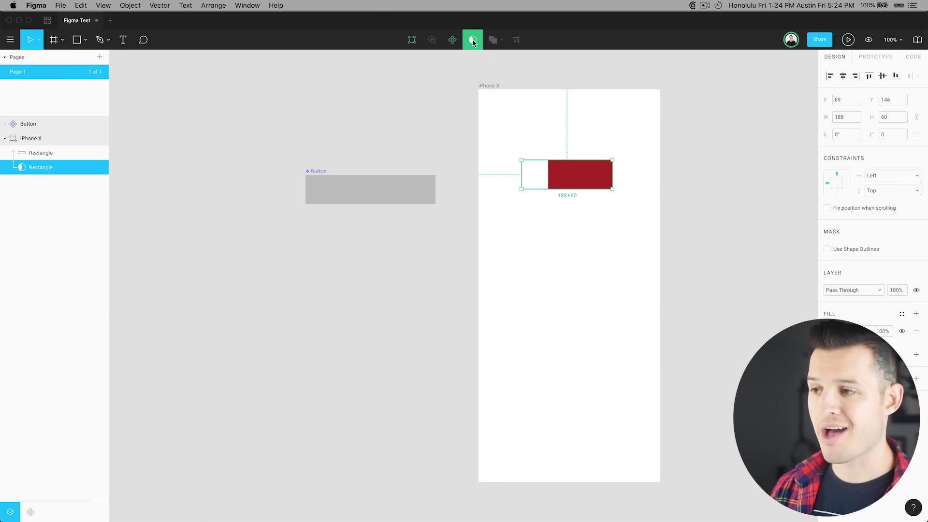
{"action": "left_click", "coordinate": [562, 124]}
Reshape the red shape's points inside the mask, slanting one corner
{"action": "left_click", "coordinate": [579, 180]}
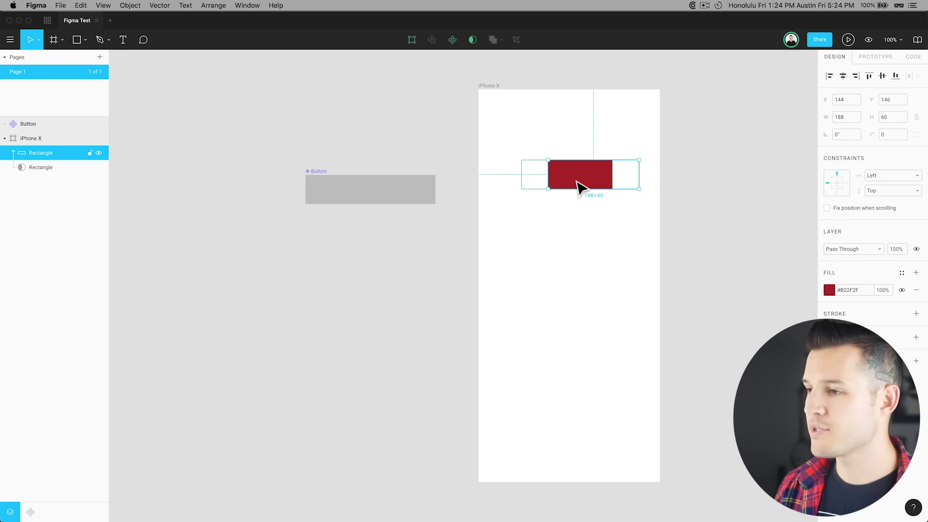
{"action": "double_click", "coordinate": [573, 183]}
{"action": "mouse_move", "coordinate": [574, 183]}
{"action": "left_mouse_down"}
{"action": "mouse_move", "coordinate": [543, 187]}
{"action": "mouse_move", "coordinate": [559, 151]}
{"action": "left_mouse_up"}
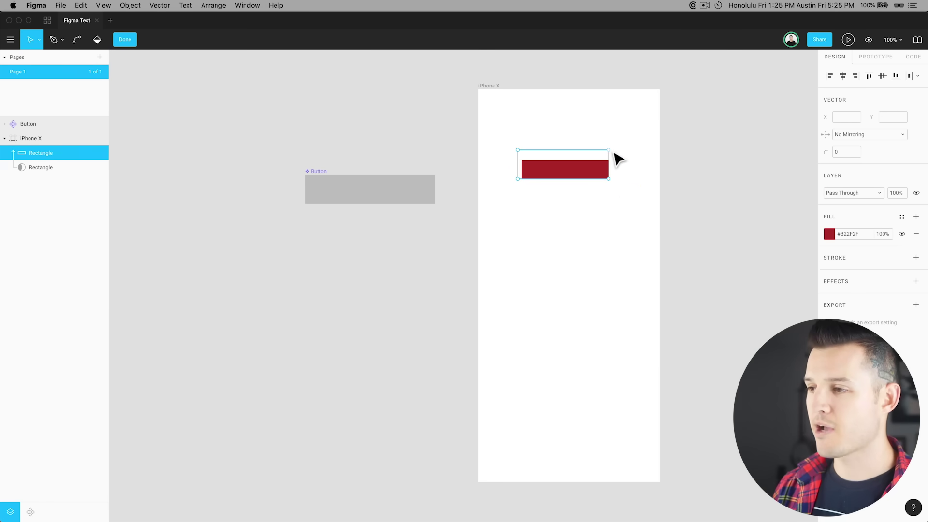
{"action": "left_click_drag", "start_coordinate": [611, 186], "coordinate": [591, 232]}
{"action": "key", "text": "super+z"}
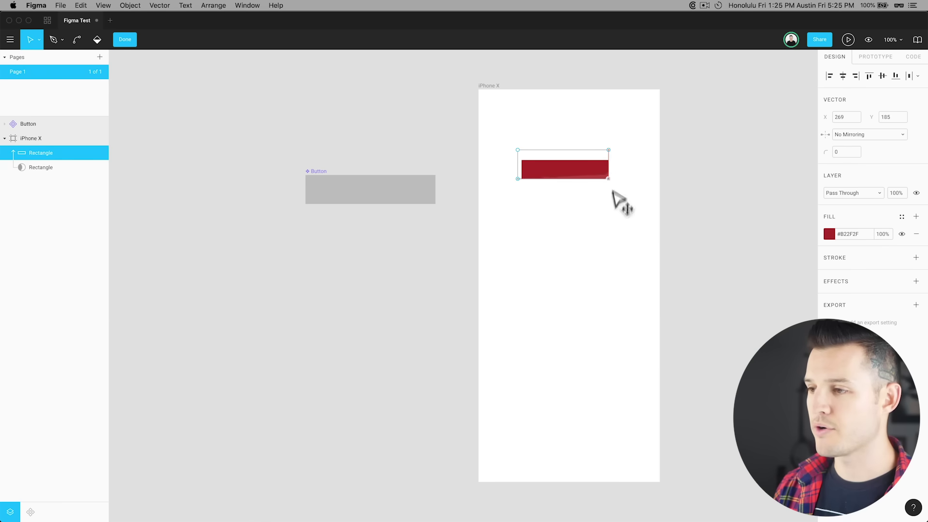
{"action": "left_click_drag", "start_coordinate": [609, 178], "coordinate": [578, 182]}
{"action": "key", "text": "Escape"}
{"action": "key", "text": "Escape"}
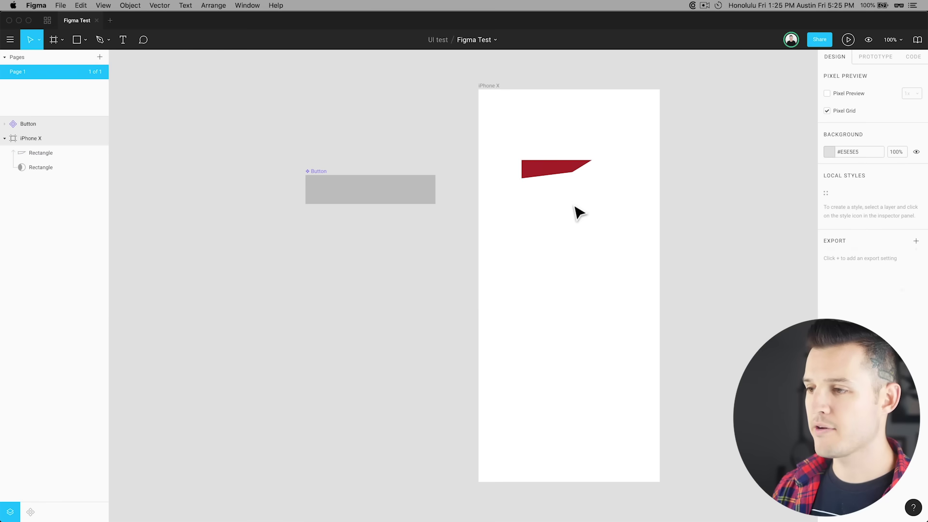
Delete the red shape, then undo the deletion
{"action": "left_click", "coordinate": [564, 178]}
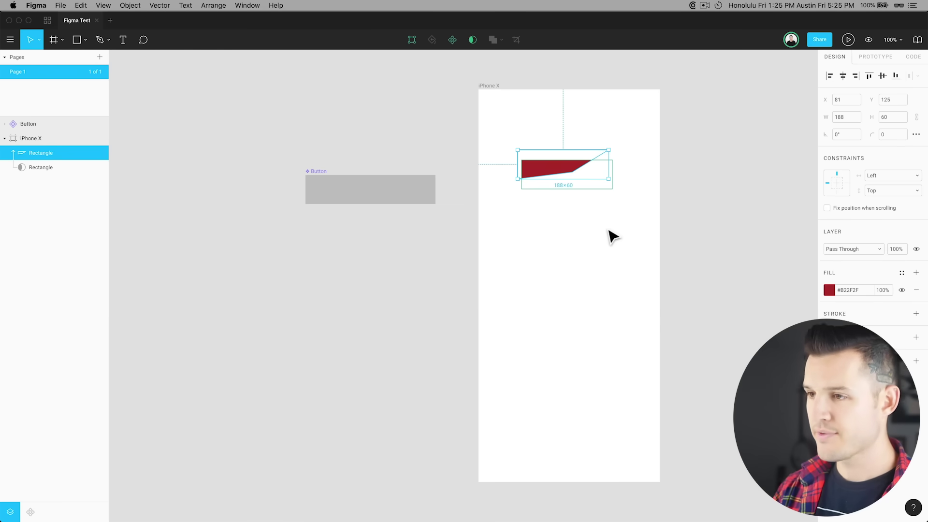
{"action": "key", "text": "Delete"}
{"action": "left_click", "coordinate": [580, 189]}
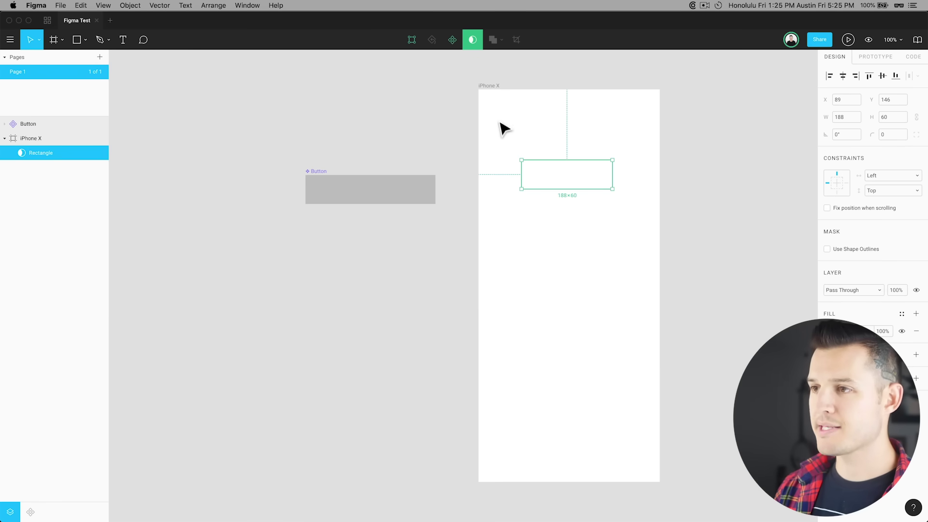
{"action": "key", "text": "super+z"}
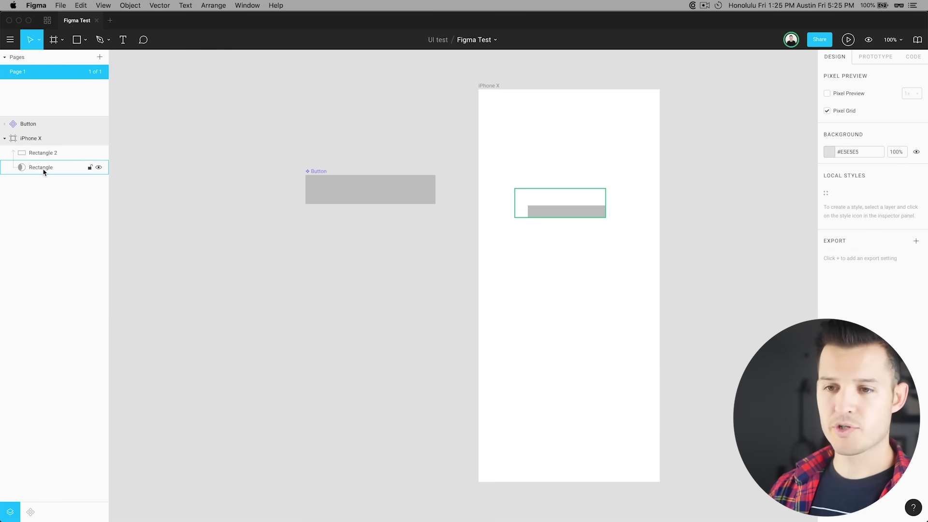
Turn off Use as Mask, then move the upper rectangle up and stretch it taller
{"action": "left_click", "coordinate": [43, 172]}
{"action": "right_click", "coordinate": [44, 172]}
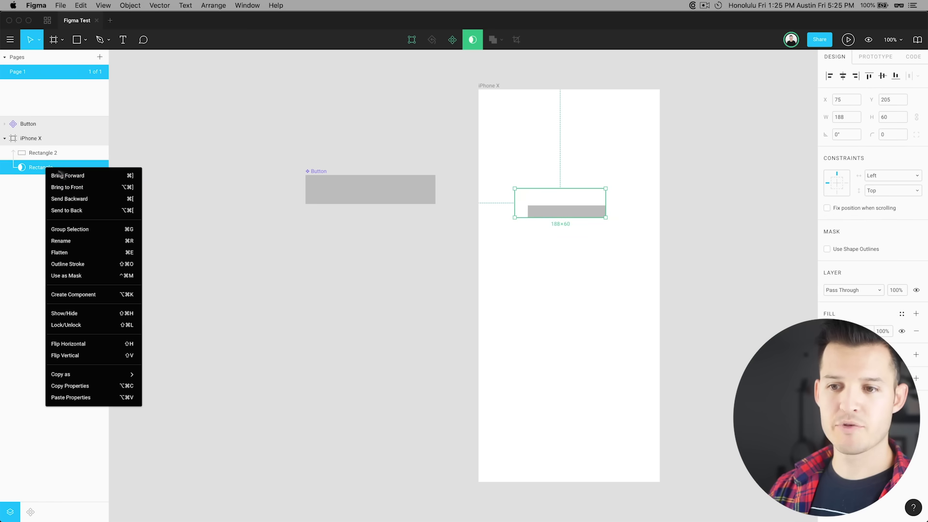
{"action": "left_click", "coordinate": [84, 282]}
{"action": "left_click", "coordinate": [636, 322]}
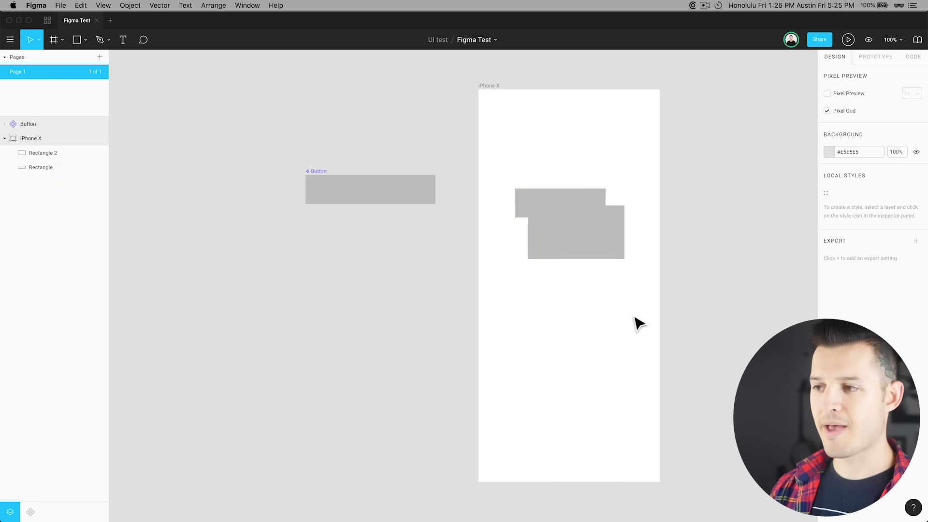
{"action": "left_click_drag", "start_coordinate": [569, 201], "coordinate": [566, 154]}
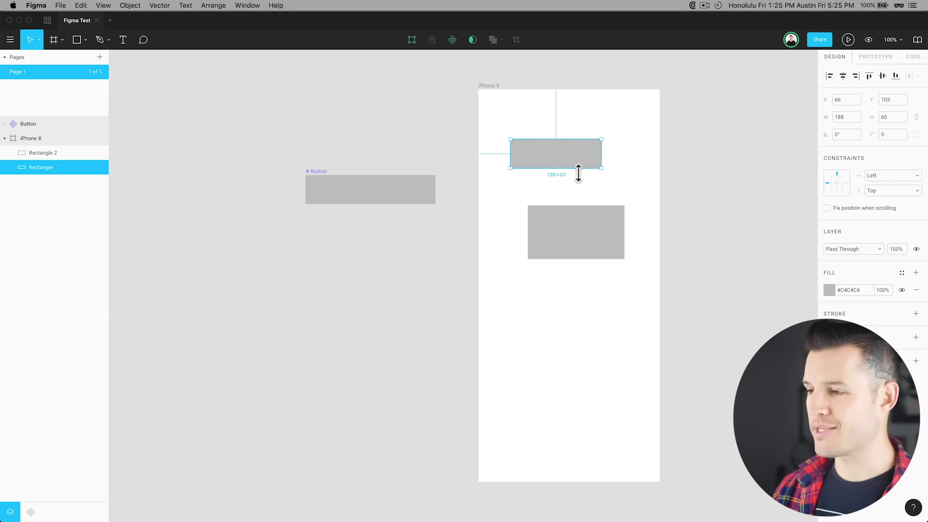
{"action": "left_click_drag", "start_coordinate": [578, 173], "coordinate": [602, 145]}
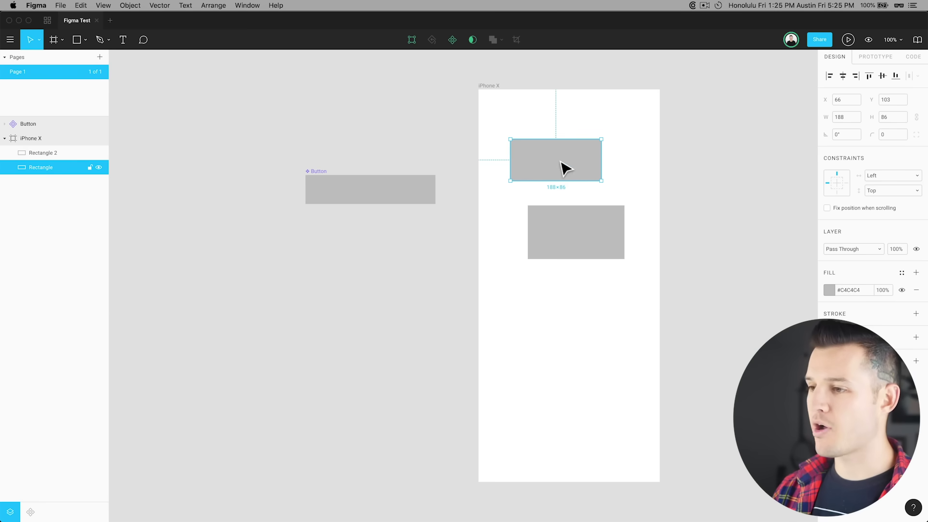
Overlap the rectangles, recolour one red, and union them
{"action": "left_click_drag", "start_coordinate": [565, 168], "coordinate": [546, 220]}
{"action": "left_click", "coordinate": [830, 289]}
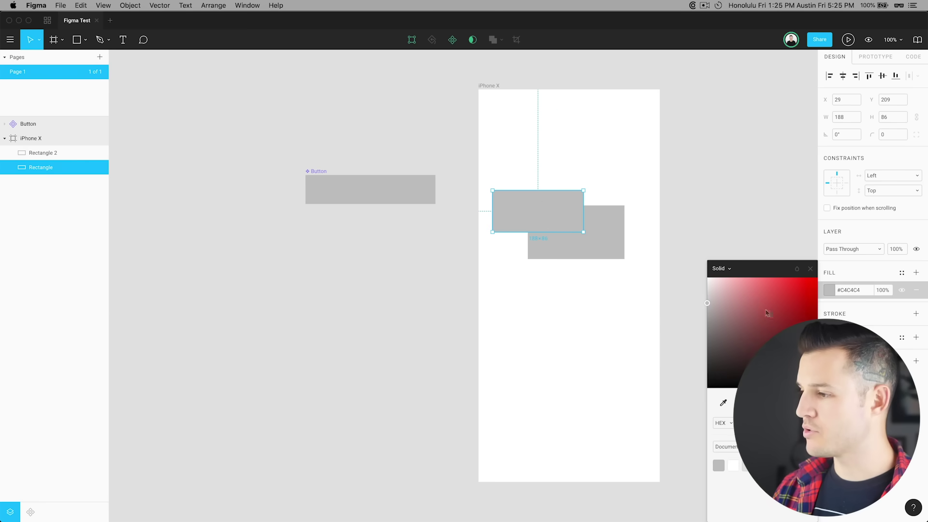
{"action": "left_click_drag", "start_coordinate": [766, 313], "coordinate": [812, 311]}
{"action": "left_click_drag", "start_coordinate": [624, 150], "coordinate": [525, 315]}
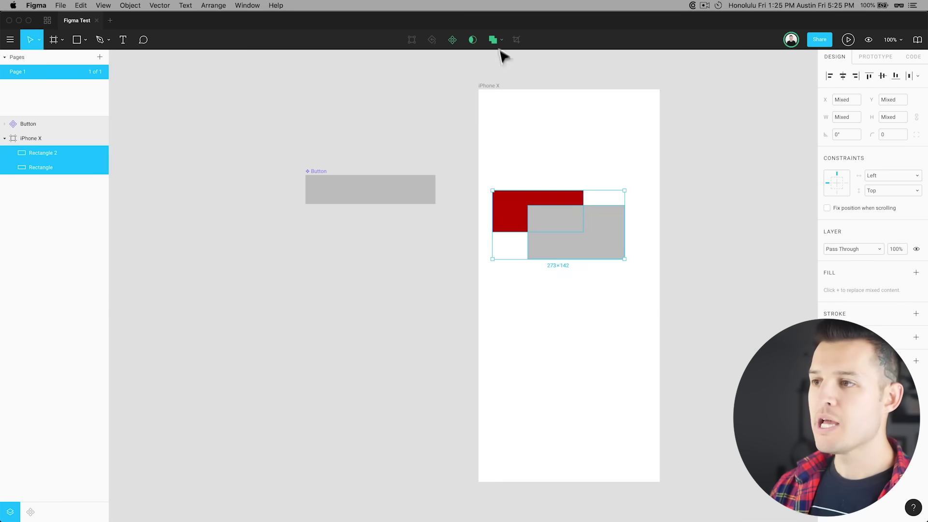
{"action": "left_click", "coordinate": [496, 42]}
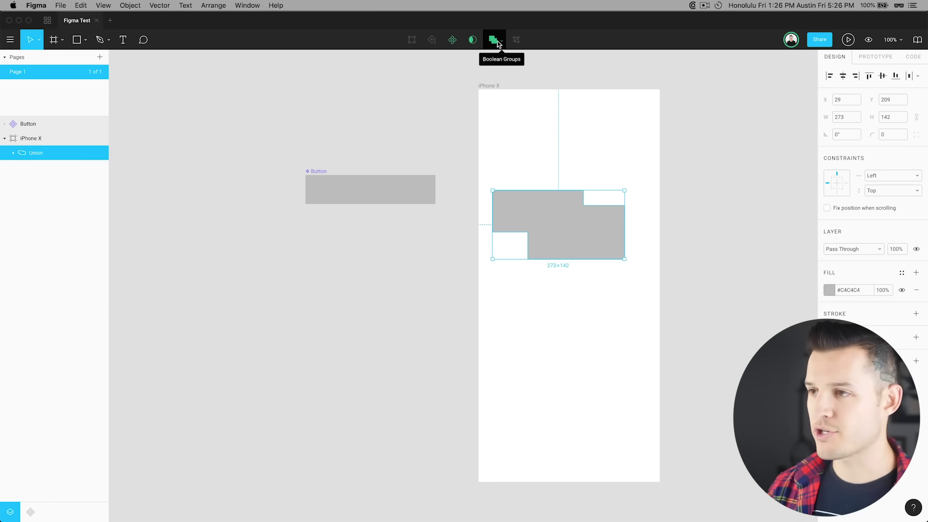
Expand the Union layer and switch the boolean to Subtract
{"action": "left_click", "coordinate": [501, 40]}
{"action": "left_click", "coordinate": [499, 61]}
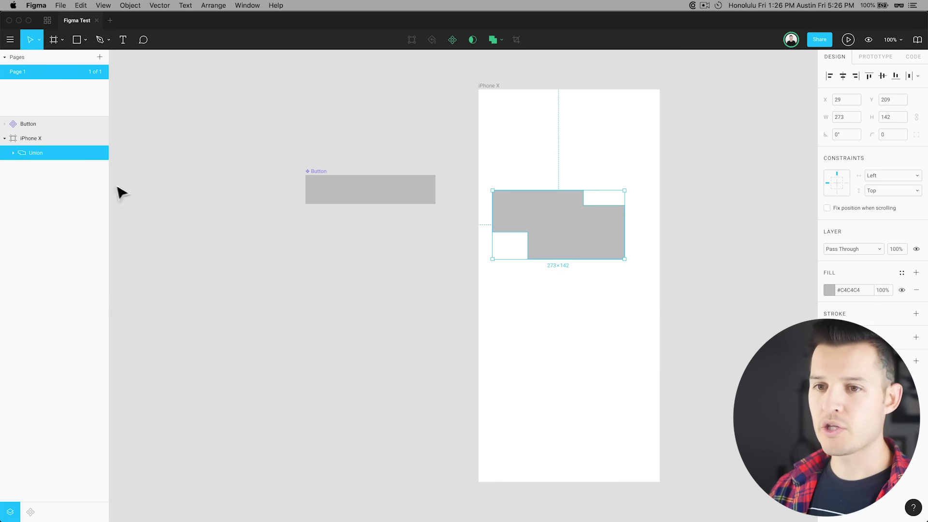
{"action": "left_click", "coordinate": [13, 153]}
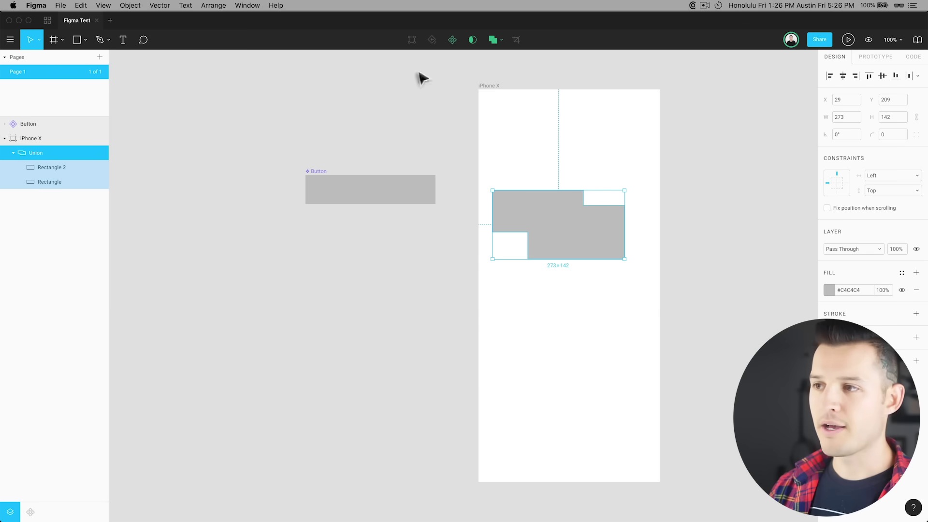
{"action": "left_click", "coordinate": [501, 43]}
{"action": "left_click", "coordinate": [499, 73]}
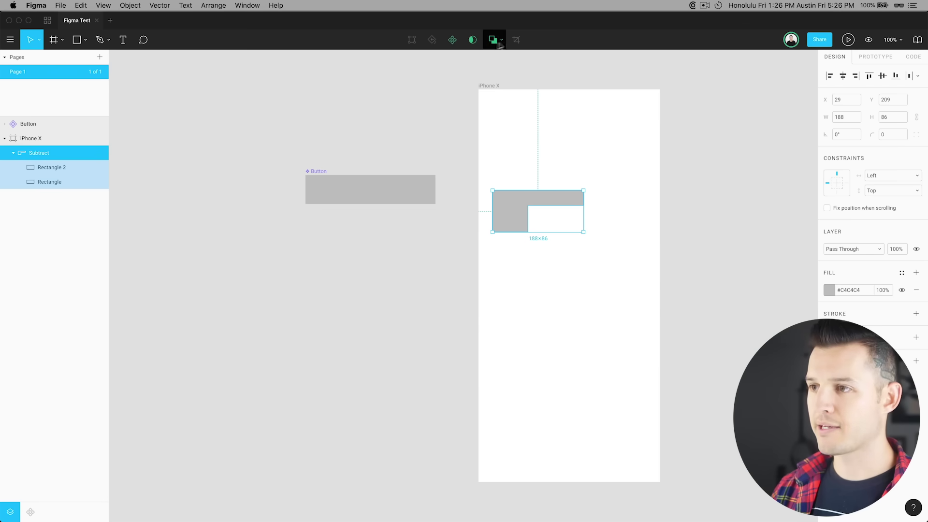
Try Intersect and Exclude, then flatten the combined shape
{"action": "left_click", "coordinate": [500, 42]}
{"action": "left_click", "coordinate": [510, 87]}
{"action": "left_click", "coordinate": [500, 41]}
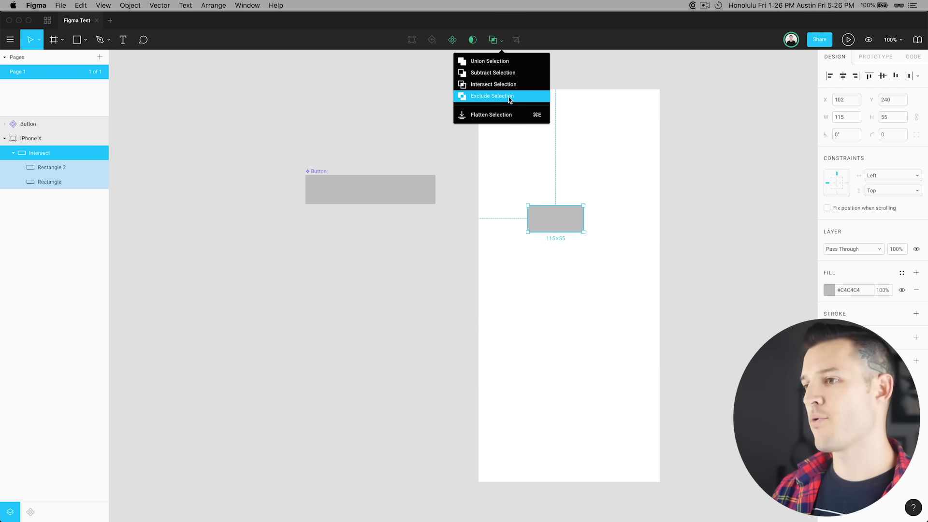
{"action": "left_click", "coordinate": [511, 97]}
{"action": "left_click", "coordinate": [500, 41]}
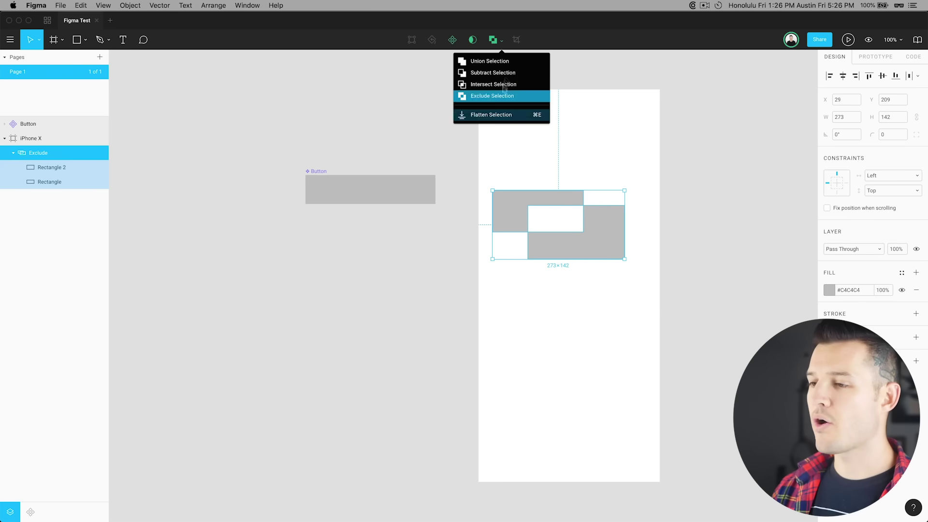
{"action": "left_click", "coordinate": [513, 118]}
Slant the flattened shape, delete it, and paste back the 219×379 grey rectangle
{"action": "left_click_drag", "start_coordinate": [525, 222], "coordinate": [541, 205]}
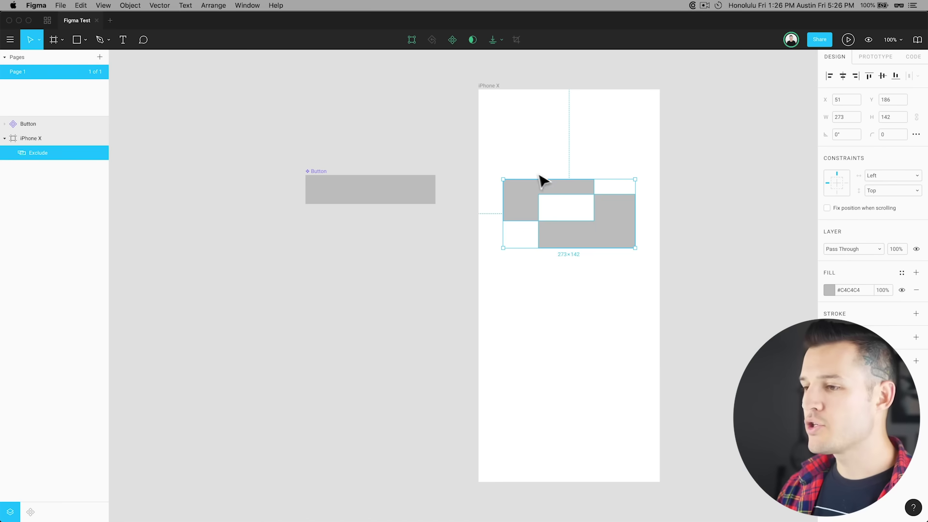
{"action": "double_click", "coordinate": [534, 198]}
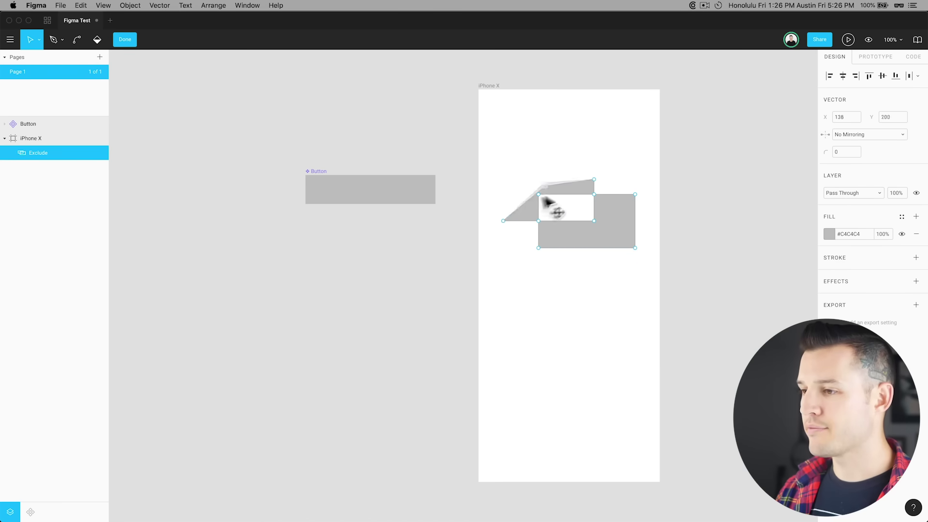
{"action": "left_click_drag", "start_coordinate": [503, 180], "coordinate": [528, 170]}
{"action": "key", "text": "Escape"}
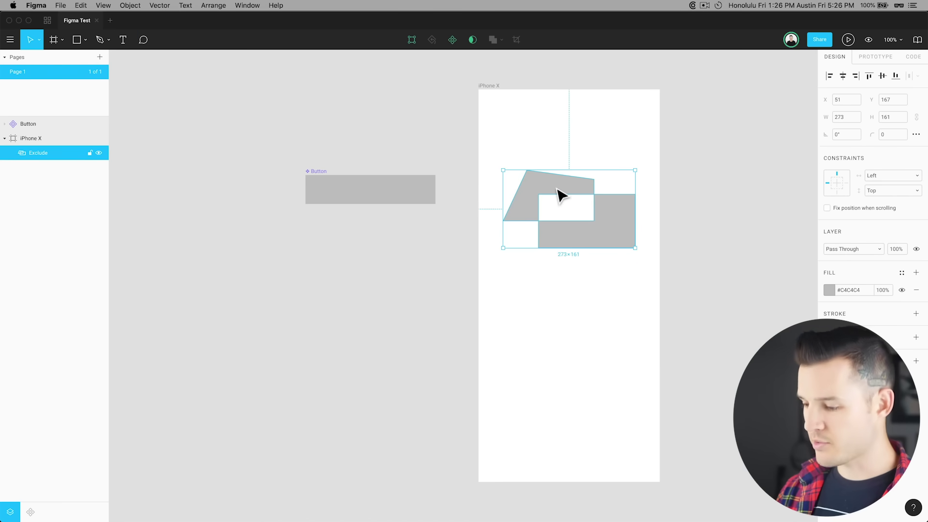
{"action": "key", "text": "Delete"}
{"action": "key", "text": "ctrl+v"}
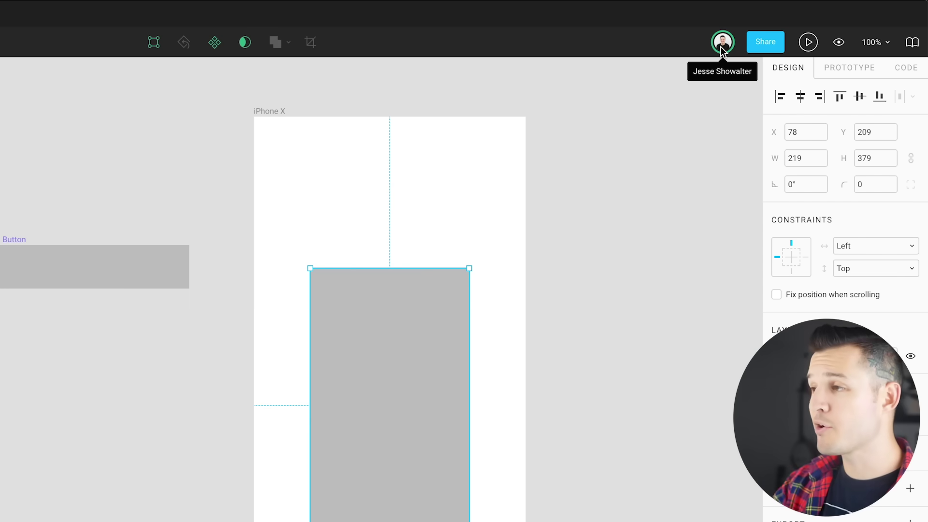
Keep link access view-only, set invited people to 'can edit', and close Share
{"action": "left_click", "coordinate": [756, 48]}
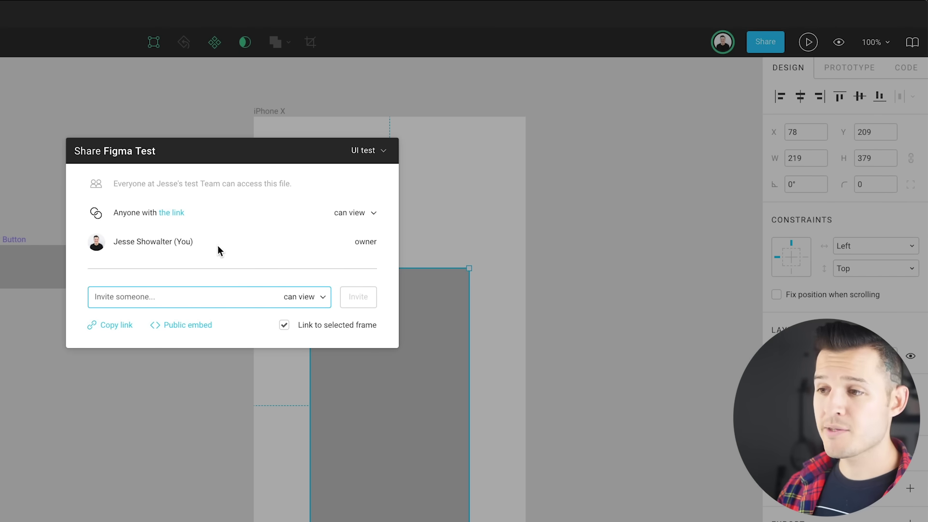
{"action": "left_click", "coordinate": [348, 212]}
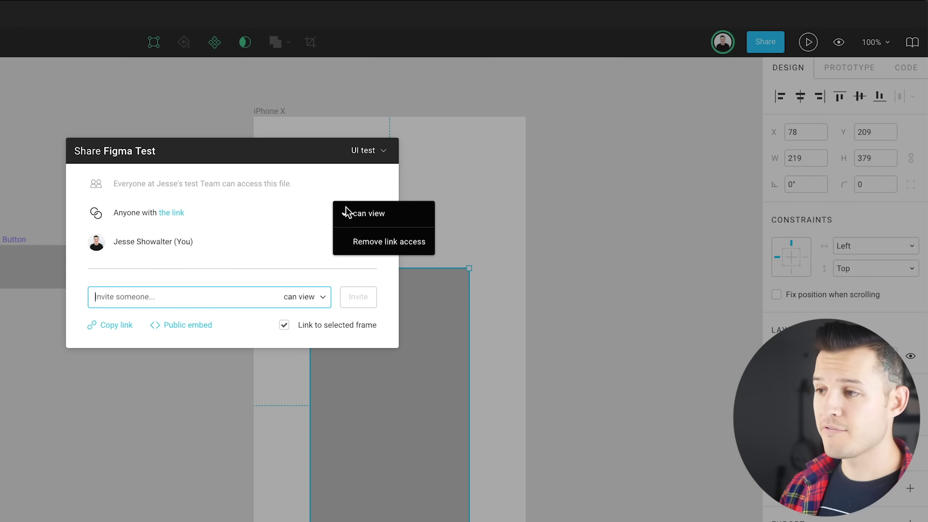
{"action": "left_click", "coordinate": [254, 245]}
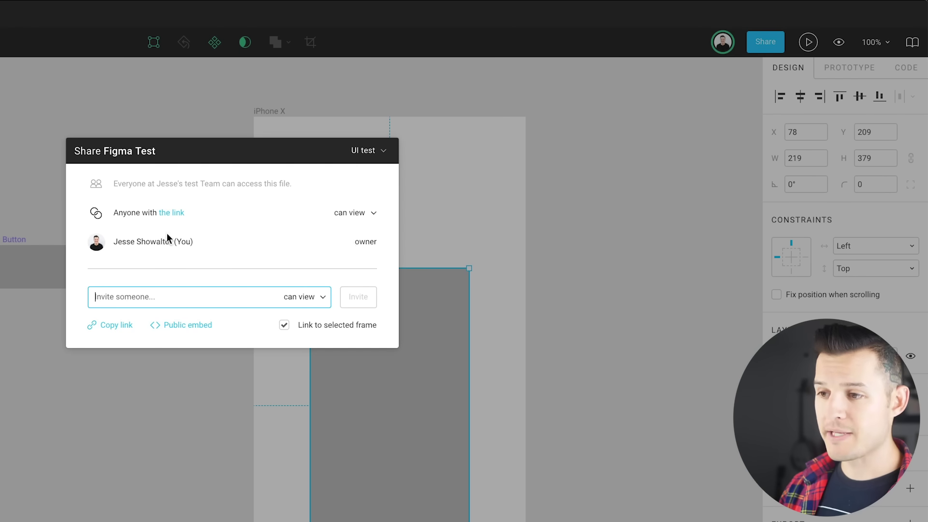
{"action": "left_click", "coordinate": [300, 299]}
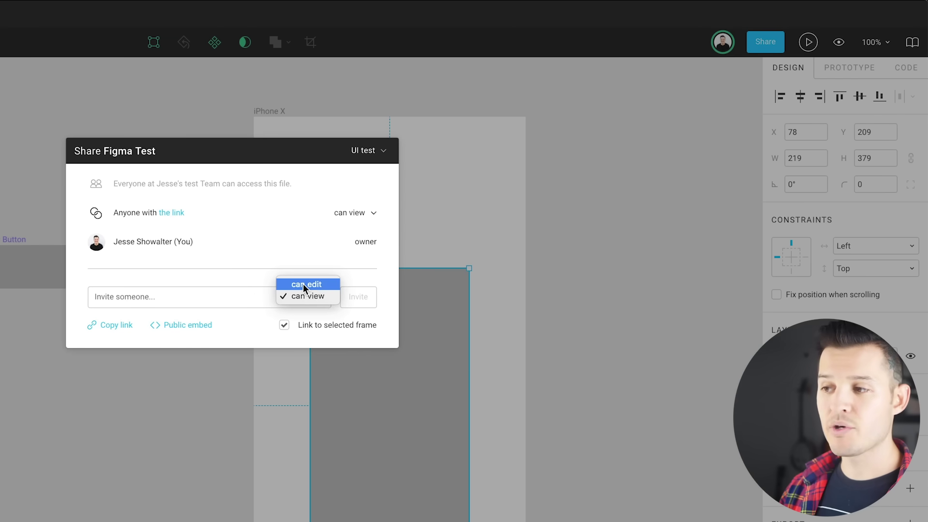
{"action": "left_click", "coordinate": [303, 283]}
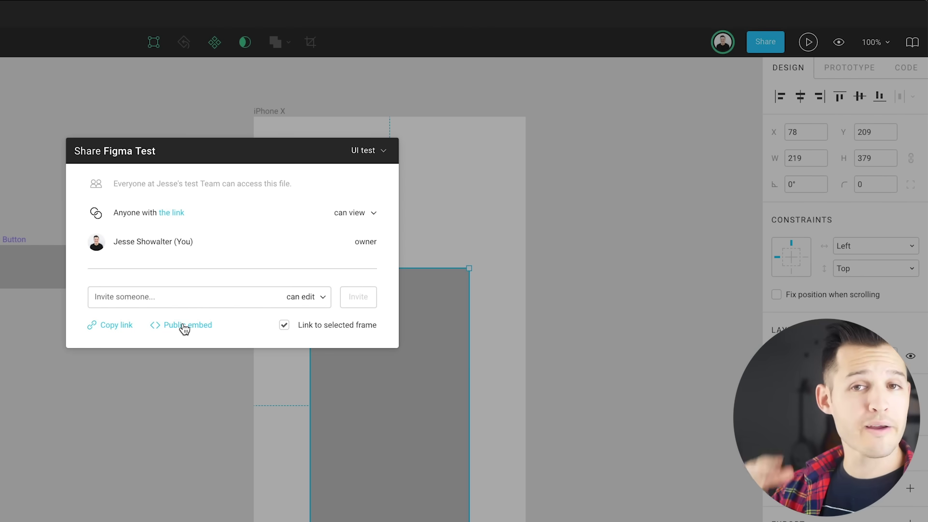
{"action": "left_click", "coordinate": [352, 116]}
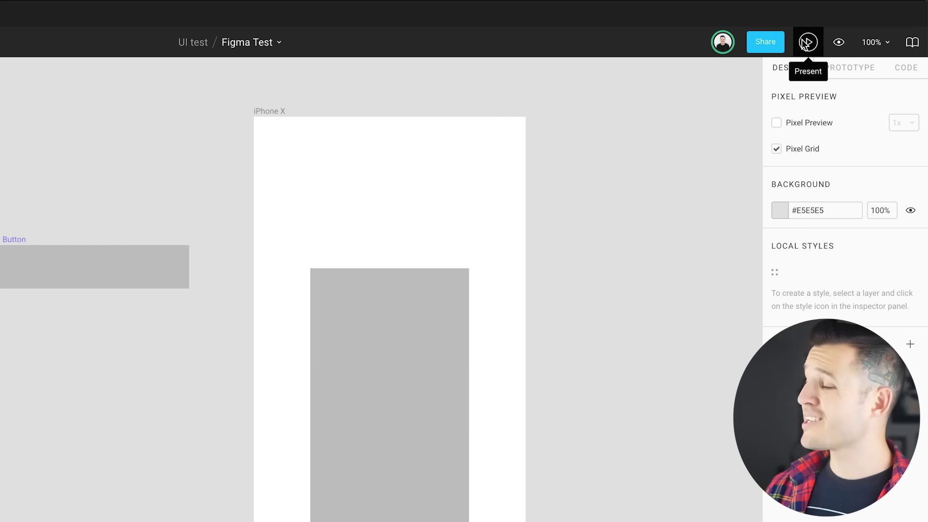
Turn on Pixel Preview and toggle the layout grid in View Settings
{"action": "left_click", "coordinate": [843, 44]}
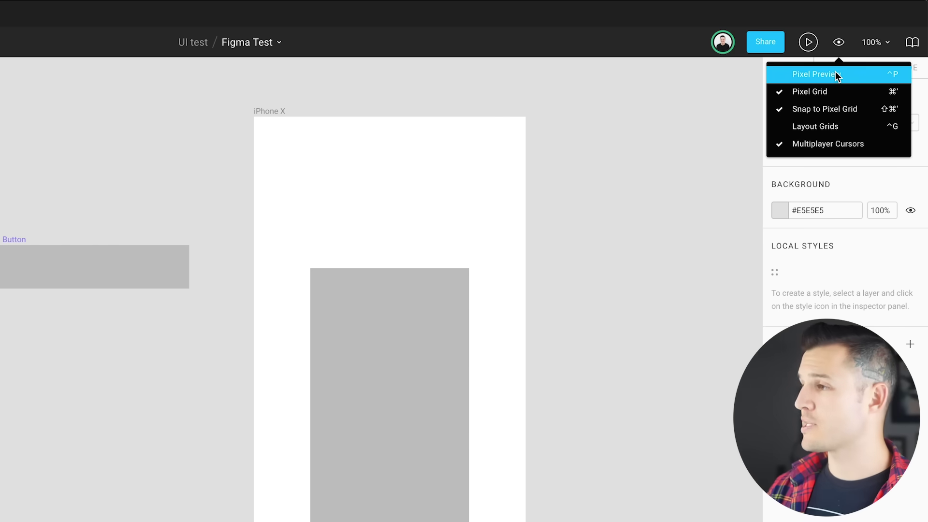
{"action": "left_click", "coordinate": [837, 76]}
{"action": "left_click", "coordinate": [840, 43]}
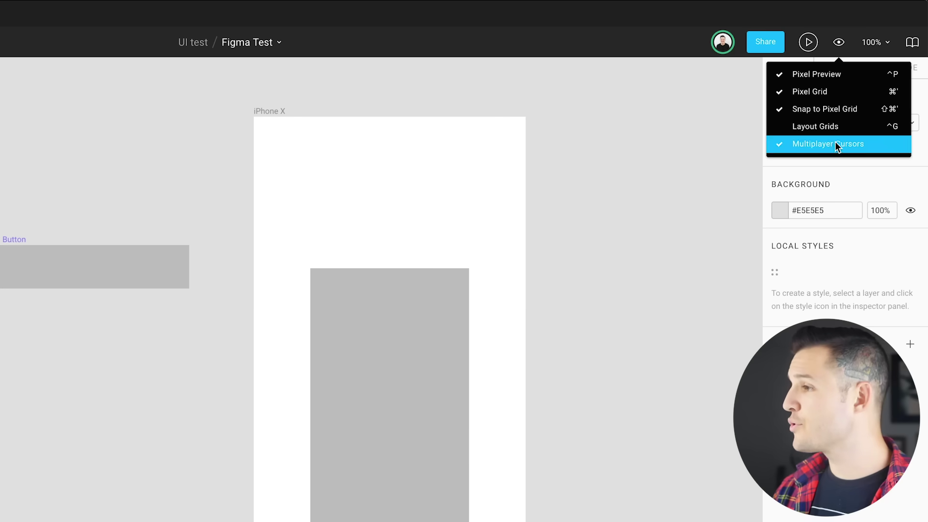
{"action": "left_click", "coordinate": [836, 127]}
{"action": "left_click", "coordinate": [837, 42]}
{"action": "left_click", "coordinate": [829, 111]}
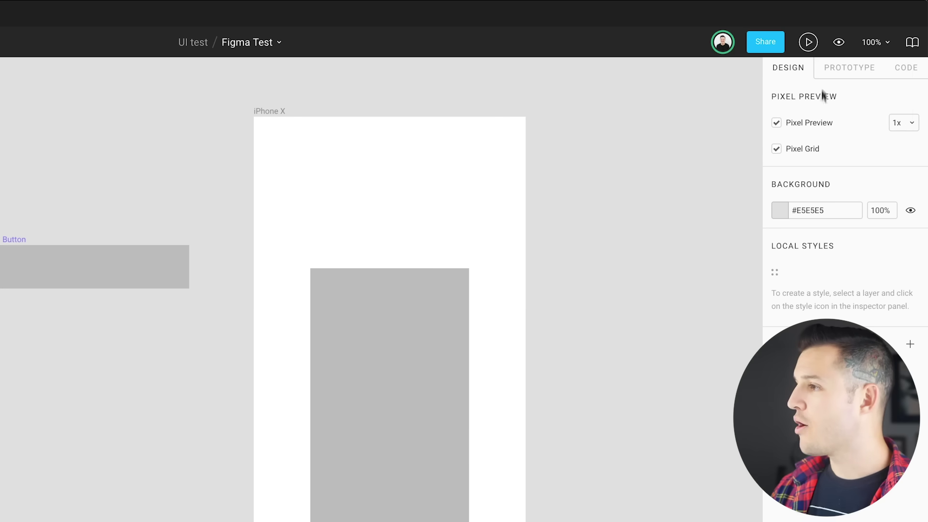
Check and close the team libraries, then select the grey rectangle
{"action": "left_click", "coordinate": [912, 42]}
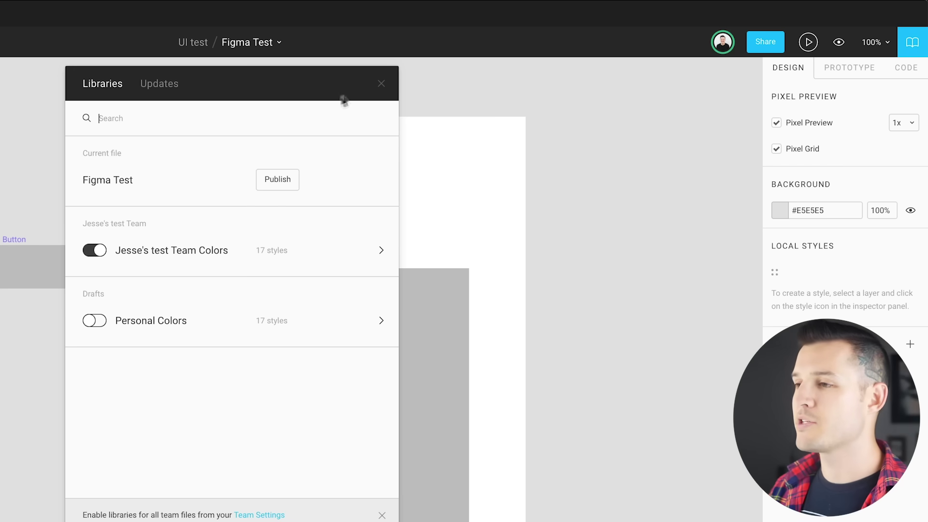
{"action": "left_click", "coordinate": [382, 84]}
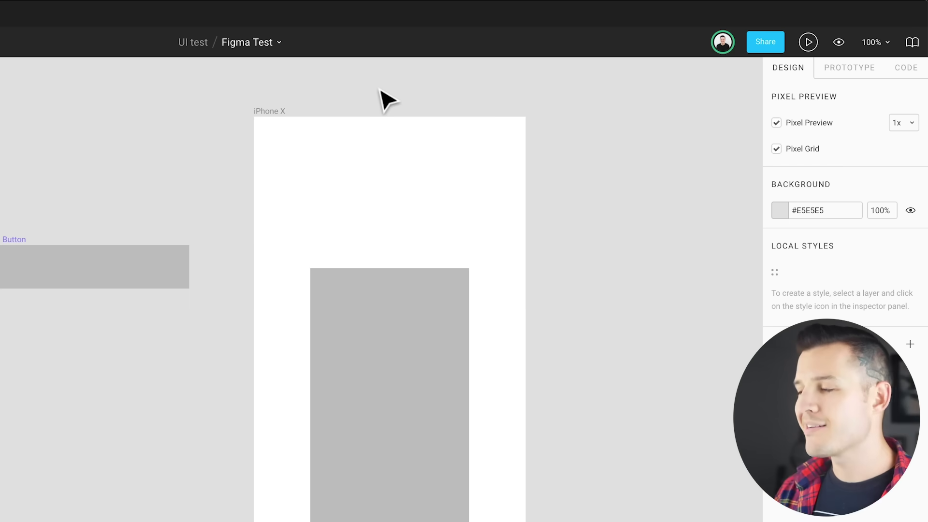
{"action": "left_click", "coordinate": [399, 347]}
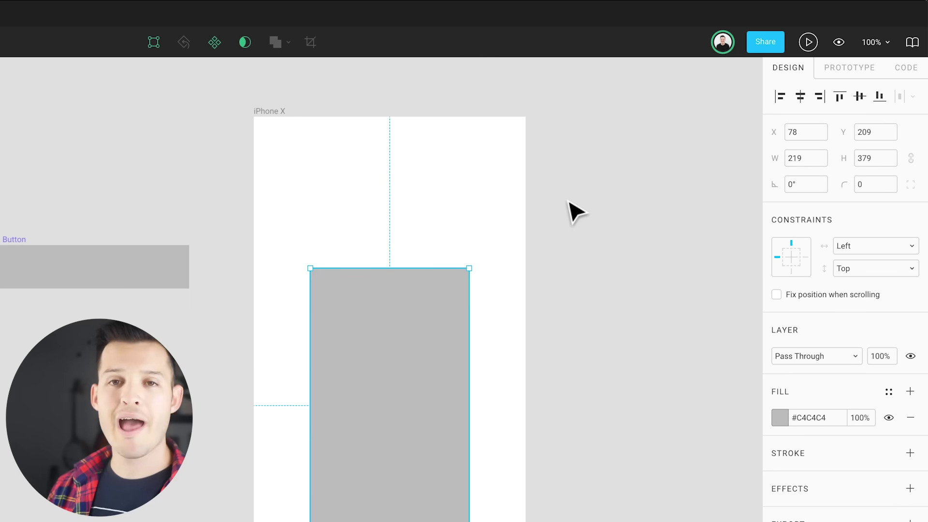
Alt-drag a copy of the grey rectangle, centre-align both, and move the copy to X 59
{"action": "left_click_drag", "start_coordinate": [413, 362], "coordinate": [443, 307], "text": "alt"}
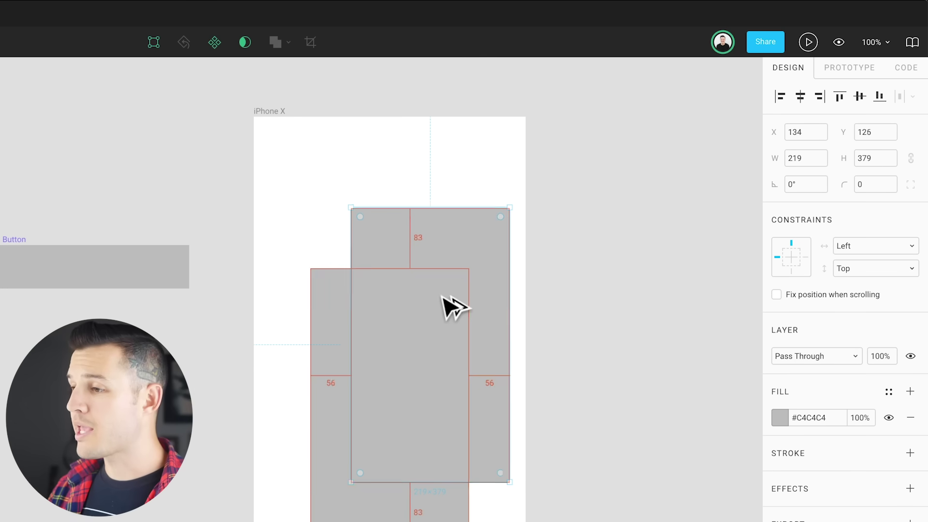
{"action": "left_click_drag", "start_coordinate": [392, 176], "coordinate": [564, 269]}
{"action": "left_click", "coordinate": [801, 96]}
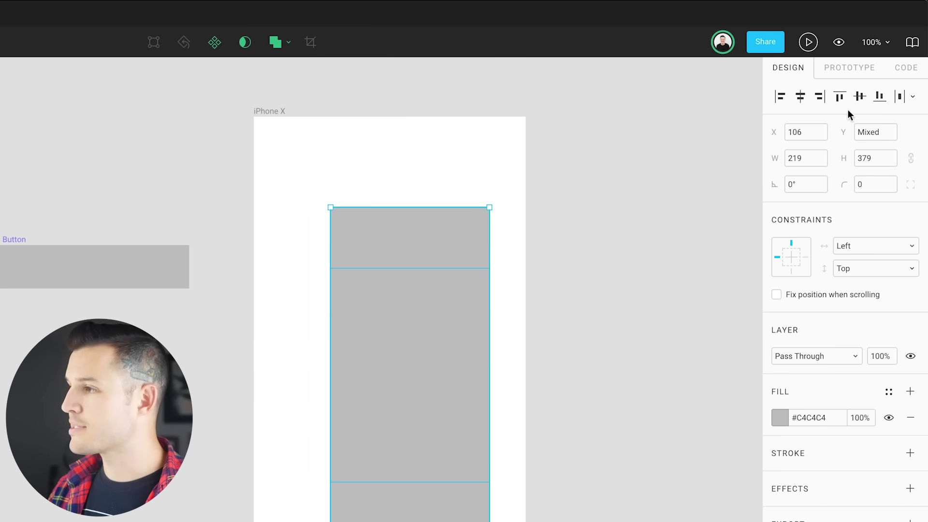
{"action": "left_click", "coordinate": [523, 406]}
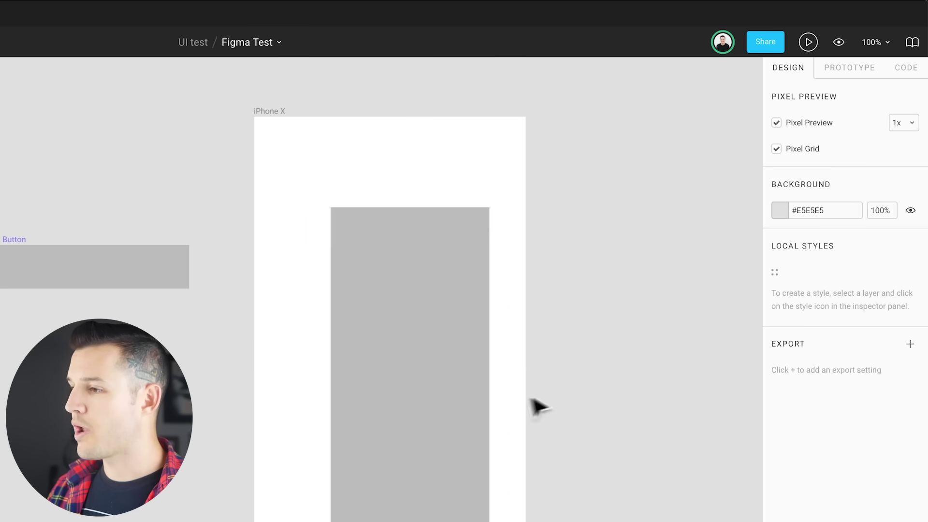
{"action": "left_click_drag", "start_coordinate": [431, 404], "coordinate": [405, 338]}
{"action": "left_click", "coordinate": [805, 132]}
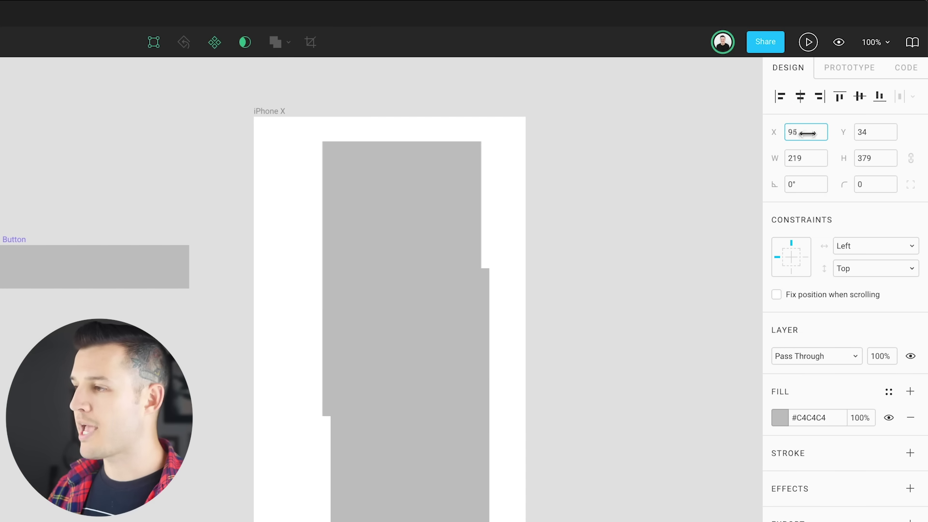
{"action": "type", "text": "59"}
{"action": "key", "text": "Return"}
Round the copy's corners to a radius of 22, undoing a stray rotation
{"action": "left_click_drag", "start_coordinate": [844, 185], "coordinate": [879, 113]}
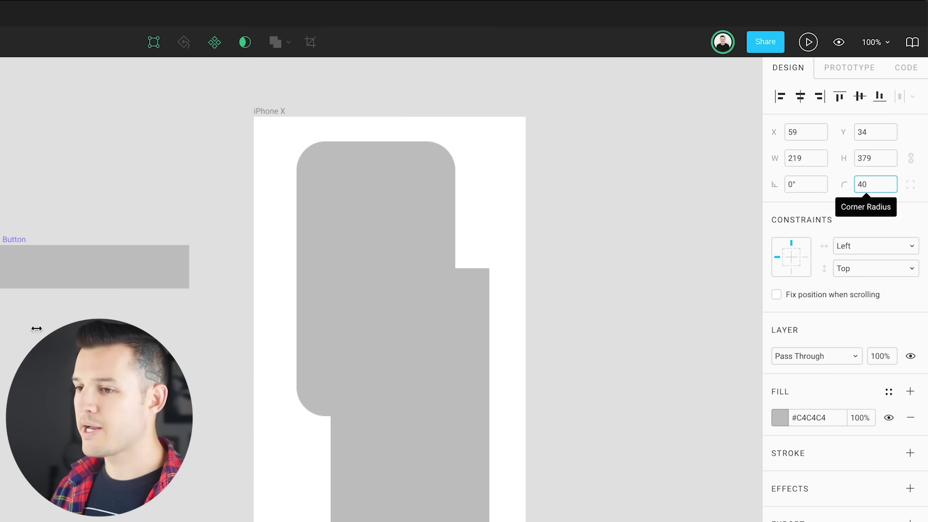
{"action": "left_click_drag", "start_coordinate": [361, 220], "coordinate": [698, 265]}
{"action": "left_click_drag", "start_coordinate": [223, 260], "coordinate": [916, 205]}
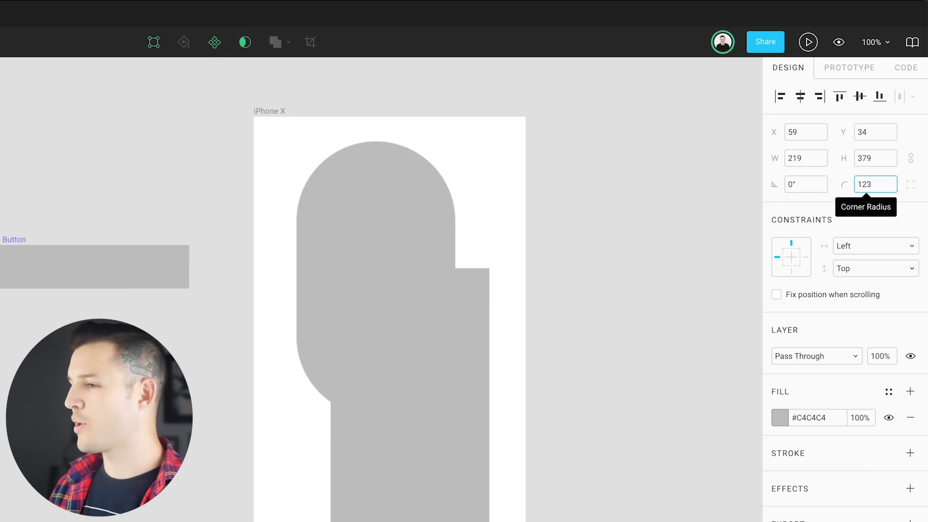
{"action": "mouse_move", "coordinate": [915, 218]}
{"action": "left_mouse_down"}
{"action": "mouse_move", "coordinate": [316, 221]}
{"action": "mouse_move", "coordinate": [842, 186]}
{"action": "left_mouse_up"}
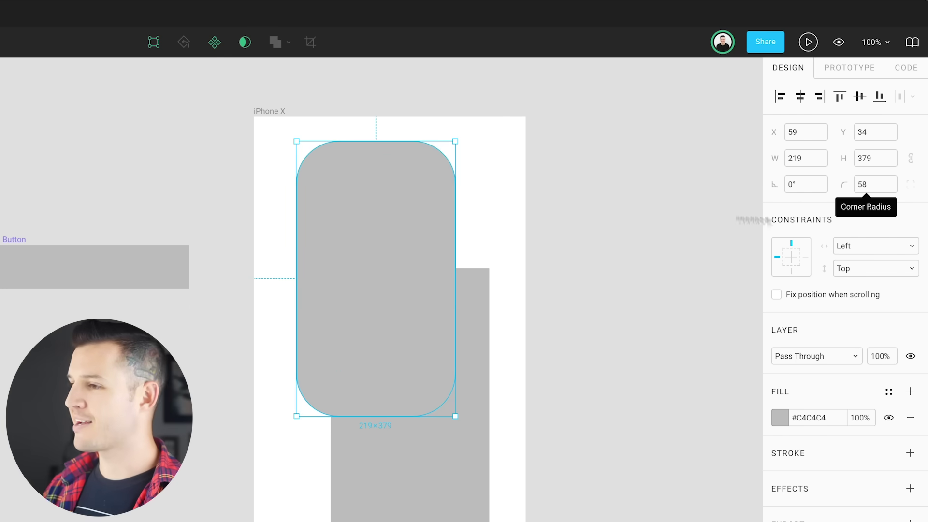
{"action": "mouse_move", "coordinate": [413, 184]}
{"action": "left_mouse_down"}
{"action": "mouse_move", "coordinate": [410, 193]}
{"action": "mouse_move", "coordinate": [430, 174]}
{"action": "mouse_move", "coordinate": [406, 201]}
{"action": "mouse_move", "coordinate": [448, 165]}
{"action": "mouse_move", "coordinate": [441, 182]}
{"action": "mouse_move", "coordinate": [452, 170]}
{"action": "mouse_move", "coordinate": [437, 170]}
{"action": "mouse_move", "coordinate": [445, 164]}
{"action": "left_mouse_up"}
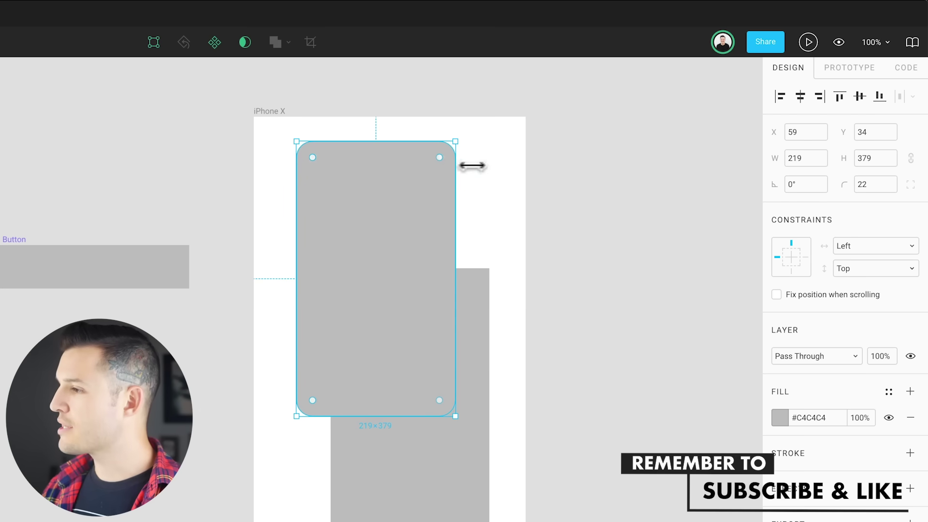
{"action": "mouse_move", "coordinate": [773, 185]}
{"action": "left_mouse_down"}
{"action": "mouse_move", "coordinate": [715, 197]}
{"action": "mouse_move", "coordinate": [775, 186]}
{"action": "mouse_move", "coordinate": [763, 184]}
{"action": "left_mouse_up"}
{"action": "left_click", "coordinate": [620, 257]}
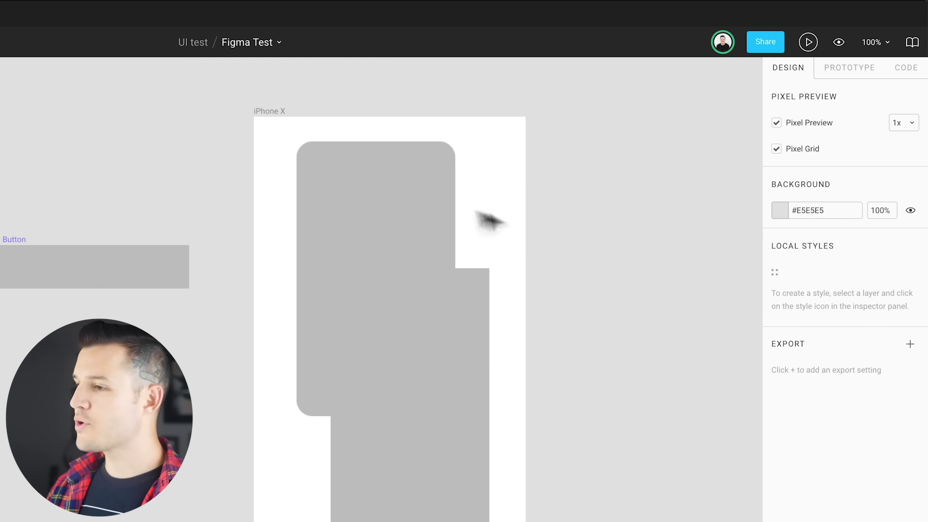
{"action": "left_click", "coordinate": [436, 218]}
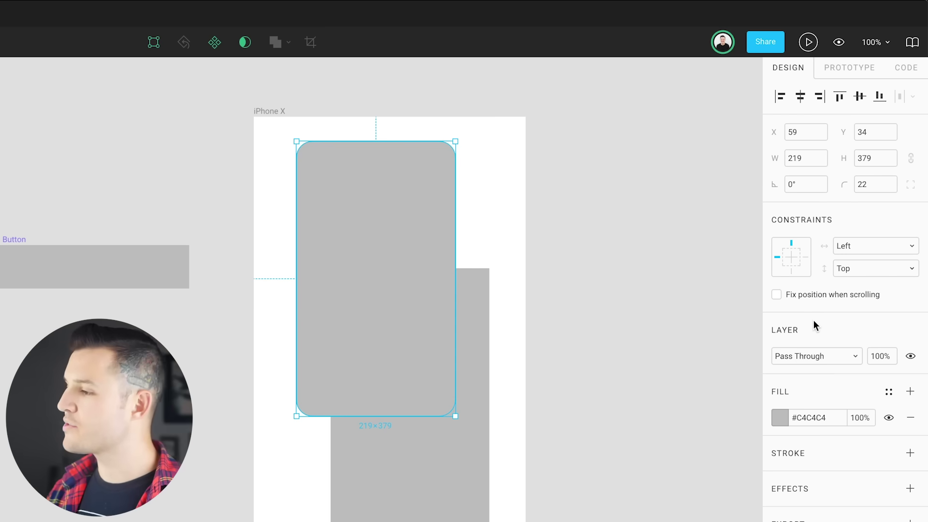
Set the rectangle's blend mode to Multiply and add gradient fill layers
{"action": "left_click", "coordinate": [812, 360]}
{"action": "left_click", "coordinate": [806, 413]}
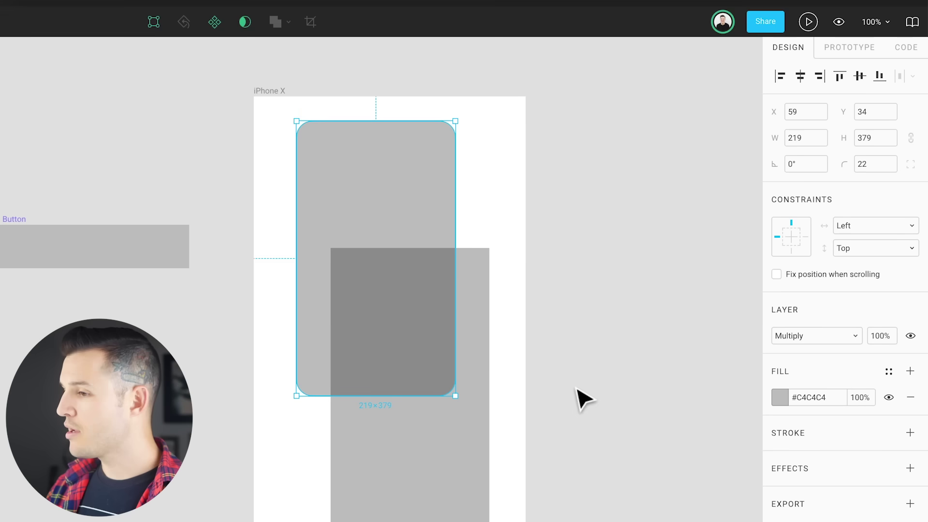
{"action": "scroll", "coordinate": [580, 397], "scroll_direction": "down", "scroll_amount": 5}
{"action": "left_click", "coordinate": [911, 154]}
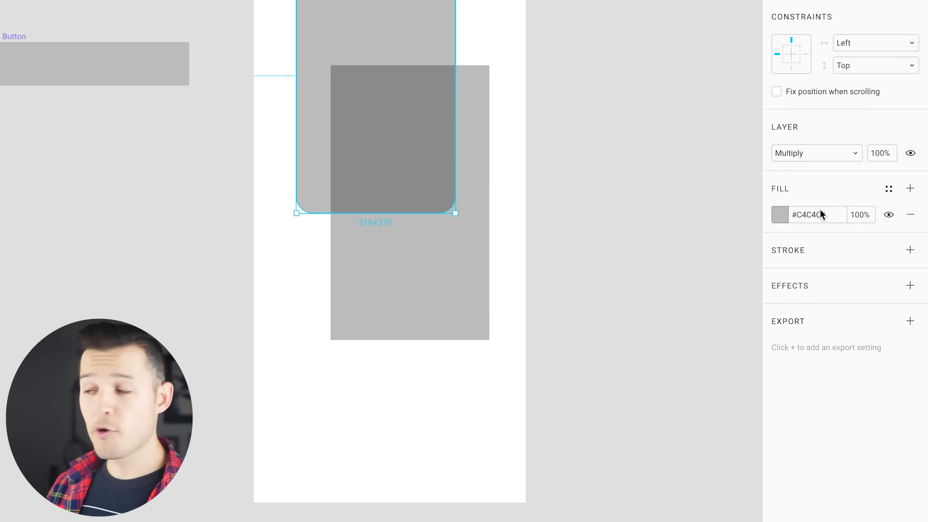
{"action": "left_click", "coordinate": [910, 189]}
{"action": "double_click", "coordinate": [911, 188]}
Remove the extra gradient fills and check the remaining fill's visibility and opacity
{"action": "left_click", "coordinate": [910, 214]}
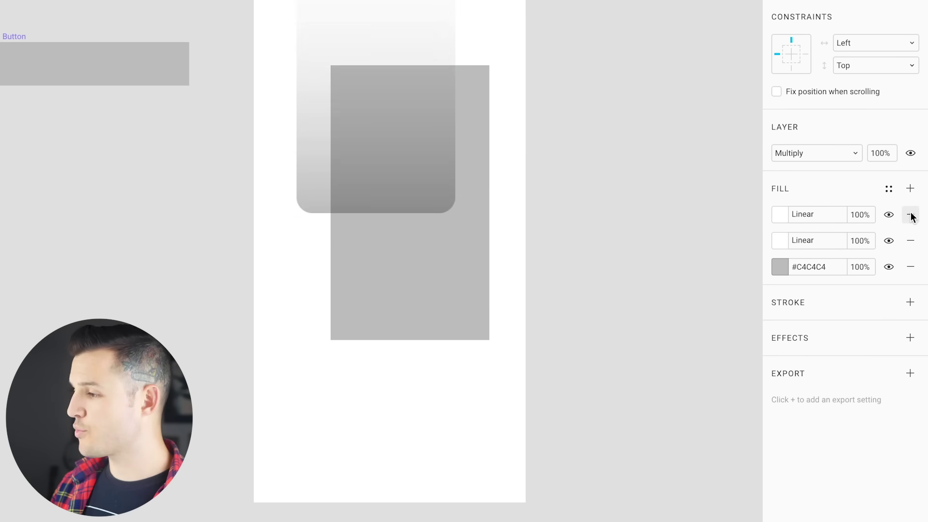
{"action": "left_click", "coordinate": [888, 215]}
{"action": "left_click", "coordinate": [824, 214]}
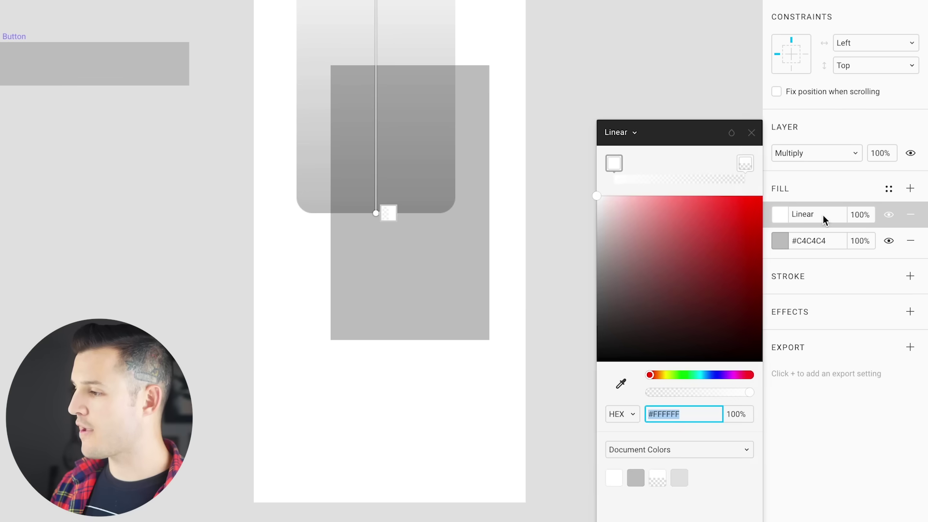
{"action": "left_click", "coordinate": [863, 215]}
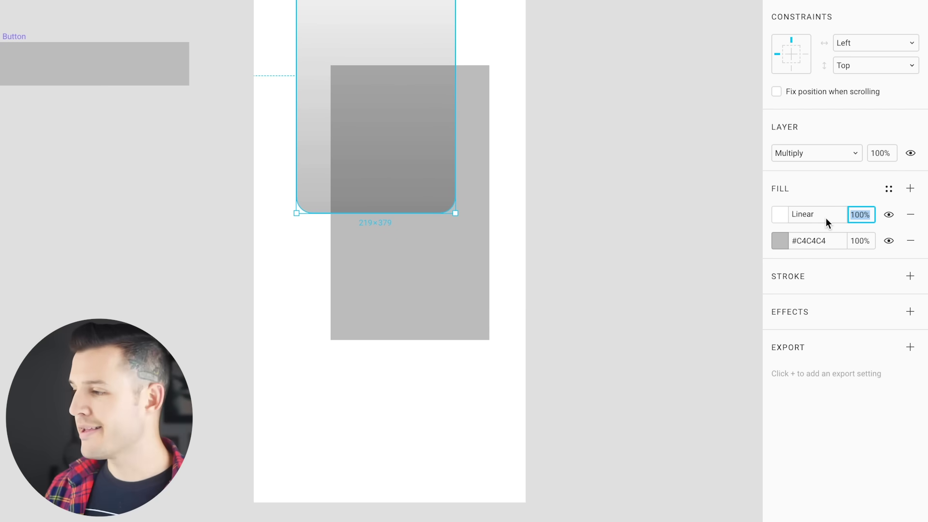
{"action": "left_click", "coordinate": [788, 216]}
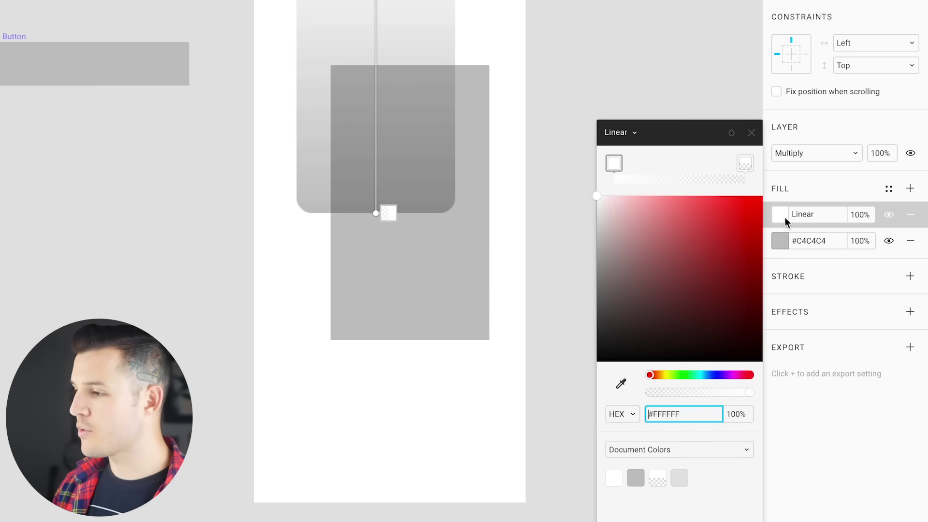
Change the top fill type to Image with a checkerboard placeholder
{"action": "left_click", "coordinate": [613, 132]}
{"action": "left_click", "coordinate": [618, 110]}
{"action": "left_click", "coordinate": [615, 132]}
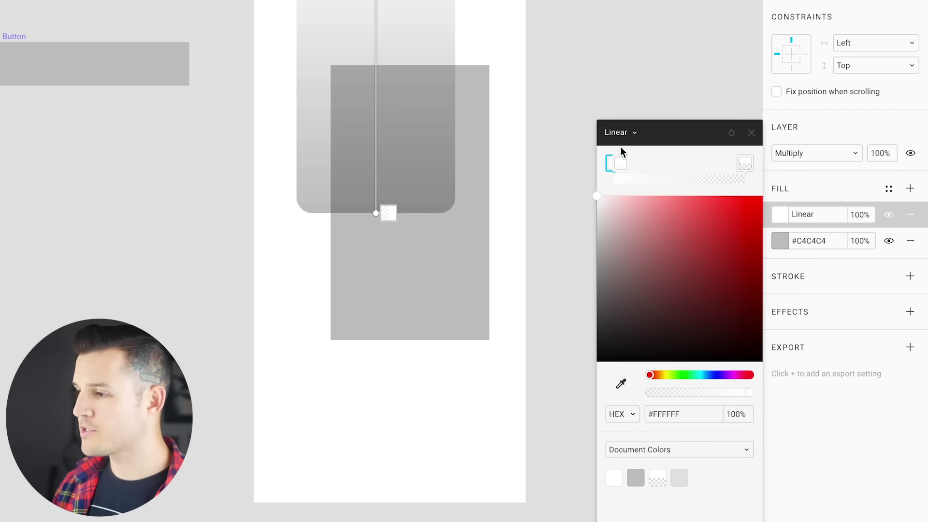
{"action": "left_click", "coordinate": [620, 132]}
{"action": "left_click", "coordinate": [623, 200]}
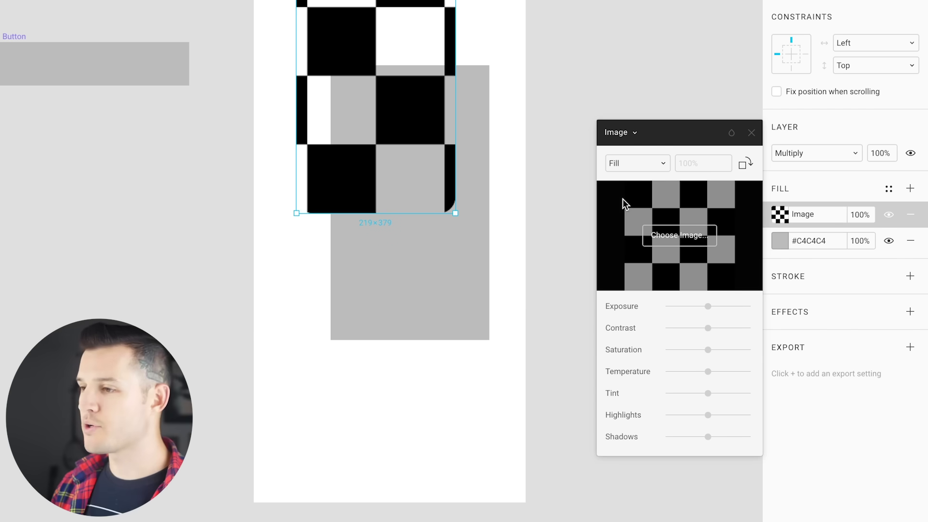
Delete the image fill, then add a black stroke and a drop shadow
{"action": "key", "text": "Delete"}
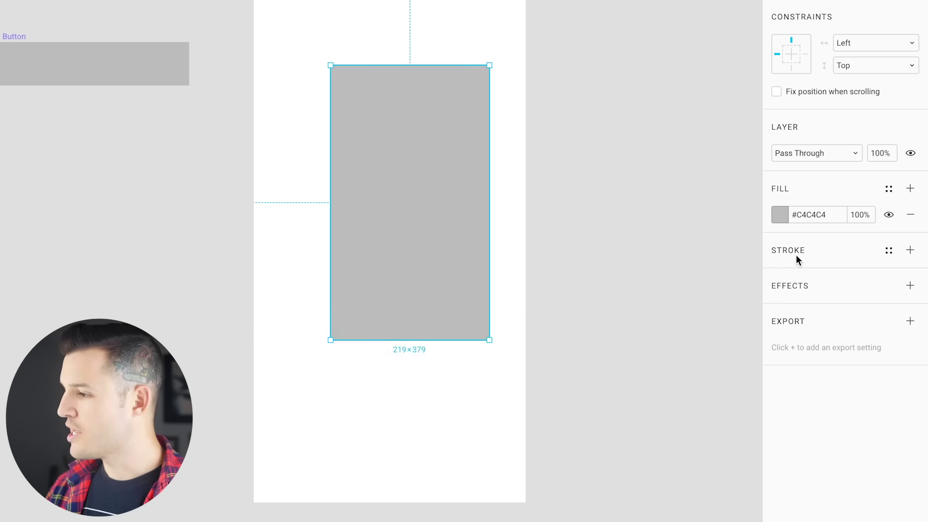
{"action": "left_click", "coordinate": [798, 252]}
{"action": "left_click", "coordinate": [815, 340]}
{"action": "left_click", "coordinate": [811, 362]}
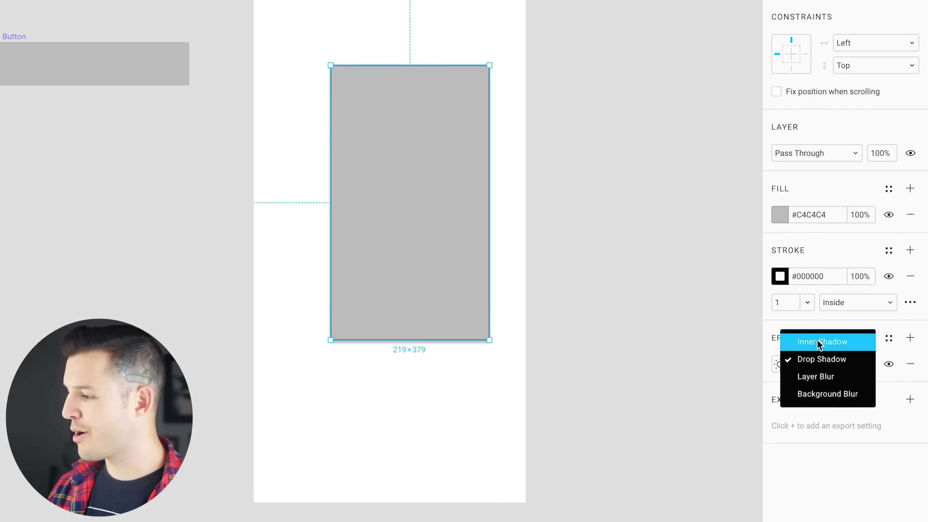
{"action": "left_click", "coordinate": [817, 455]}
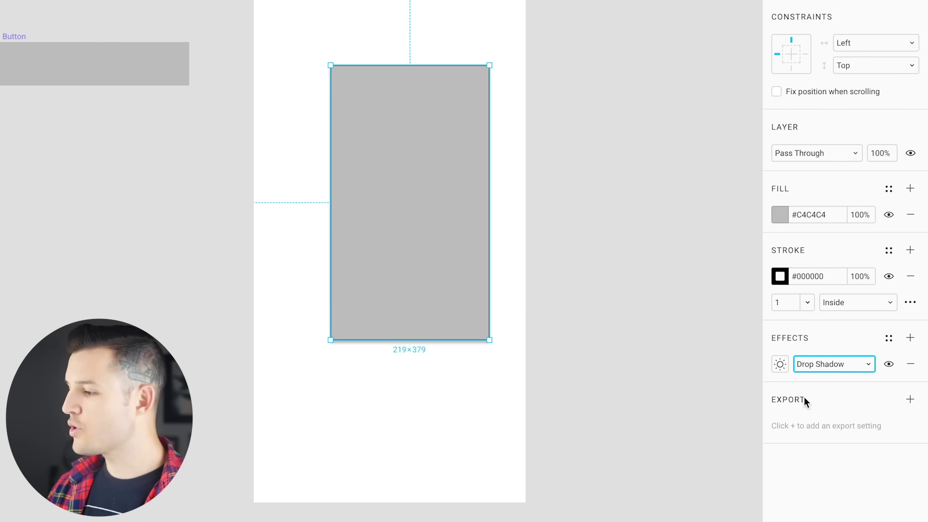
Add PNG export settings at 1x, 2x and 3x, preview them, and cancel the export
{"action": "left_click", "coordinate": [805, 396]}
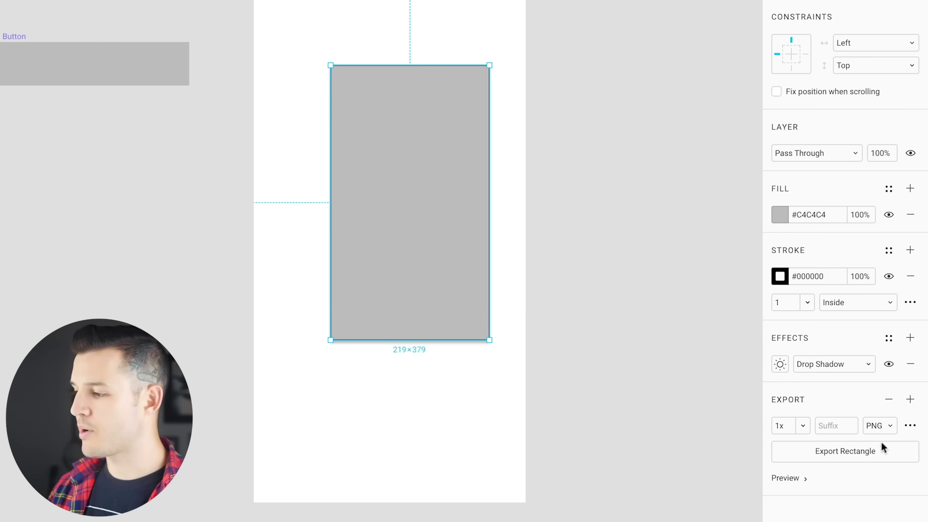
{"action": "left_click", "coordinate": [793, 481]}
{"action": "scroll", "coordinate": [796, 476], "scroll_direction": "down", "scroll_amount": 1}
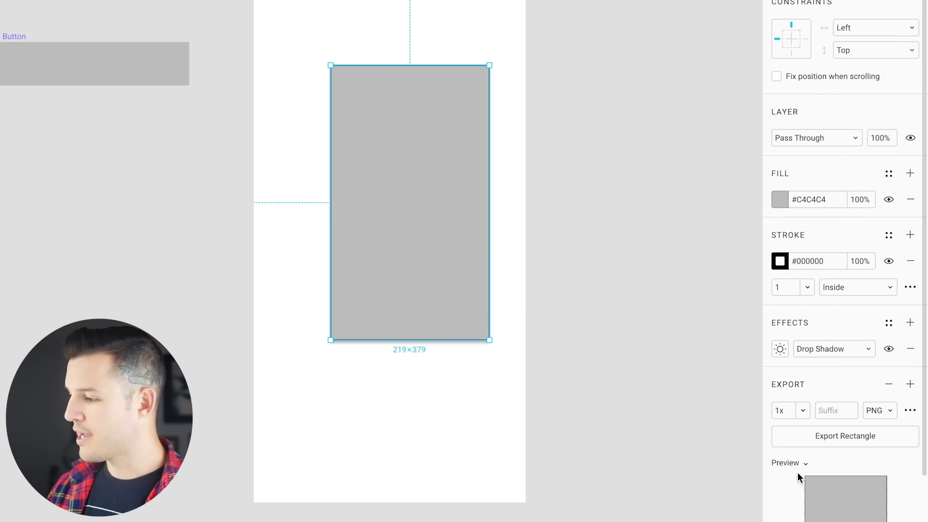
{"action": "scroll", "coordinate": [798, 465], "scroll_direction": "down", "scroll_amount": 3}
{"action": "left_click", "coordinate": [795, 362]}
{"action": "left_click", "coordinate": [788, 477]}
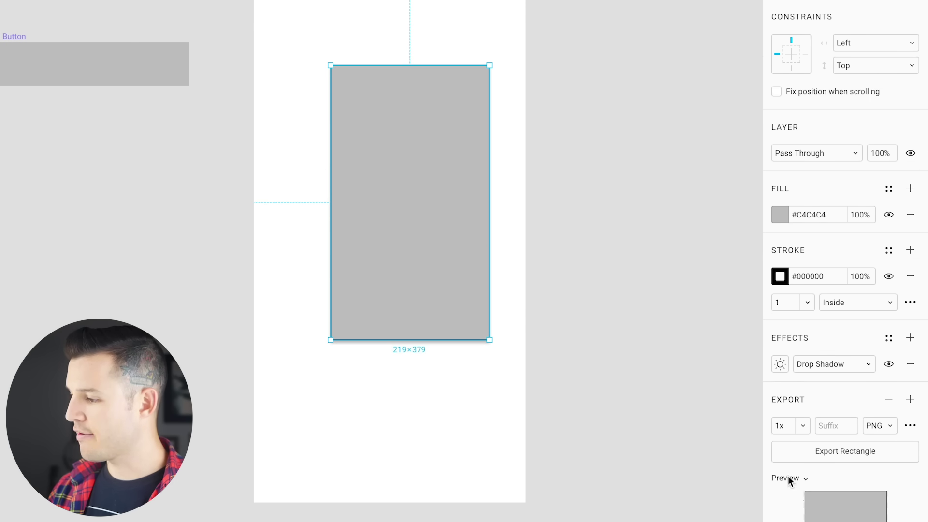
{"action": "scroll", "coordinate": [834, 460], "scroll_direction": "down", "scroll_amount": 3}
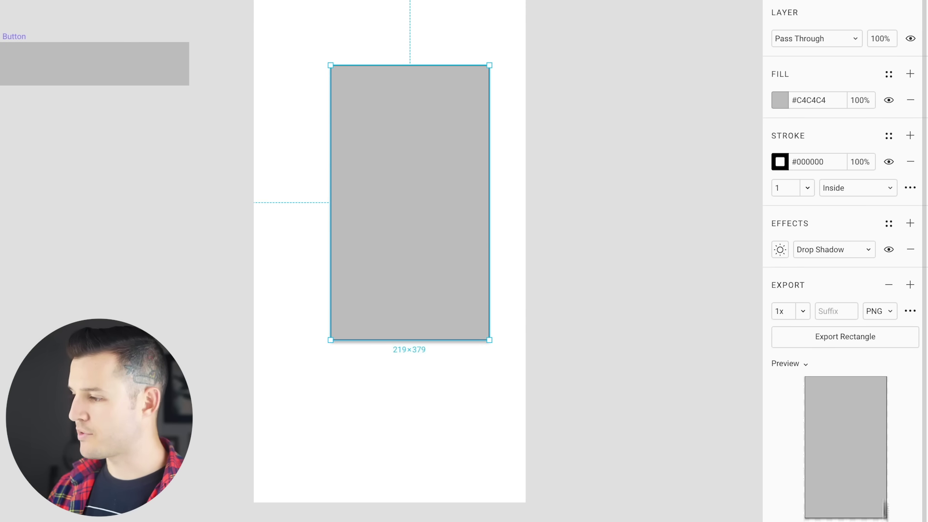
{"action": "left_click", "coordinate": [904, 288]}
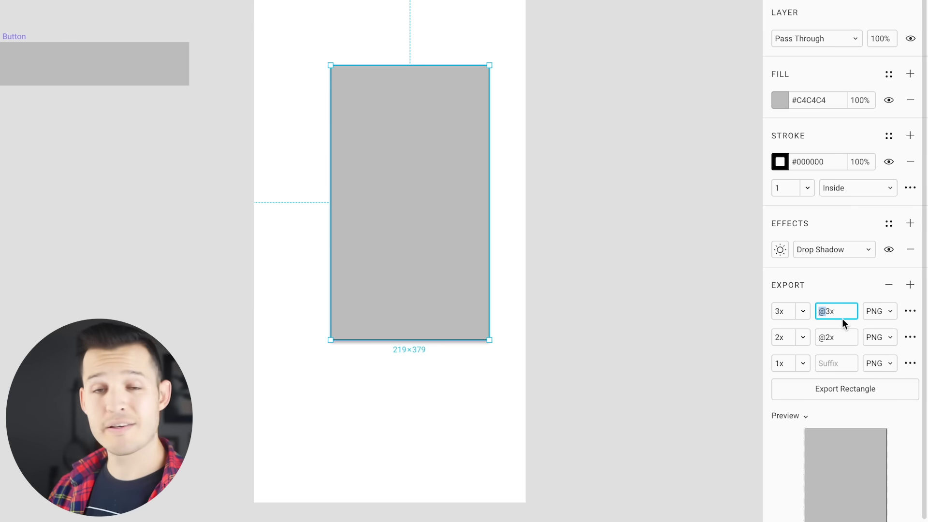
{"action": "left_click", "coordinate": [847, 389]}
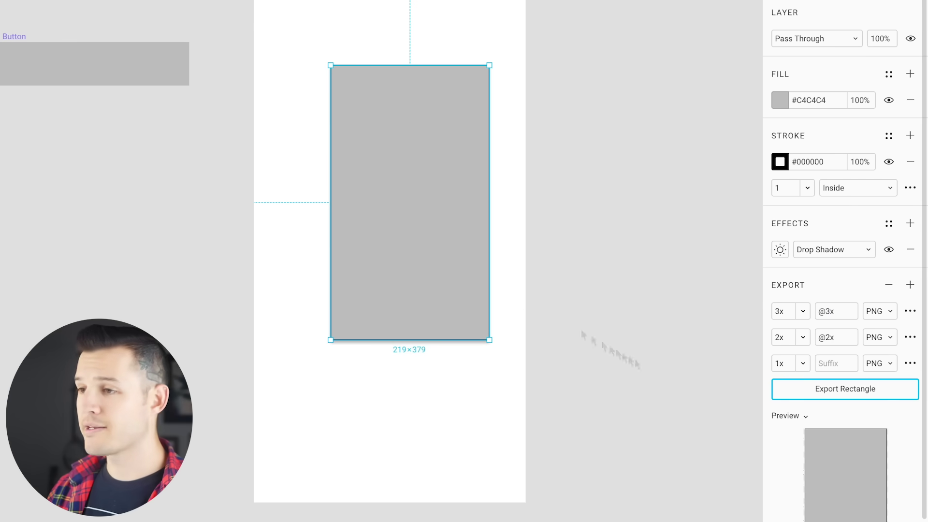
{"action": "left_click", "coordinate": [424, 162]}
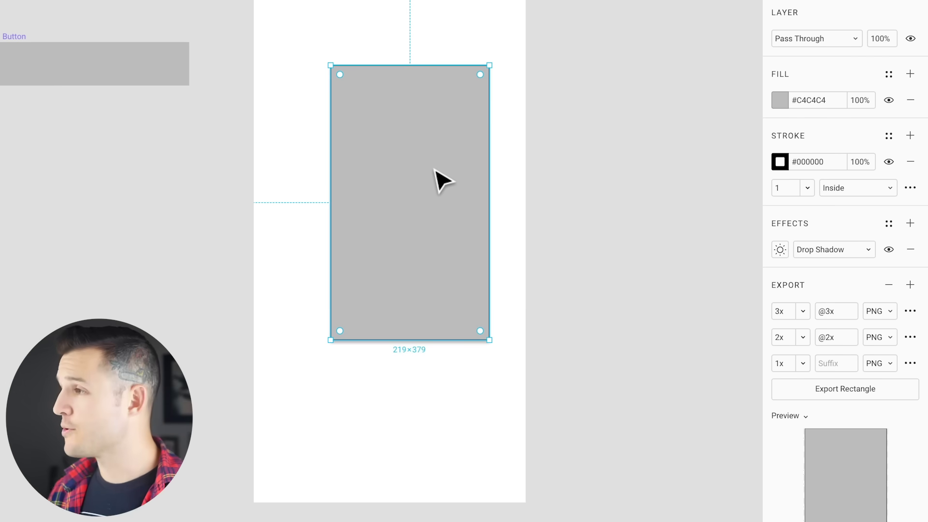
{"action": "key", "text": "Escape"}
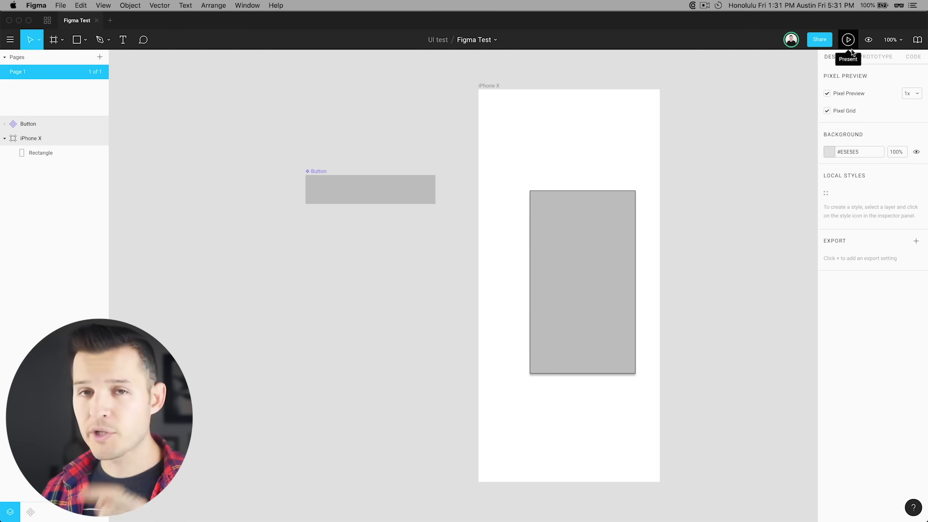
Show the rectangle's CSS (219×379 at 106, 209, #C4C4C4 fill, stroke, shadow) in the Code tab
{"action": "left_click", "coordinate": [876, 58]}
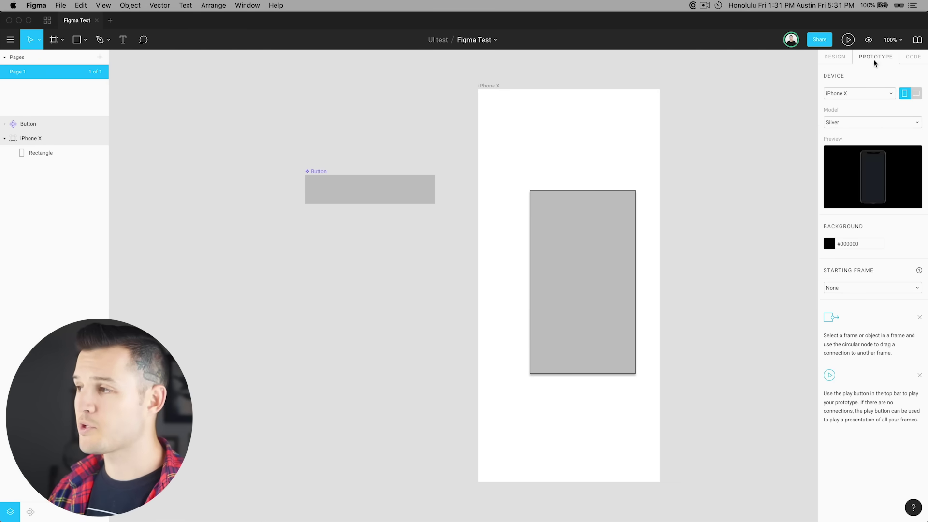
{"action": "left_click", "coordinate": [911, 58]}
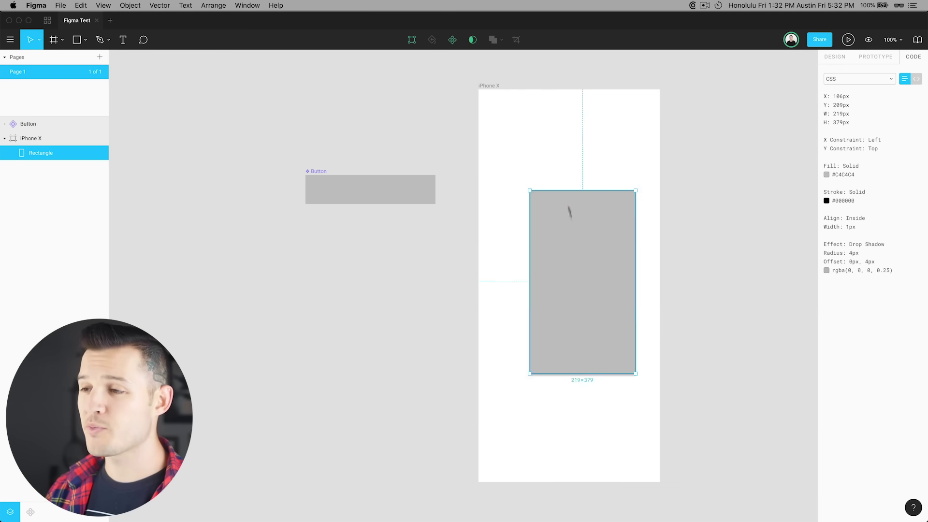
Move the rectangle to the frame's top-left, size it 375×161, and set constraints to Scale and Top
{"action": "left_click_drag", "start_coordinate": [570, 207], "coordinate": [529, 150]}
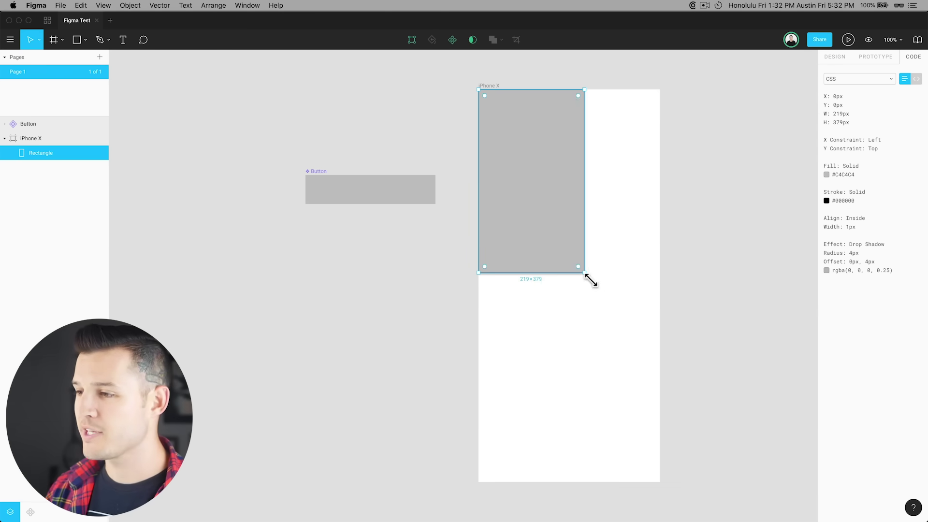
{"action": "left_click_drag", "start_coordinate": [585, 273], "coordinate": [689, 171]}
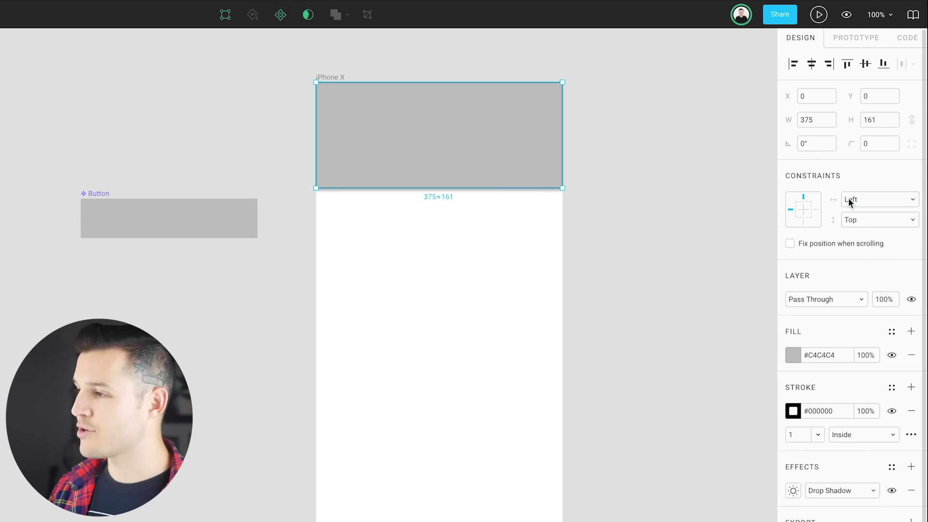
{"action": "left_click", "coordinate": [849, 201]}
{"action": "left_click", "coordinate": [859, 261]}
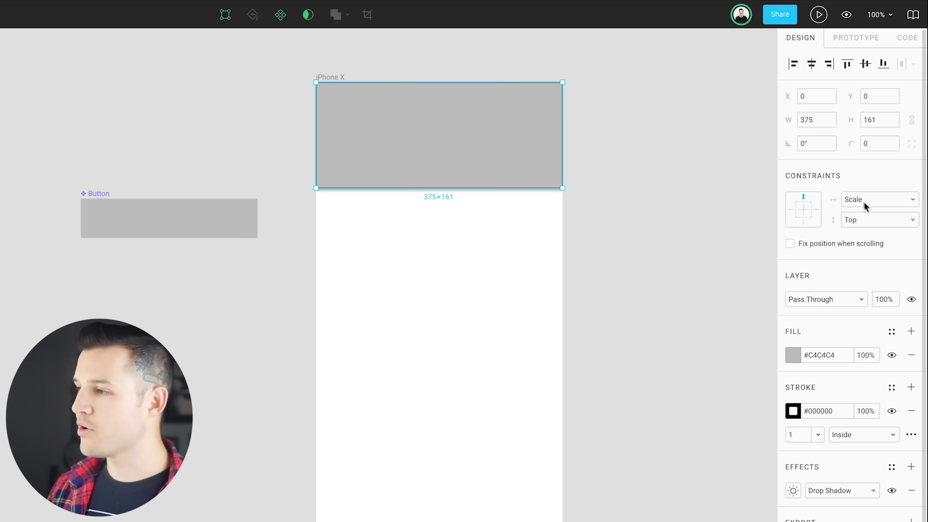
{"action": "left_click", "coordinate": [869, 220]}
{"action": "left_click", "coordinate": [869, 221]}
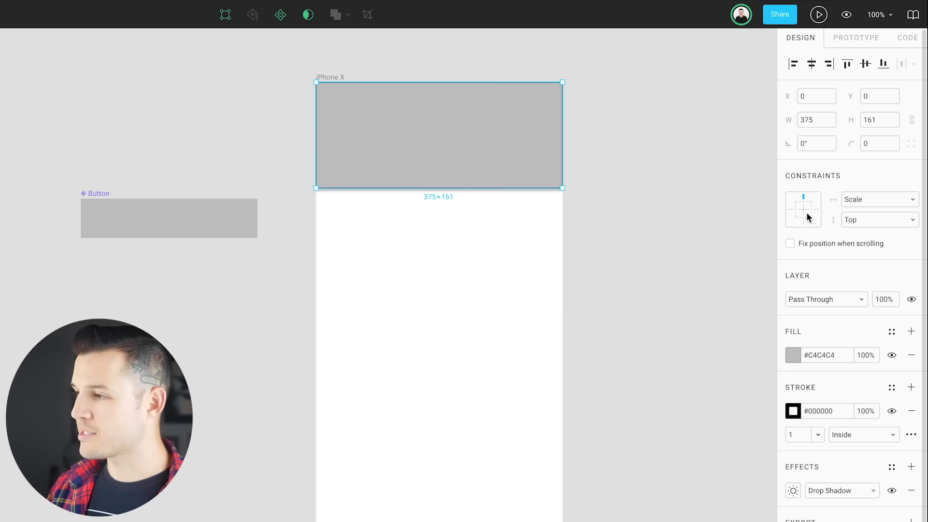
Widen the iPhone X frame to 414×807, trying a vertical Scale constraint along the way
{"action": "left_click", "coordinate": [334, 79]}
{"action": "mouse_move", "coordinate": [574, 330]}
{"action": "left_mouse_down"}
{"action": "mouse_move", "coordinate": [568, 324]}
{"action": "mouse_move", "coordinate": [636, 326]}
{"action": "left_mouse_up"}
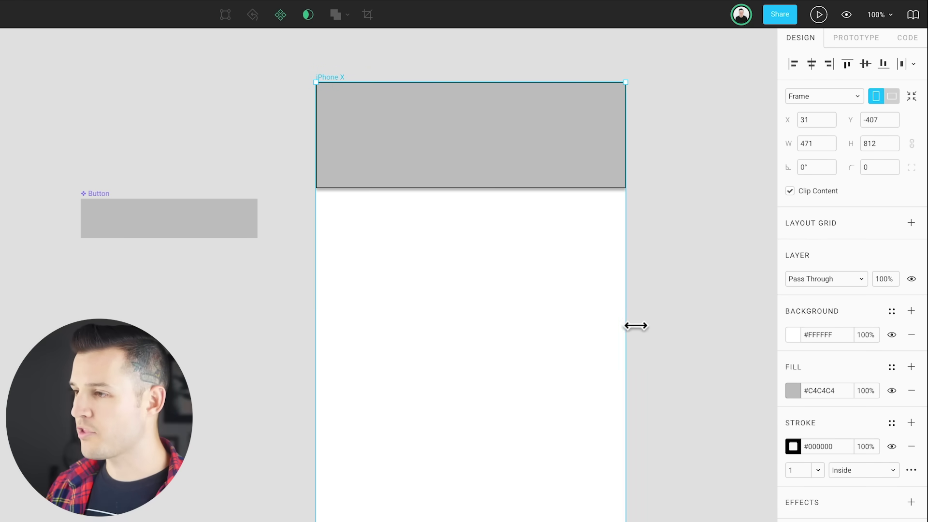
{"action": "left_click", "coordinate": [873, 251]}
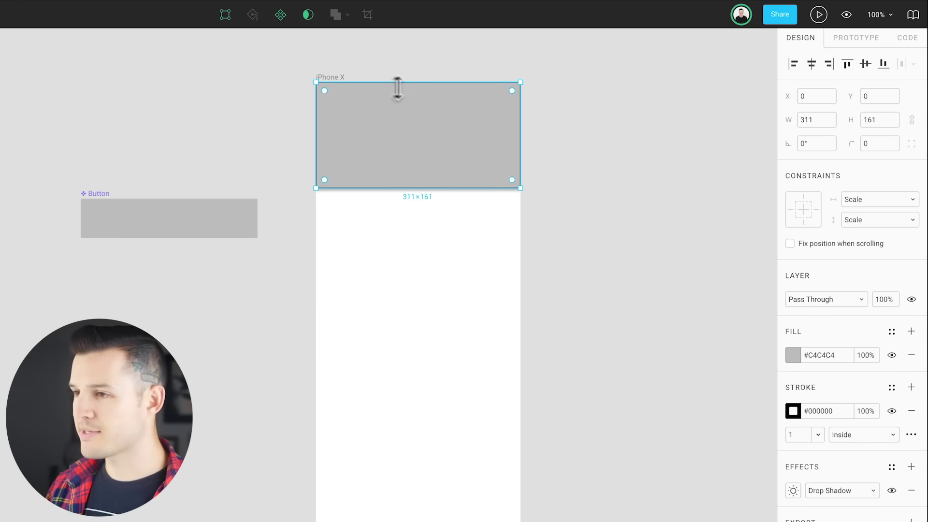
{"action": "left_click", "coordinate": [340, 79]}
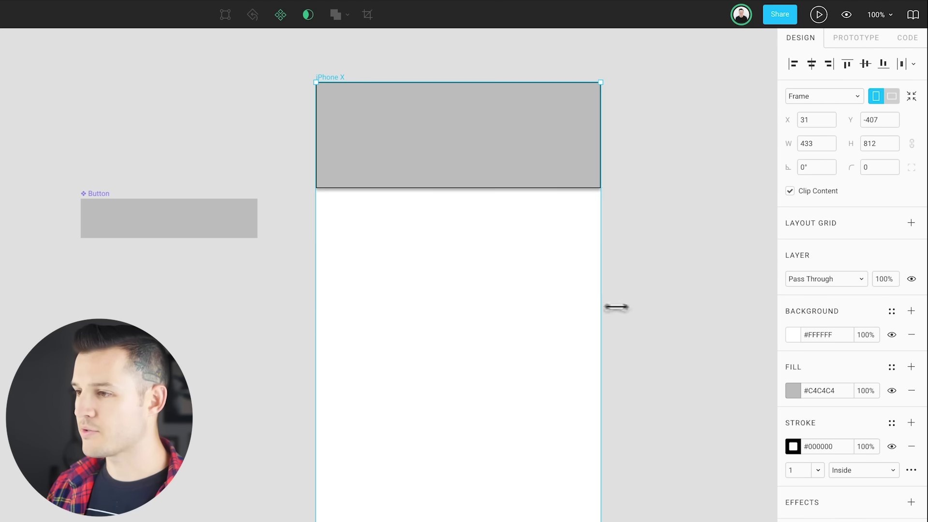
{"action": "mouse_move", "coordinate": [521, 303]}
{"action": "left_mouse_down"}
{"action": "mouse_move", "coordinate": [609, 312]}
{"action": "mouse_move", "coordinate": [588, 497]}
{"action": "left_mouse_up"}
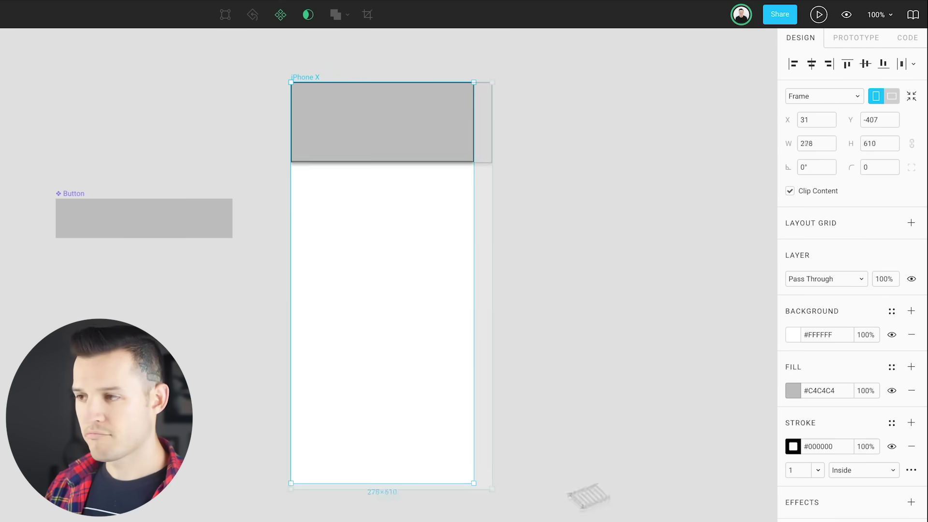
{"action": "left_click_drag", "start_coordinate": [588, 497], "coordinate": [563, 521]}
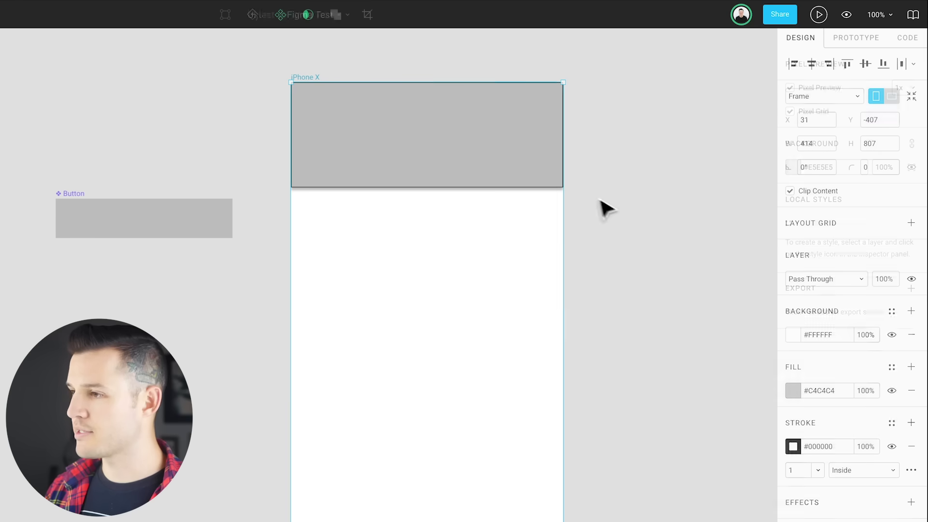
Pin the header's vertical constraint back to Top and shrink the frame to test it
{"action": "key", "text": "Return"}
{"action": "left_click", "coordinate": [852, 219]}
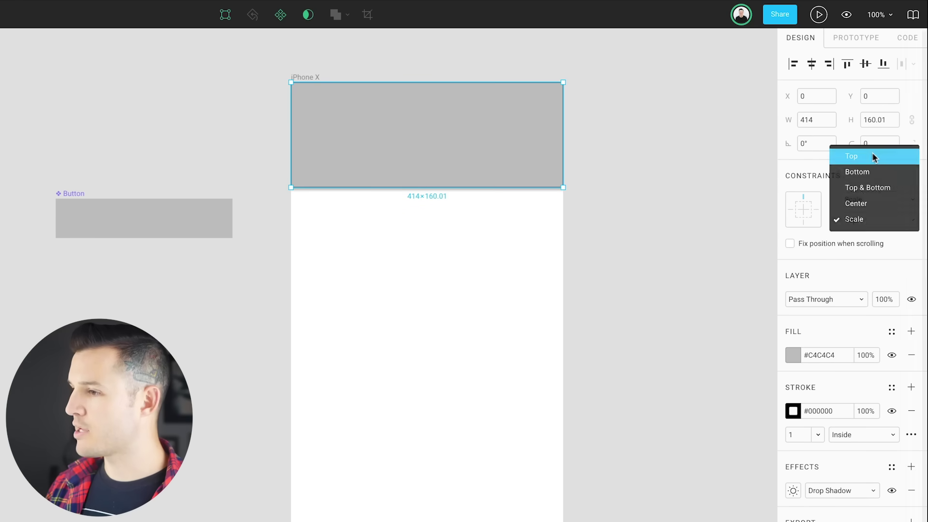
{"action": "left_click", "coordinate": [863, 156]}
{"action": "left_click", "coordinate": [308, 77]}
{"action": "left_click_drag", "start_coordinate": [564, 521], "coordinate": [467, 389]}
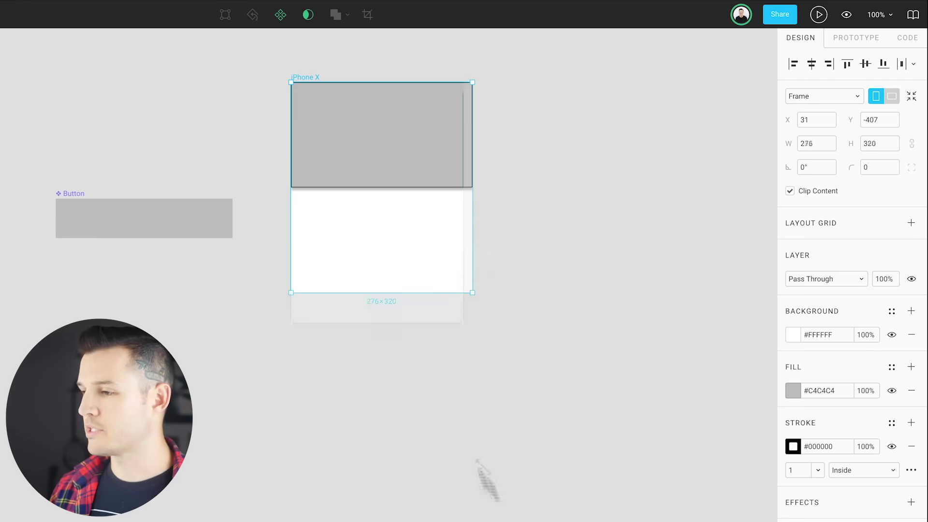
{"action": "left_click", "coordinate": [715, 310]}
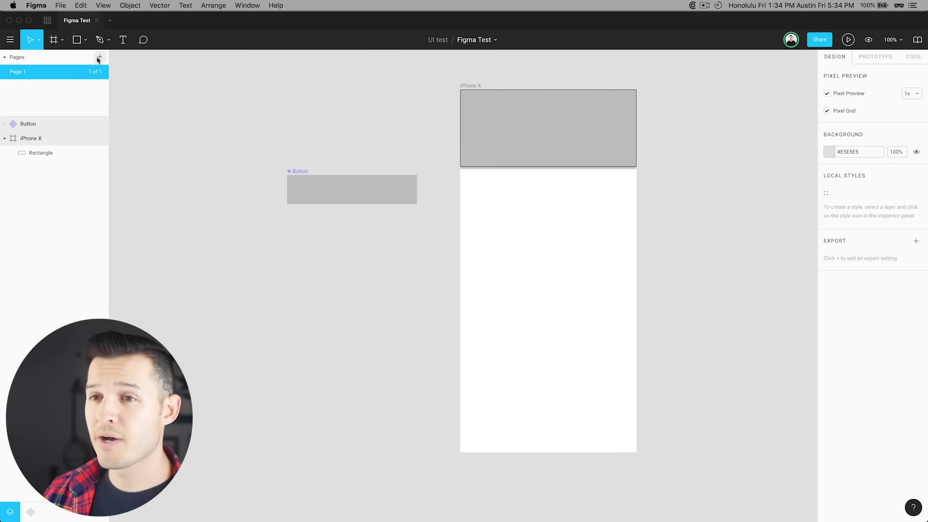
Draw and resize a circle below the header, then drag its Arc handles into a donut arc
{"action": "left_click", "coordinate": [77, 39]}
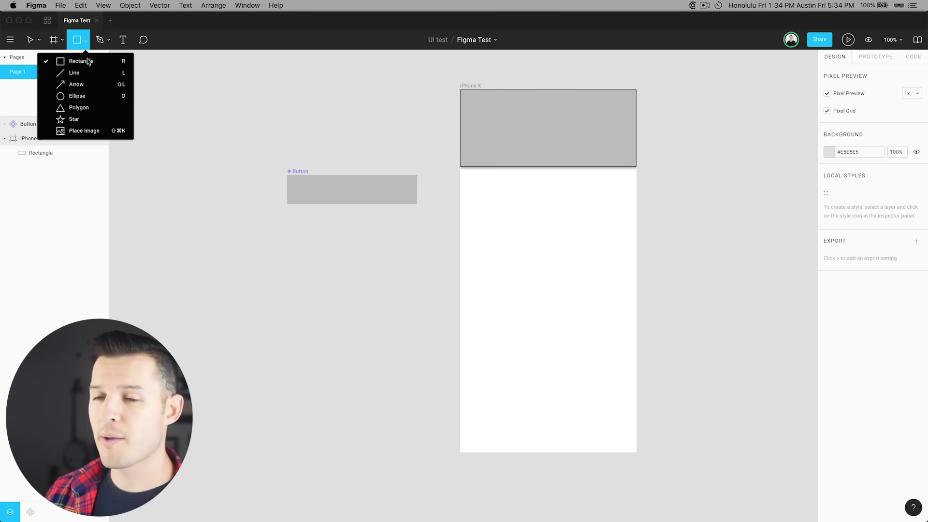
{"action": "left_click", "coordinate": [100, 96]}
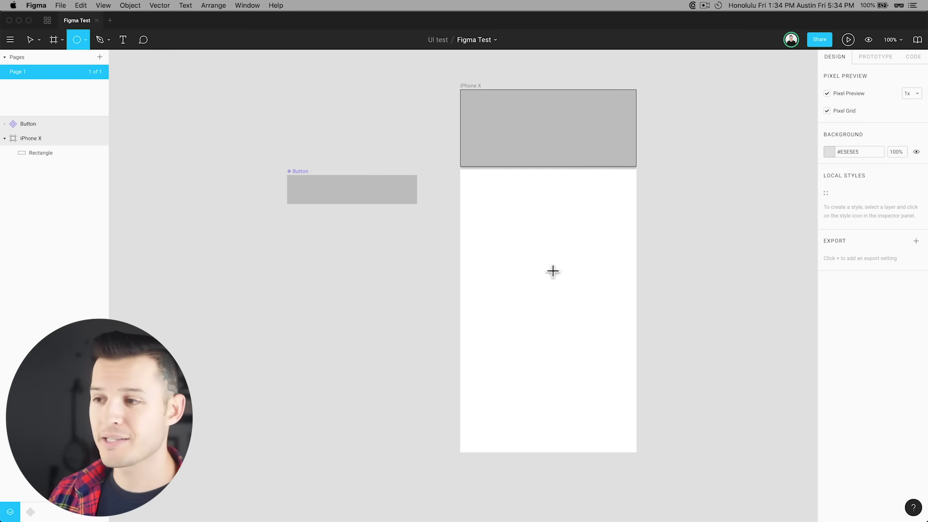
{"action": "left_click_drag", "start_coordinate": [495, 203], "coordinate": [596, 298]}
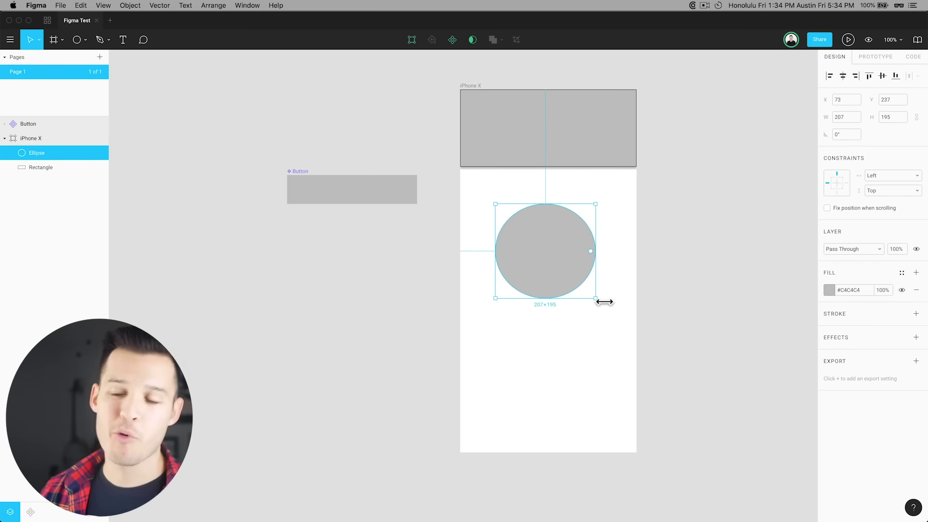
{"action": "left_click_drag", "start_coordinate": [606, 304], "coordinate": [552, 230]}
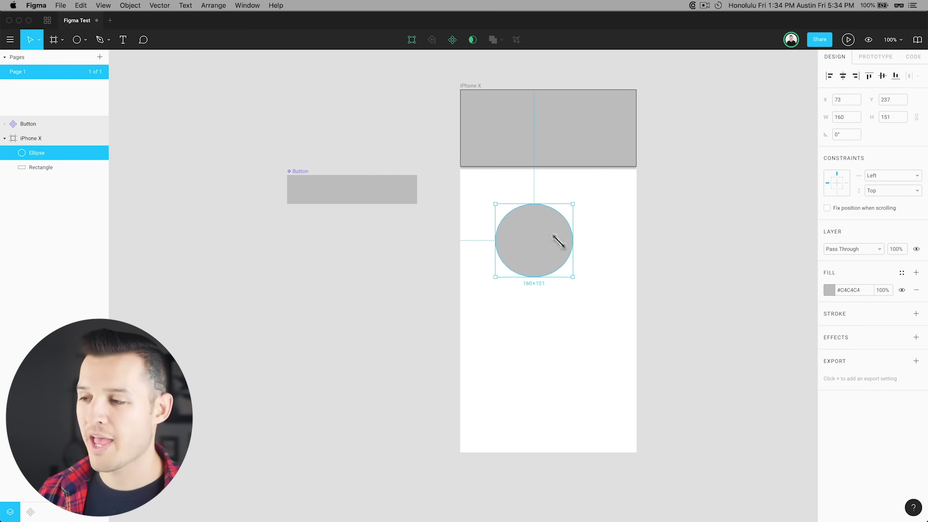
{"action": "left_click_drag", "start_coordinate": [553, 230], "coordinate": [582, 285]}
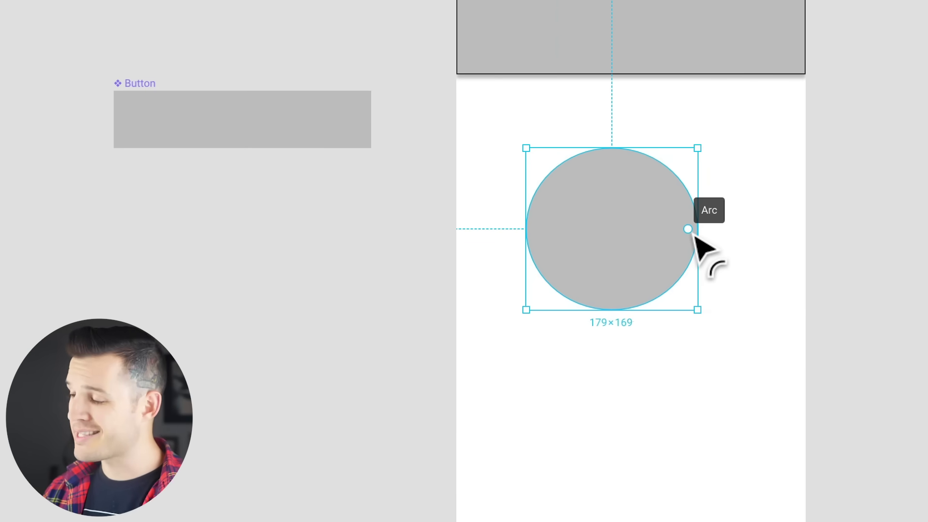
{"action": "left_click_drag", "start_coordinate": [693, 235], "coordinate": [582, 262]}
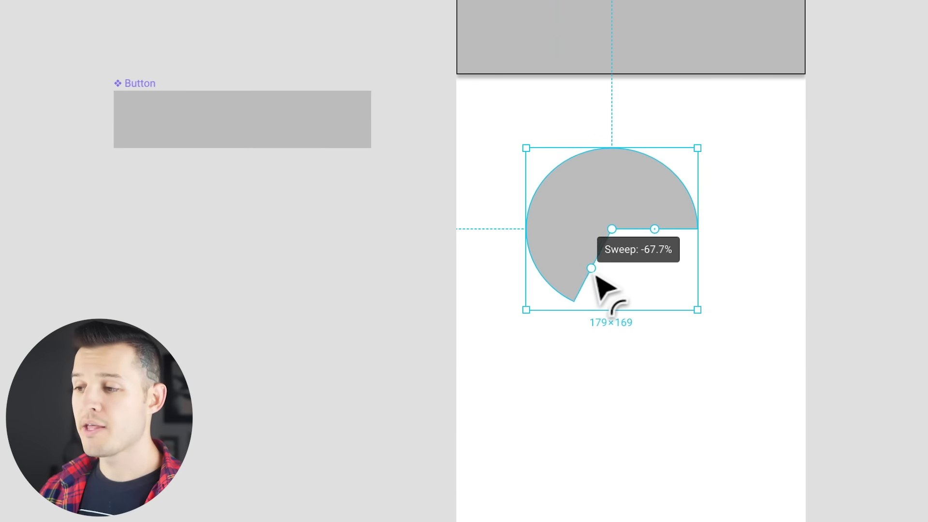
{"action": "mouse_move", "coordinate": [654, 230]}
{"action": "left_mouse_down"}
{"action": "mouse_move", "coordinate": [596, 231]}
{"action": "mouse_move", "coordinate": [620, 267]}
{"action": "left_mouse_up"}
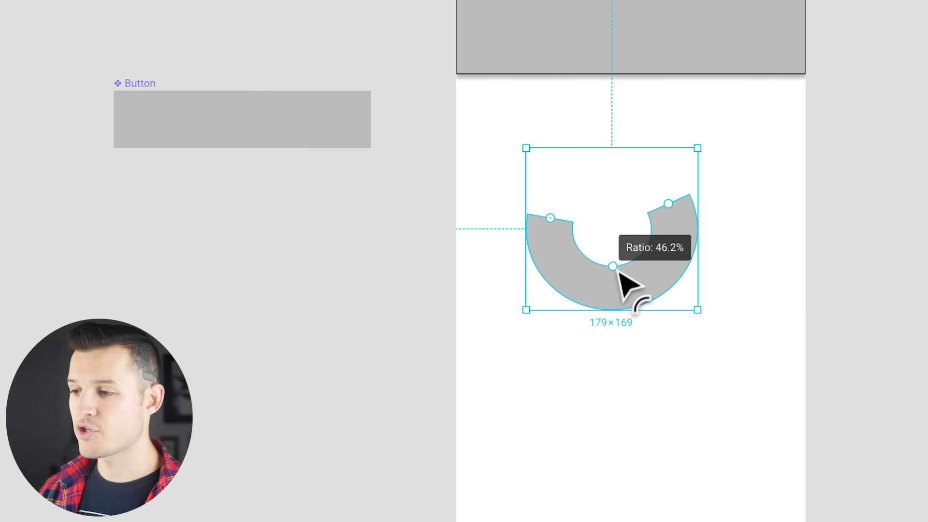
{"action": "left_click", "coordinate": [804, 307]}
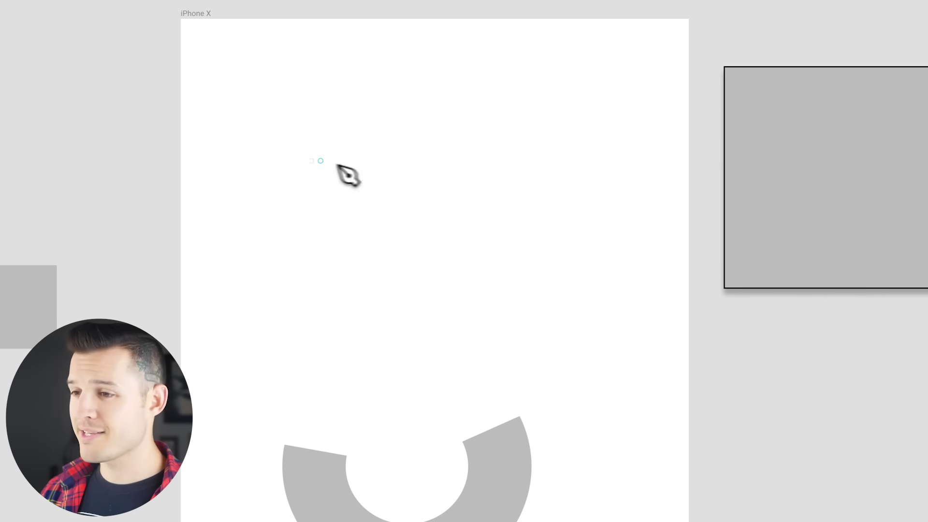
Pen-draw a closed 233×99 shape of straight and curved edges above the arc
{"action": "left_click", "coordinate": [247, 159]}
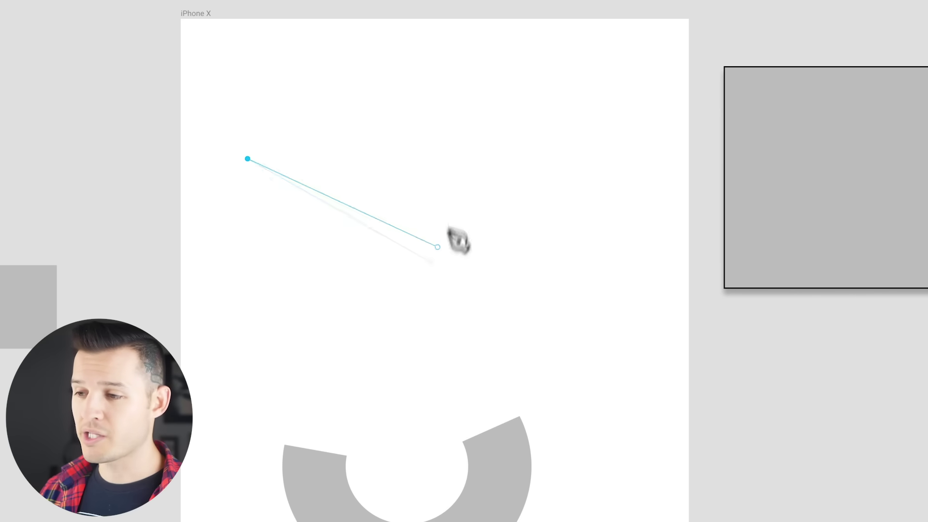
{"action": "left_click", "coordinate": [505, 236]}
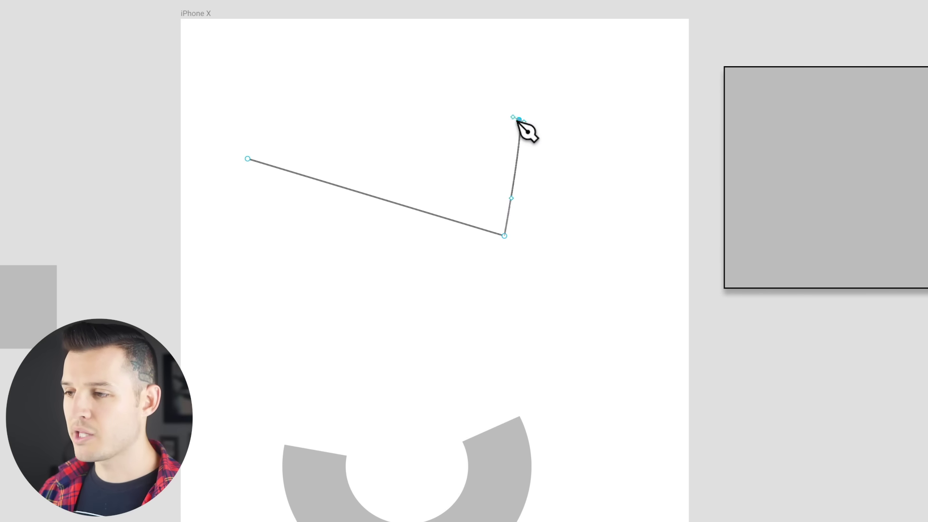
{"action": "mouse_move", "coordinate": [517, 120]}
{"action": "left_mouse_down"}
{"action": "mouse_move", "coordinate": [498, 50]}
{"action": "mouse_move", "coordinate": [425, 73]}
{"action": "mouse_move", "coordinate": [489, 53]}
{"action": "mouse_move", "coordinate": [461, 49]}
{"action": "mouse_move", "coordinate": [392, 71]}
{"action": "left_mouse_up"}
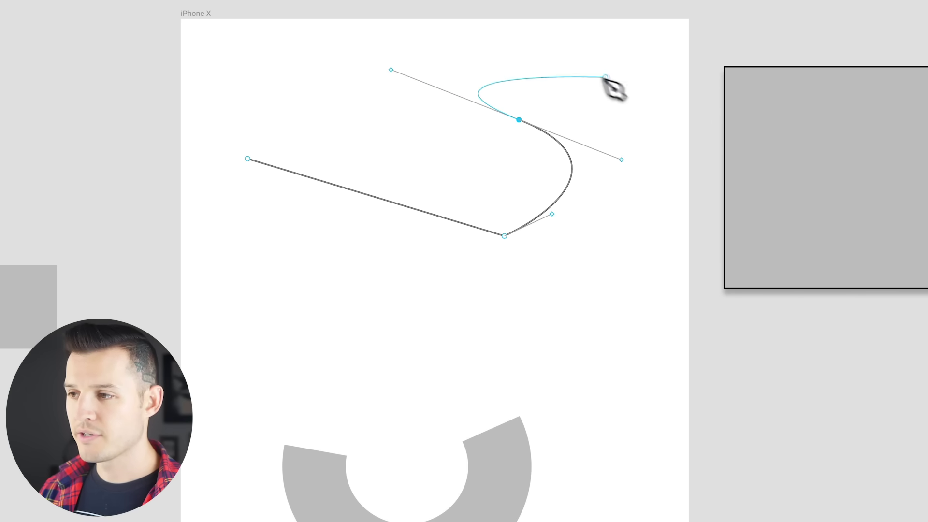
{"action": "key", "text": "Escape"}
{"action": "key", "text": "p"}
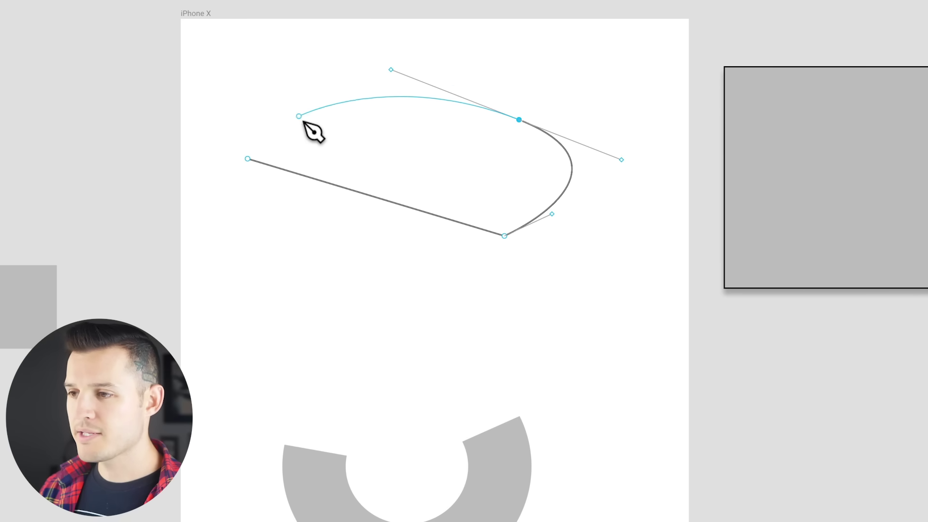
{"action": "left_click_drag", "start_coordinate": [300, 120], "coordinate": [269, 136]}
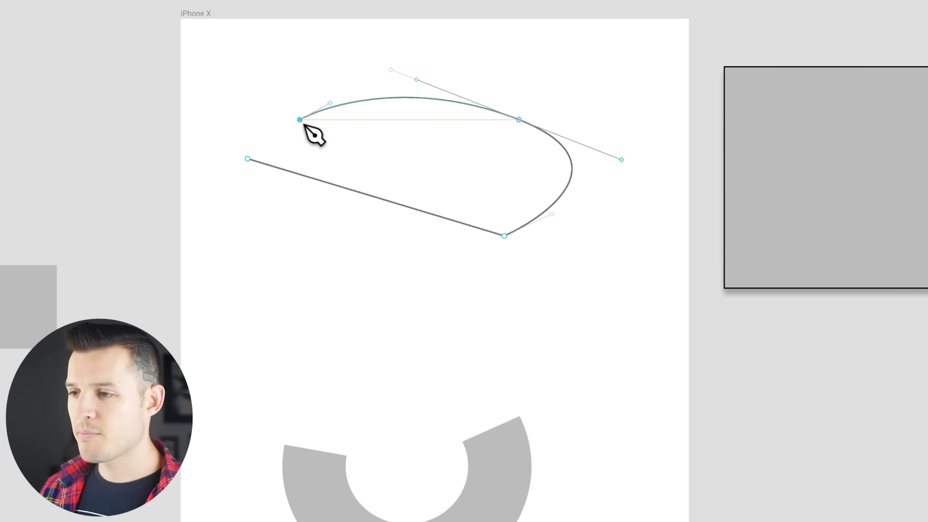
{"action": "left_click", "coordinate": [248, 159]}
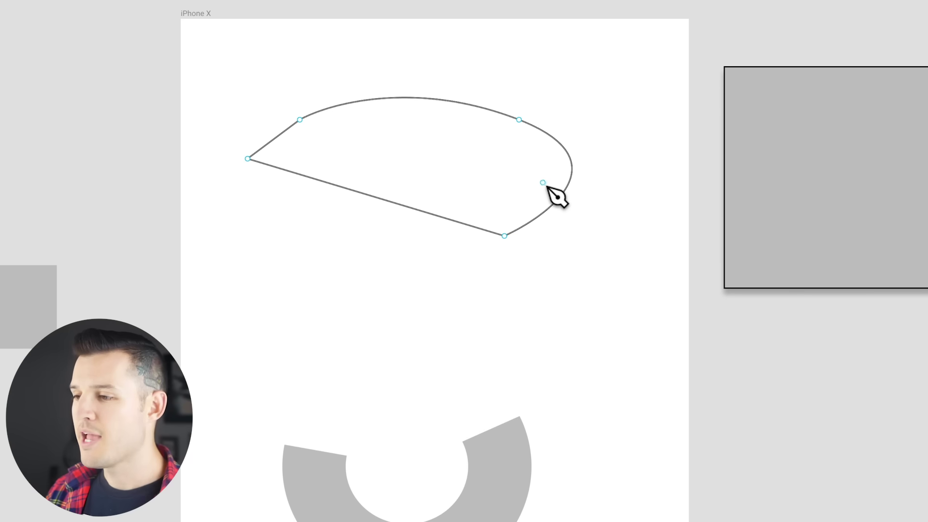
{"action": "key", "text": "Escape"}
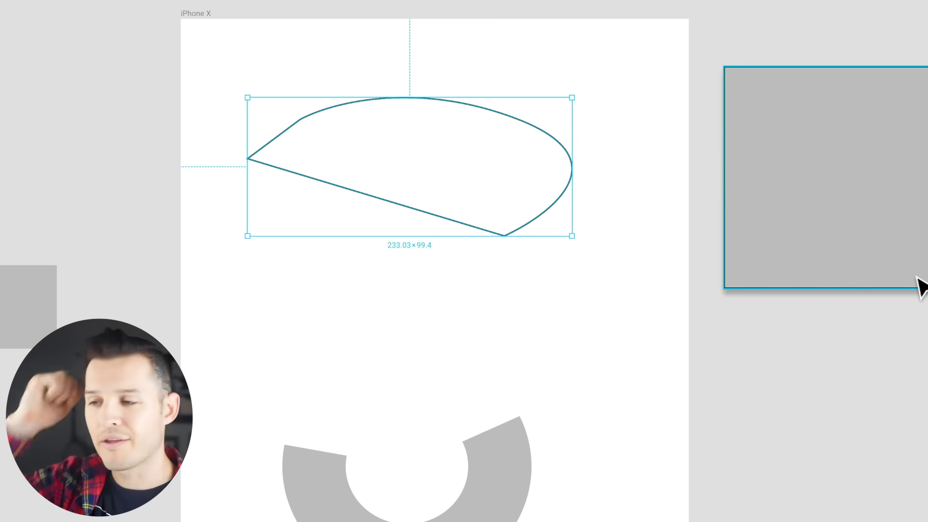
Drag the shape's top and left anchor points, then stretch and rotate it into a tilted dome
{"action": "double_click", "coordinate": [493, 123]}
{"action": "left_click_drag", "start_coordinate": [518, 123], "coordinate": [476, 90]}
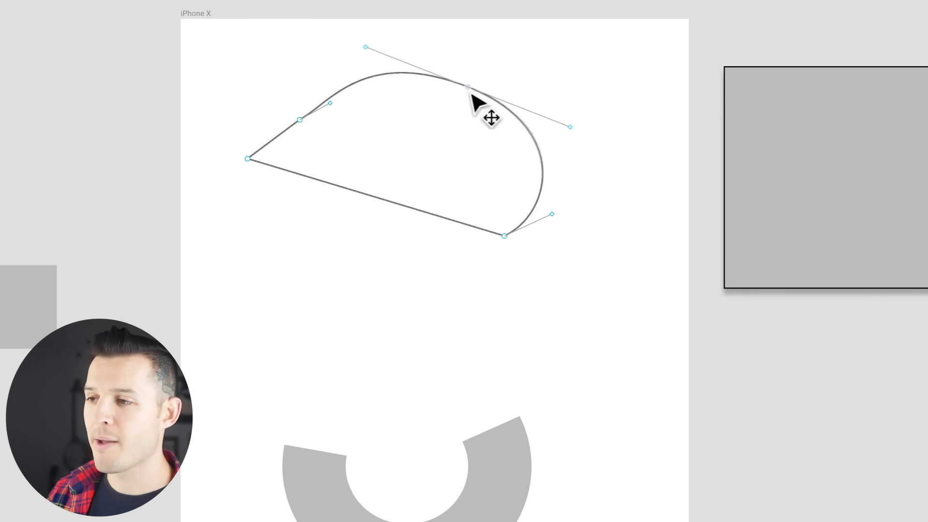
{"action": "left_click_drag", "start_coordinate": [250, 159], "coordinate": [269, 165]}
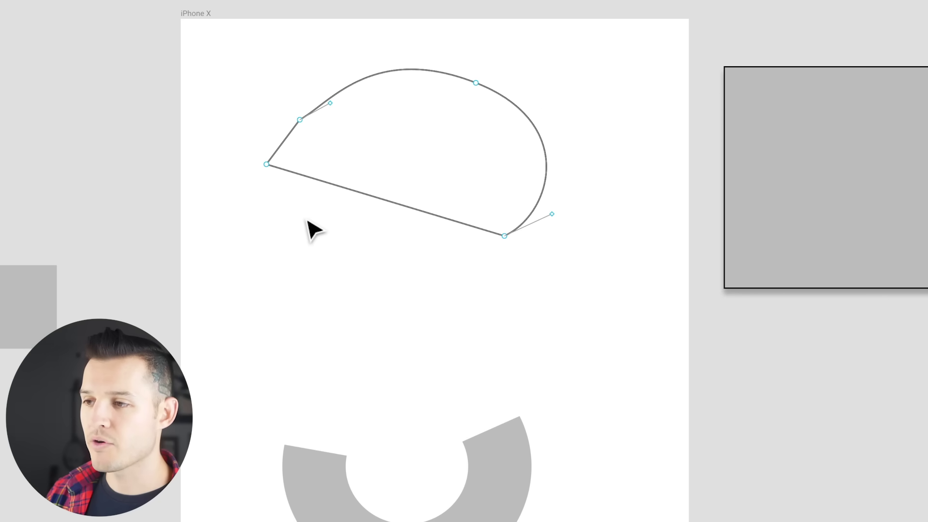
{"action": "key", "text": "Escape"}
{"action": "mouse_move", "coordinate": [267, 69]}
{"action": "left_mouse_down"}
{"action": "mouse_move", "coordinate": [279, 58]}
{"action": "mouse_move", "coordinate": [266, 121]}
{"action": "left_mouse_up"}
{"action": "key", "text": "Escape"}
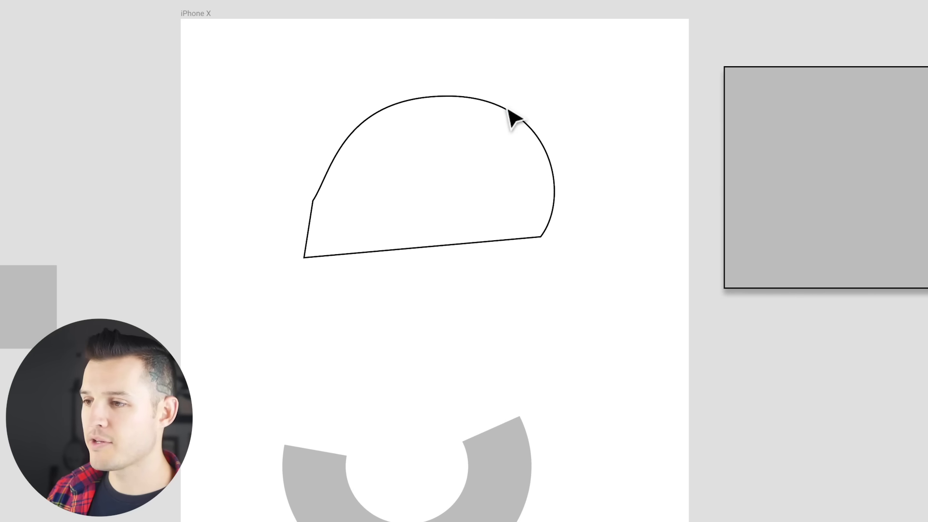
{"action": "left_click", "coordinate": [365, 137]}
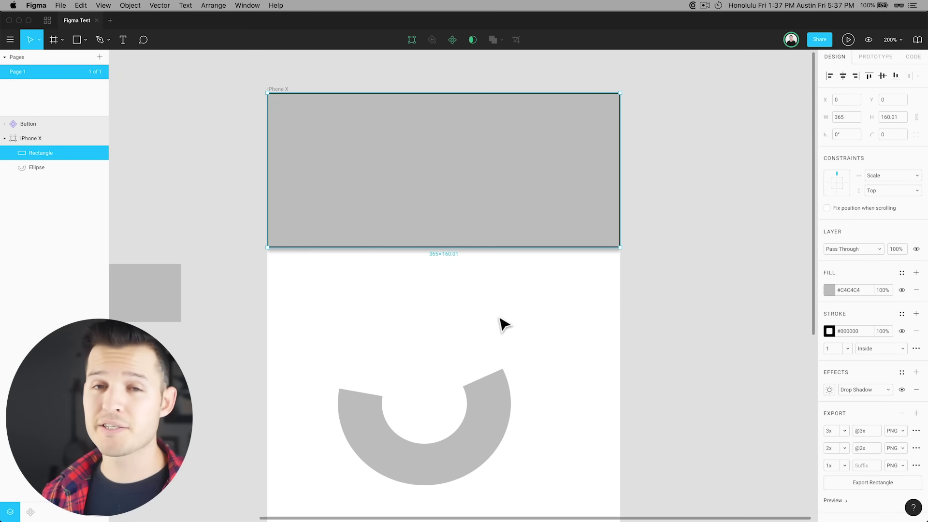
Zoom to 100%, drag the donut arc down to 93, 313, and select the header
{"action": "key", "text": "shift+0"}
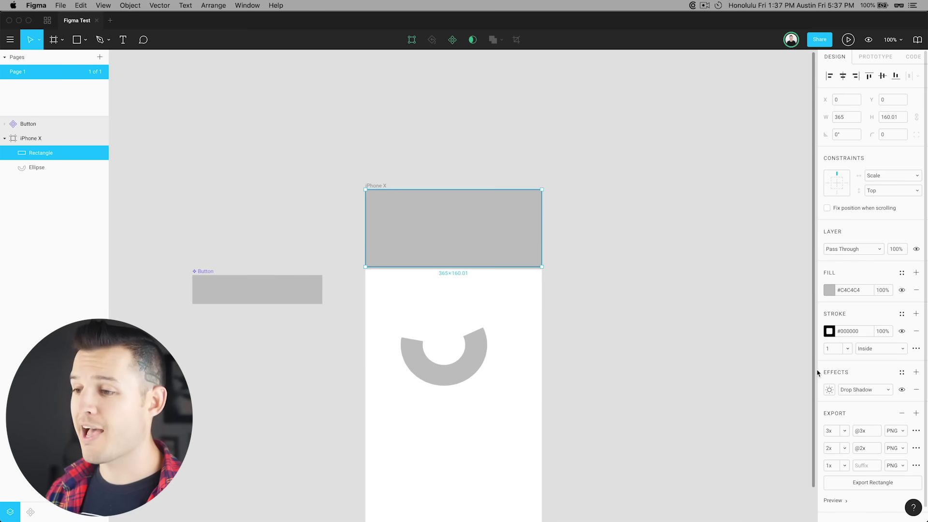
{"action": "left_click_drag", "start_coordinate": [627, 373], "coordinate": [603, 220]}
{"action": "mouse_move", "coordinate": [439, 230]}
{"action": "left_mouse_down"}
{"action": "mouse_move", "coordinate": [431, 275]}
{"action": "mouse_move", "coordinate": [441, 315]}
{"action": "left_mouse_up"}
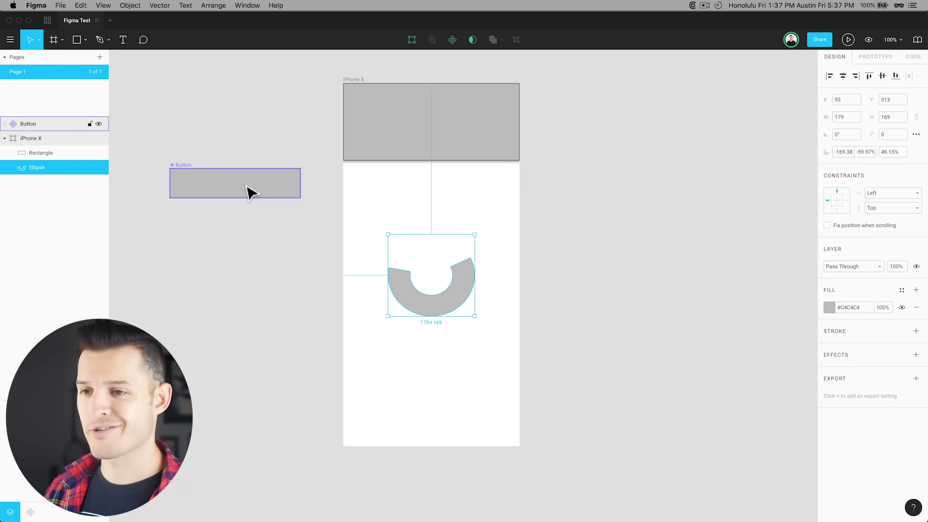
{"action": "left_click", "coordinate": [452, 141]}
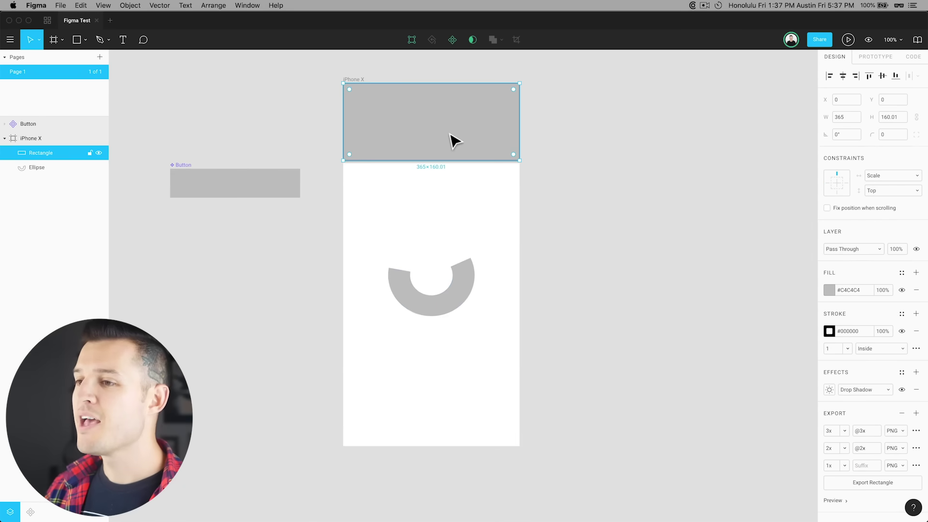
Pin and post a comment on the header rectangle, then return to editing
{"action": "left_click", "coordinate": [143, 41]}
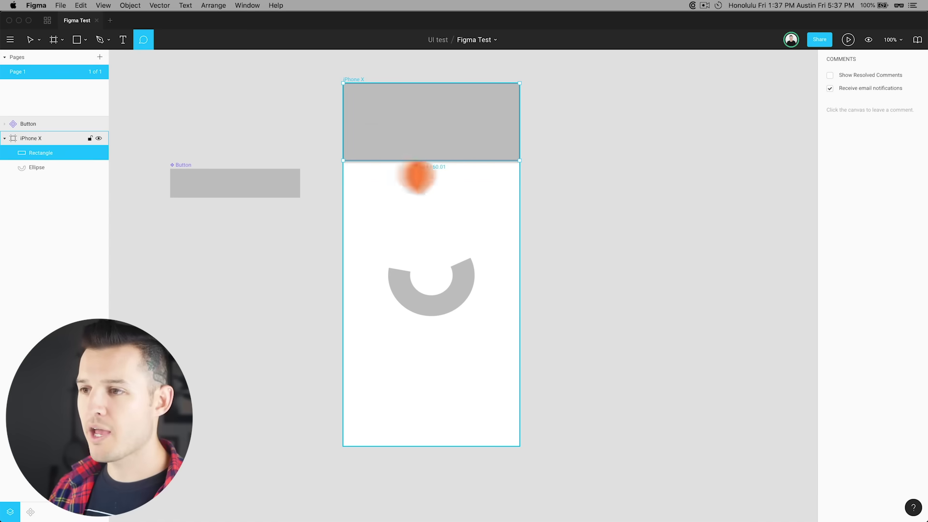
{"action": "left_click", "coordinate": [511, 106]}
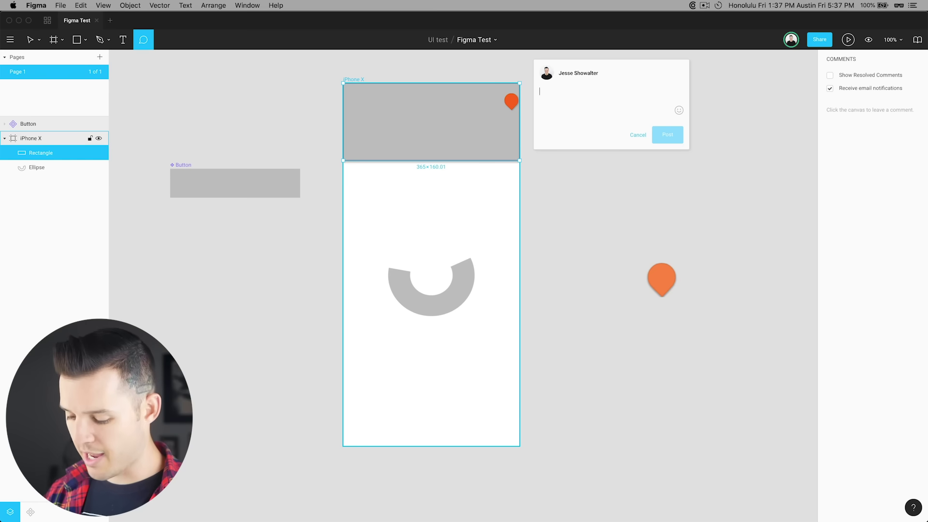
{"action": "type", "text": "Leave a comment"}
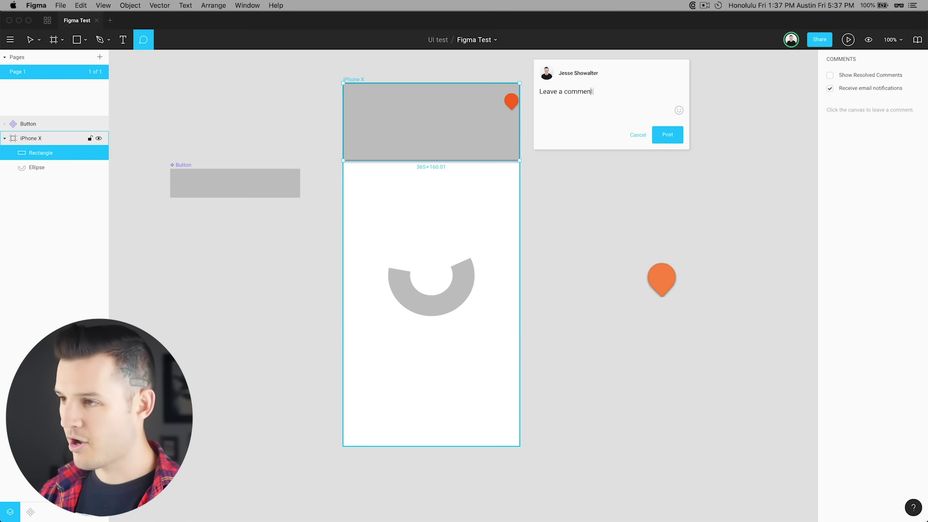
{"action": "left_click", "coordinate": [668, 135]}
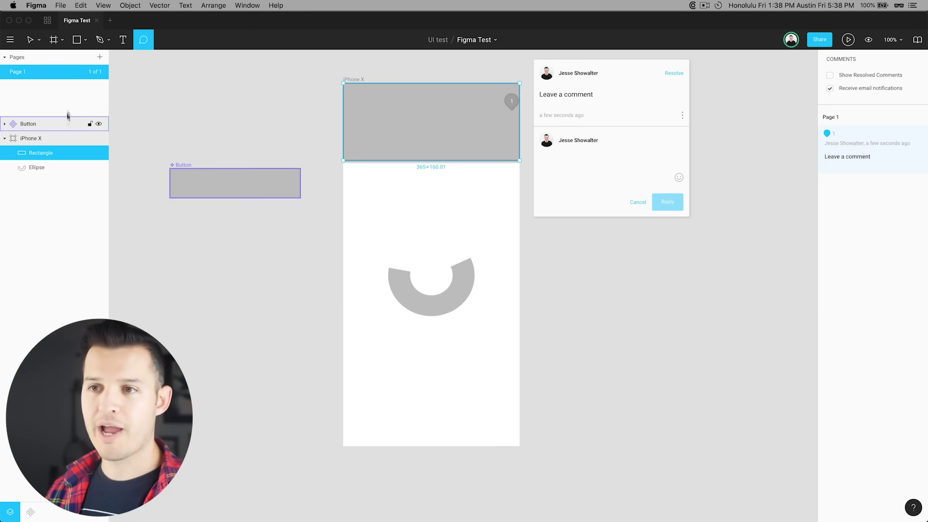
{"action": "left_click", "coordinate": [30, 39]}
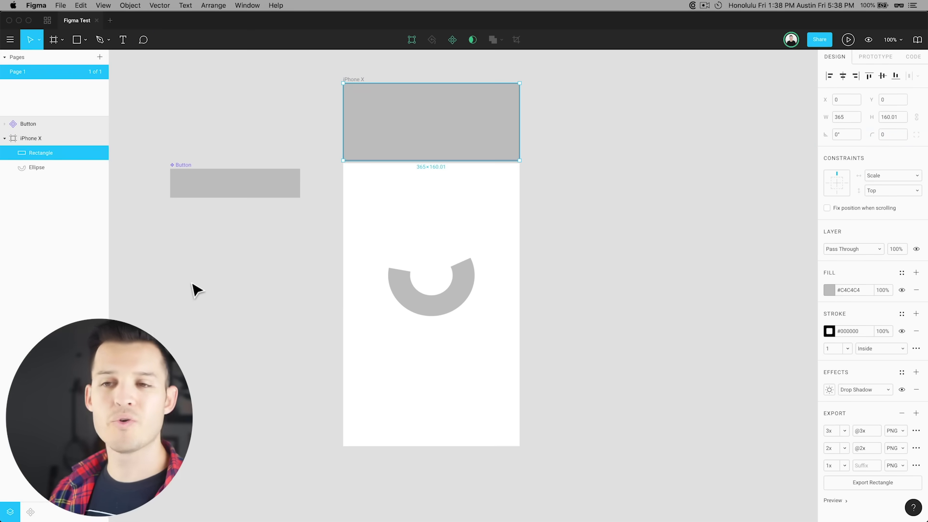
Reply 'hey i like this' in the header's comment thread, then close the thread
{"action": "left_click", "coordinate": [143, 41]}
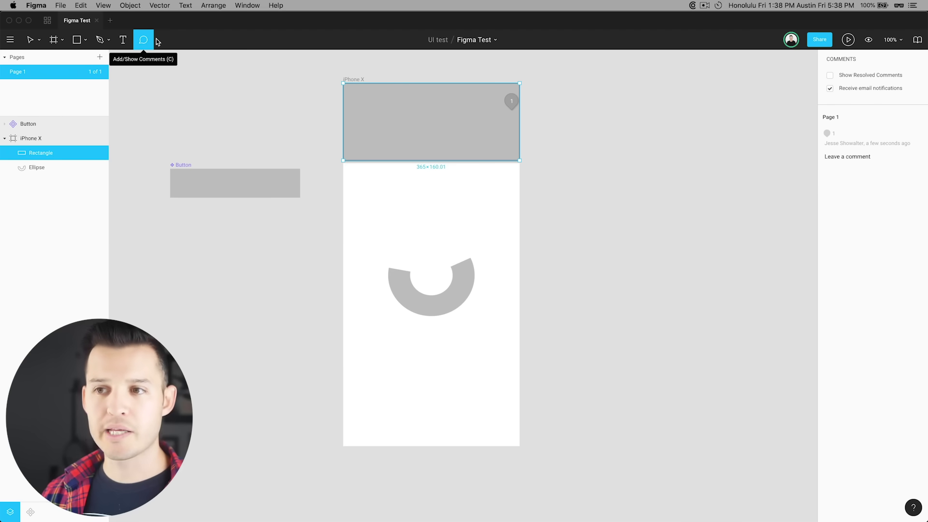
{"action": "left_click", "coordinate": [513, 104]}
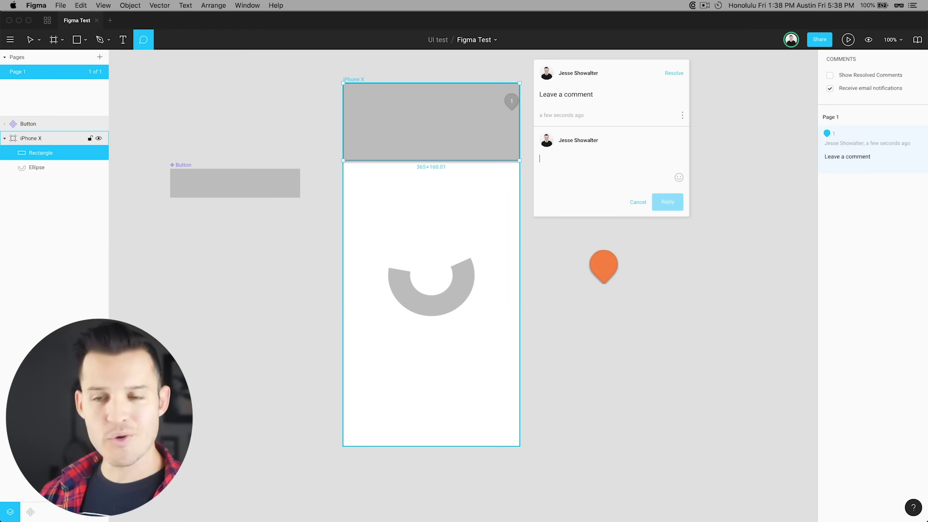
{"action": "type", "text": "h"}
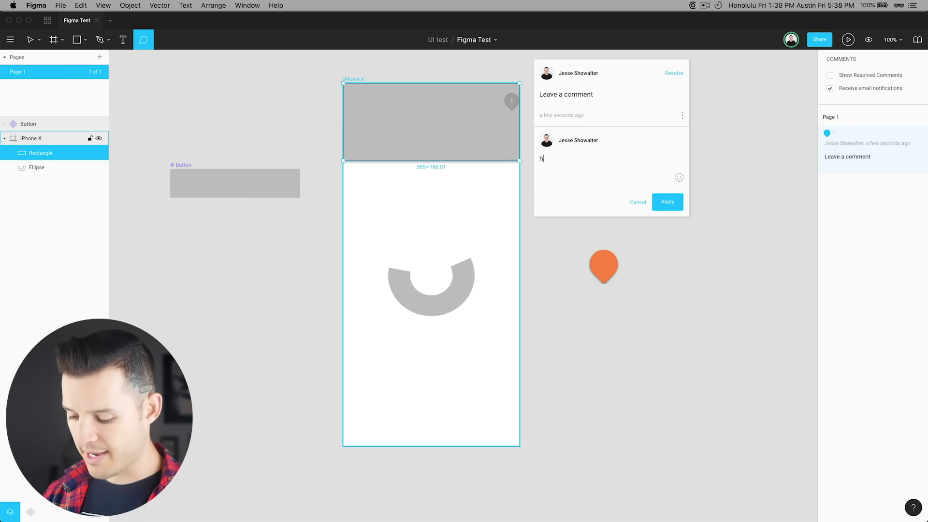
{"action": "type", "text": "e i like this"}
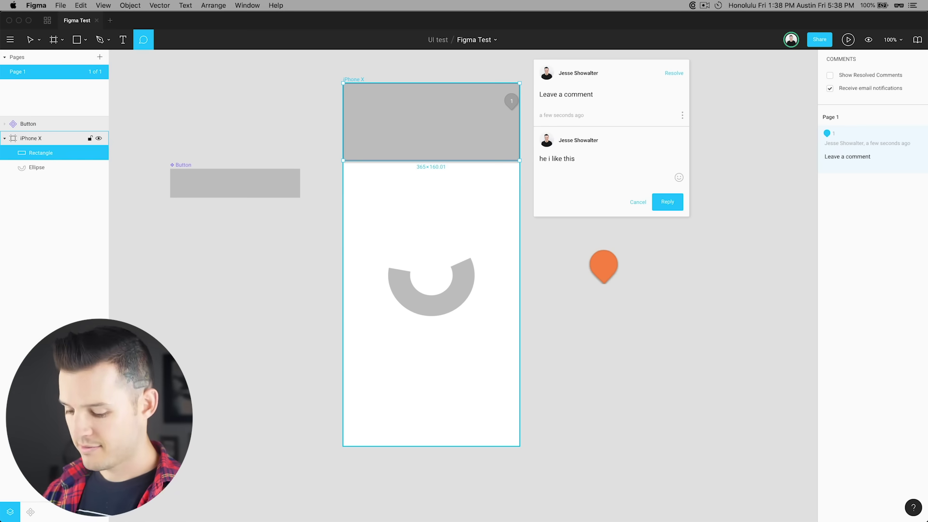
{"action": "key", "text": "Left"}
{"action": "key", "text": "Left"}
{"action": "key", "text": "Left"}
{"action": "type", "text": "y"}
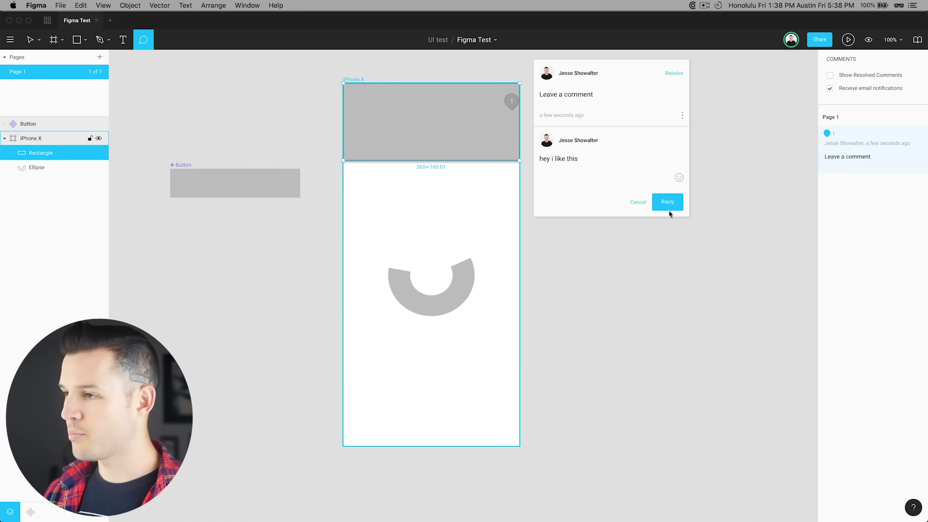
{"action": "left_click", "coordinate": [667, 207]}
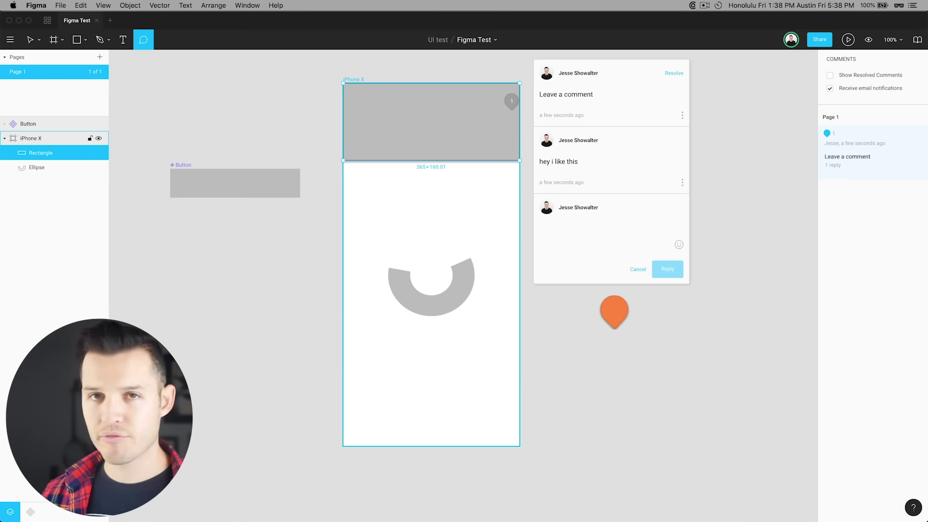
{"action": "left_click", "coordinate": [671, 74]}
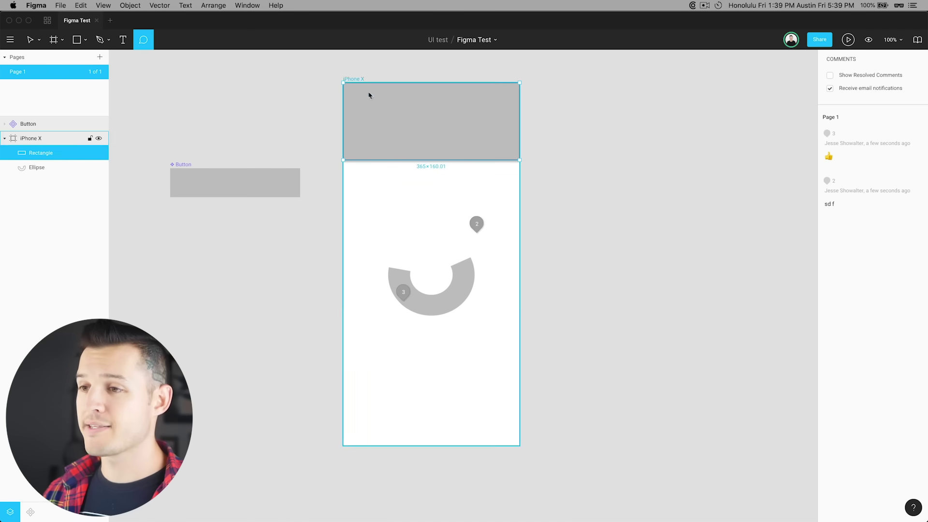
Duplicate the iPhone X frame to the right and link the left frame's arc to the copy
{"action": "key", "text": "Escape"}
{"action": "mouse_move", "coordinate": [384, 91]}
{"action": "left_mouse_down"}
{"action": "mouse_move", "coordinate": [644, 99]}
{"action": "mouse_move", "coordinate": [611, 96]}
{"action": "left_mouse_up"}
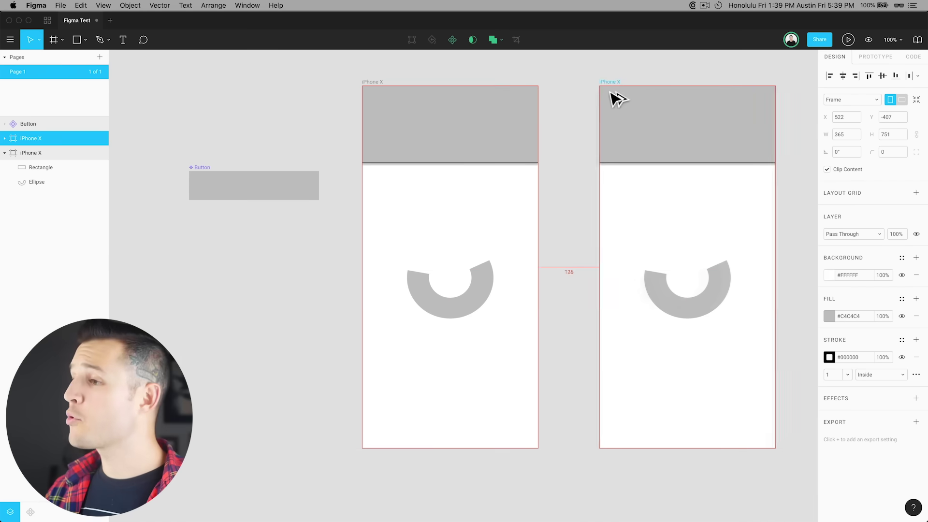
{"action": "scroll", "coordinate": [564, 89], "scroll_direction": "right", "scroll_amount": 3}
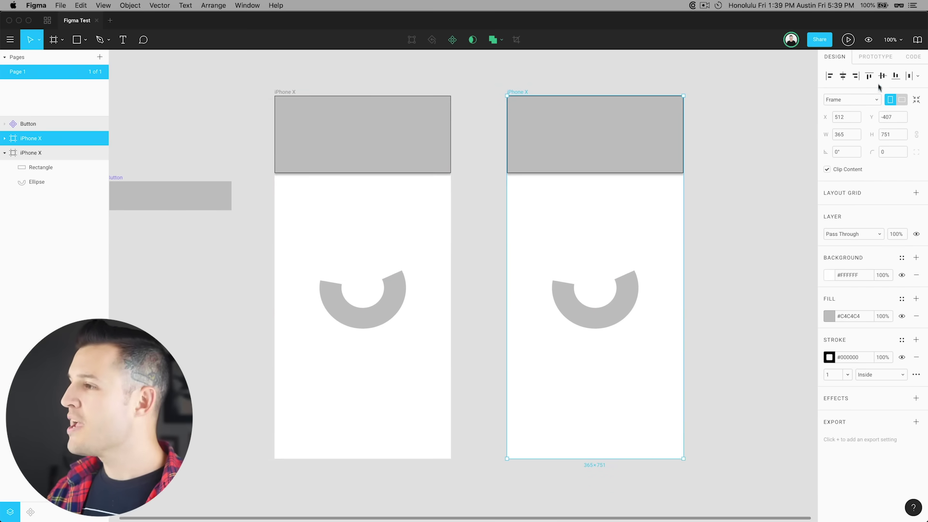
{"action": "left_click", "coordinate": [876, 58]}
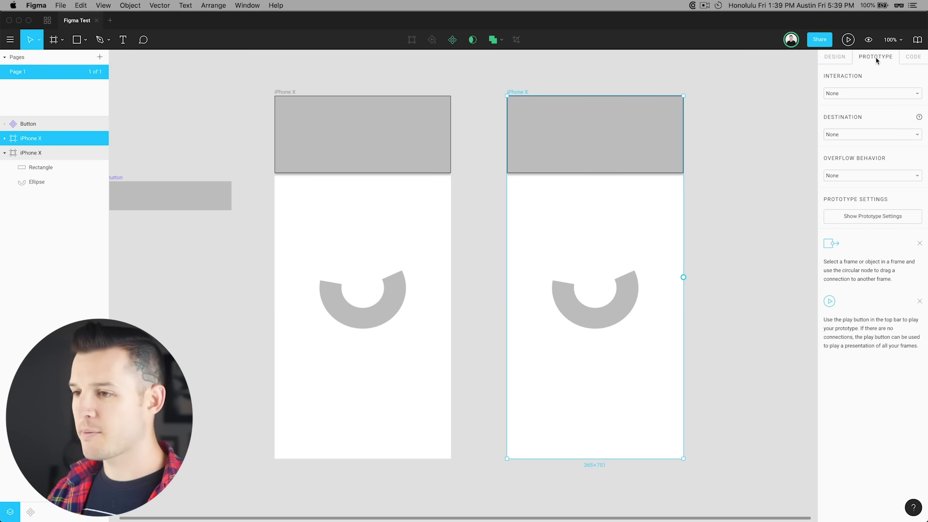
{"action": "left_click", "coordinate": [395, 302]}
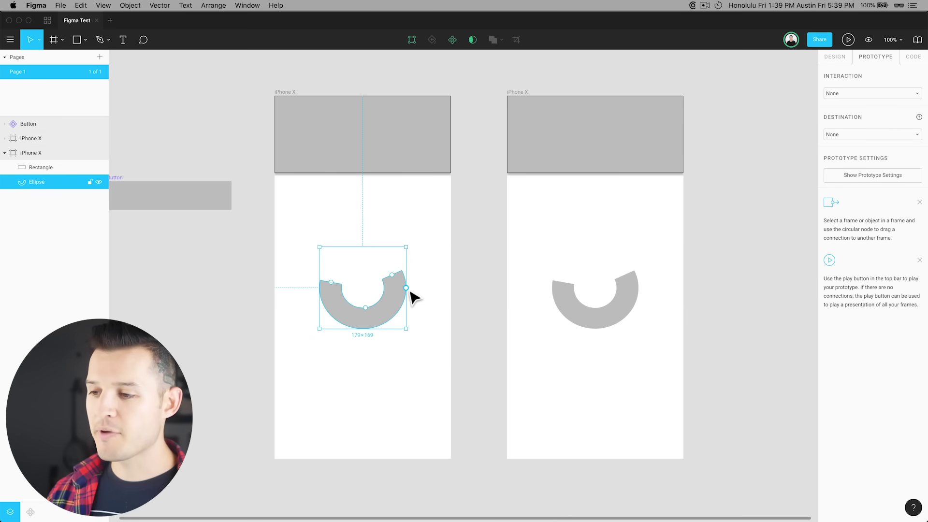
{"action": "left_click_drag", "start_coordinate": [406, 288], "coordinate": [518, 167]}
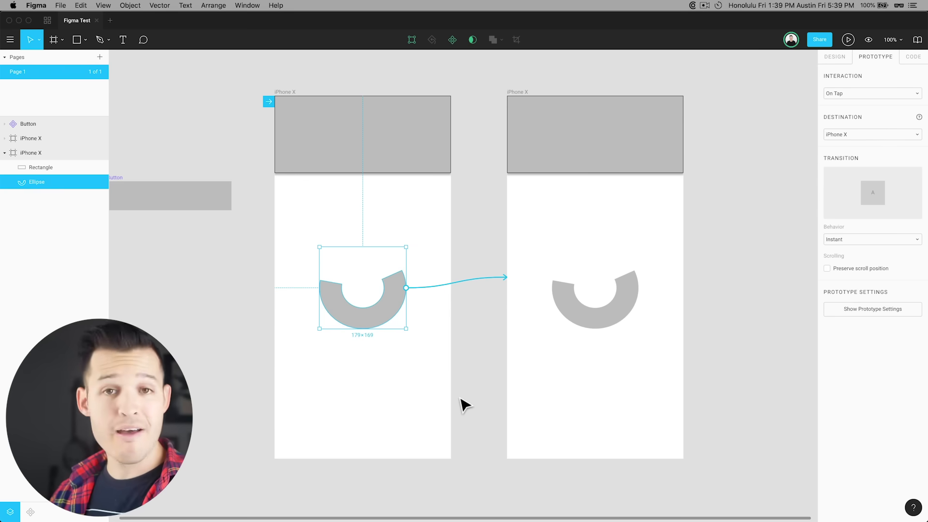
Link the copy's header back to the left frame and give the arc's on-tap link a Push transition
{"action": "left_click", "coordinate": [536, 124]}
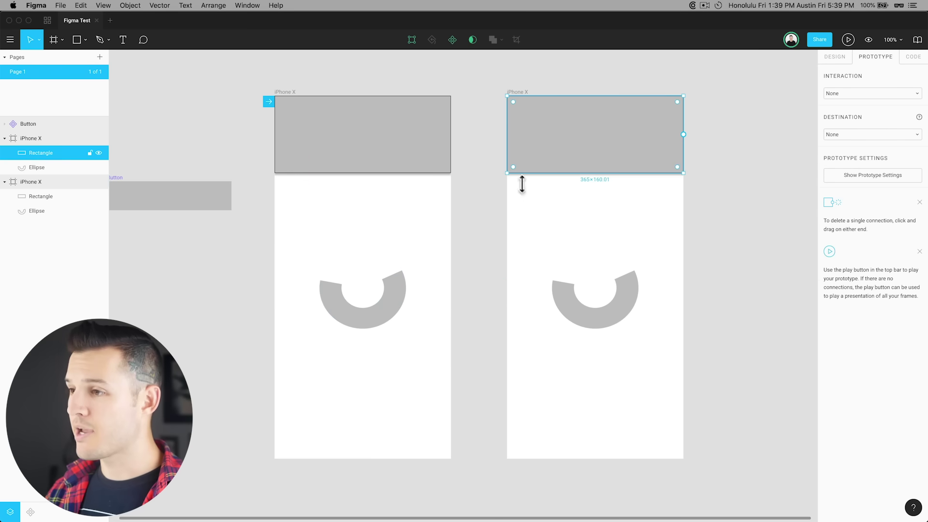
{"action": "left_click_drag", "start_coordinate": [683, 135], "coordinate": [464, 130]}
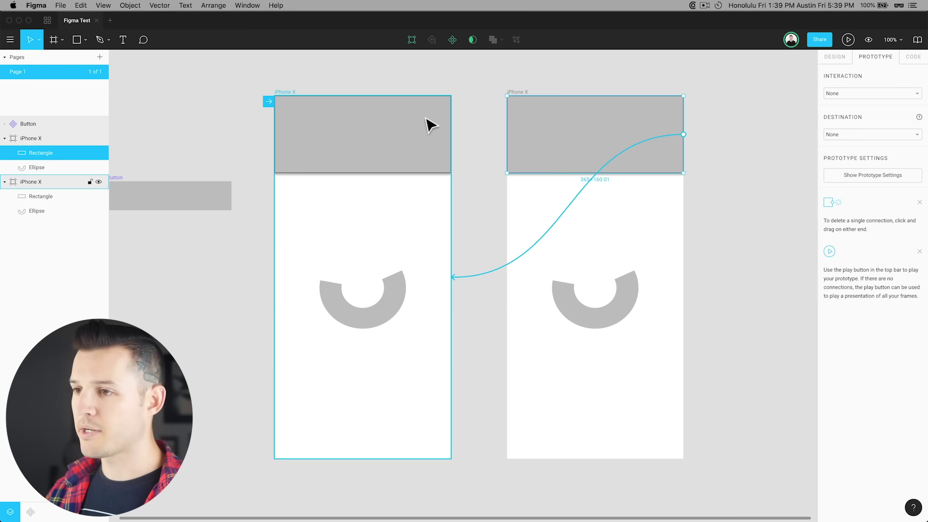
{"action": "left_click", "coordinate": [388, 307]}
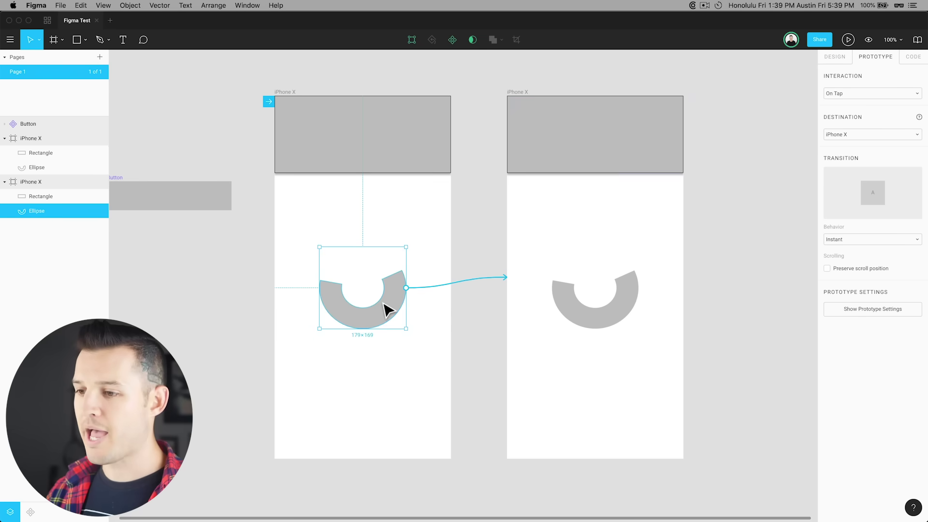
{"action": "left_click", "coordinate": [846, 95]}
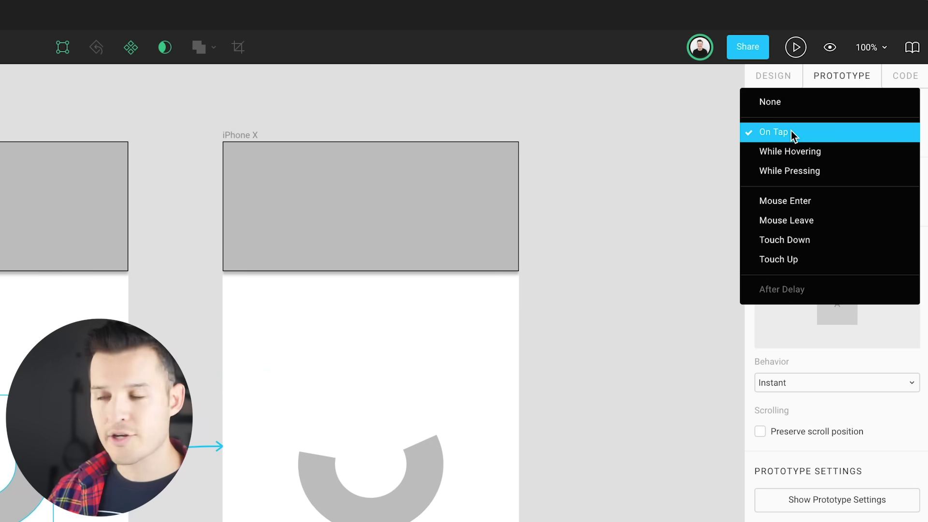
{"action": "left_click", "coordinate": [791, 130]}
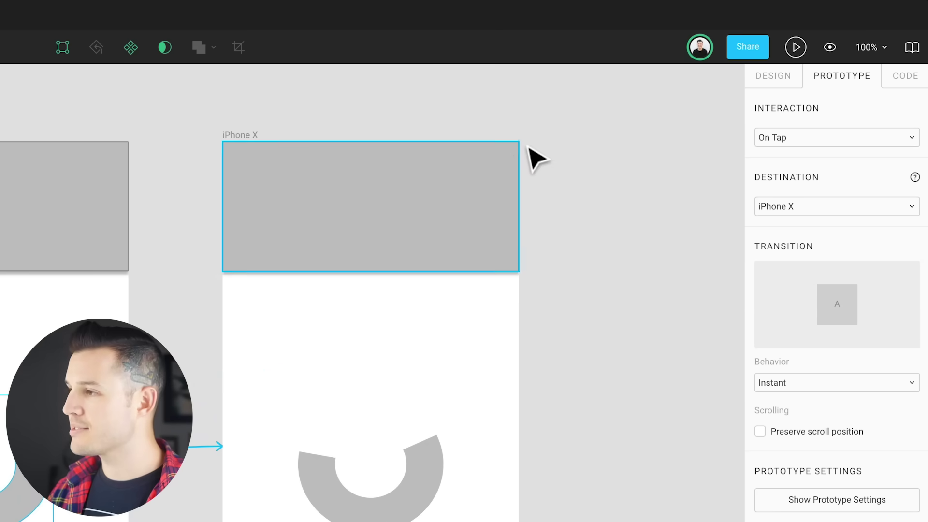
{"action": "left_click", "coordinate": [777, 382]}
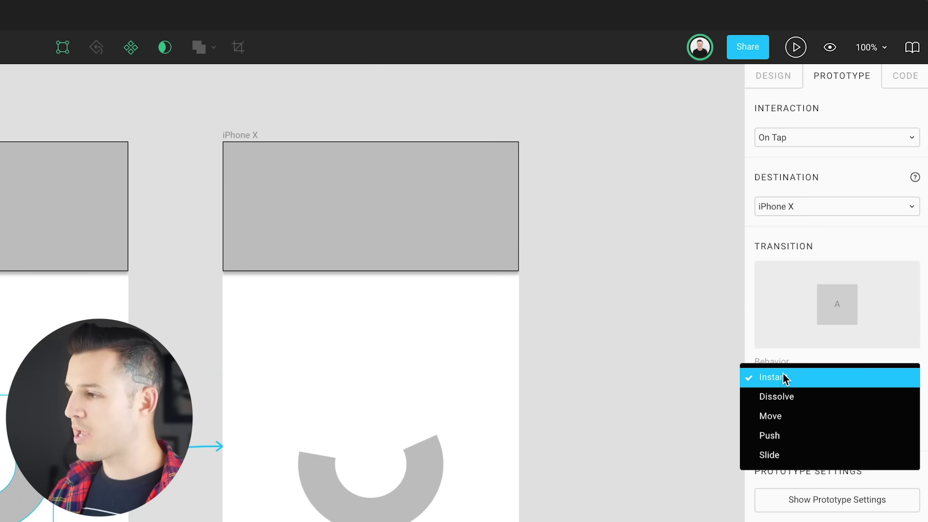
{"action": "left_click", "coordinate": [783, 435]}
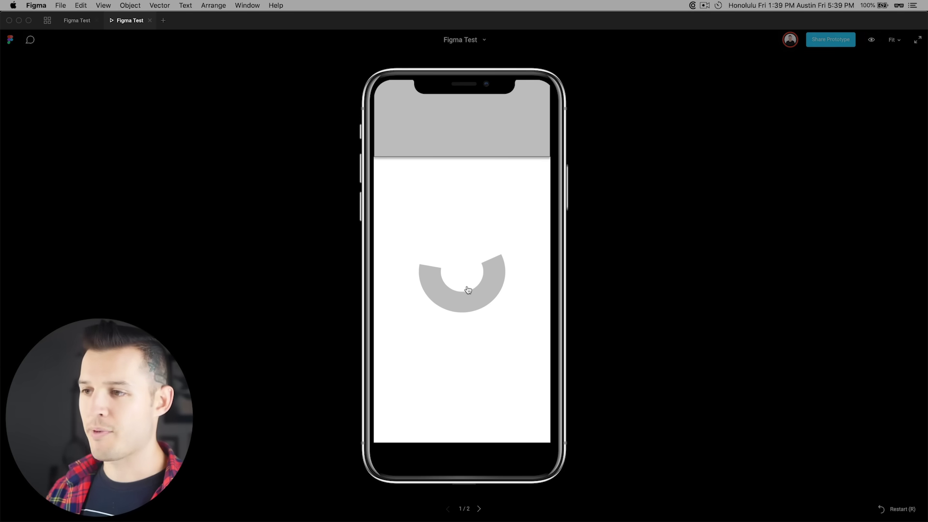
Lower the second screen's header and arc, then tap the header and arc hotspots in the preview
{"action": "left_click", "coordinate": [151, 20]}
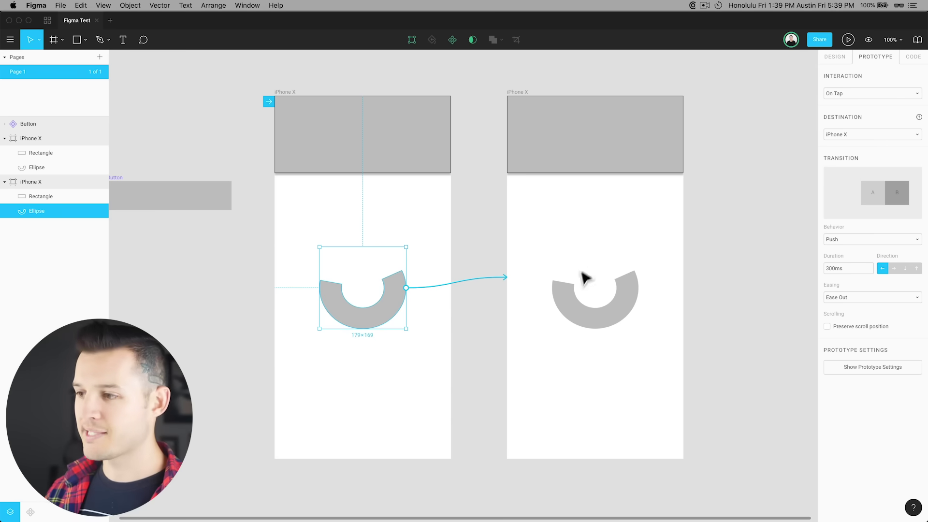
{"action": "key", "text": "super+z"}
{"action": "key", "text": "super+z"}
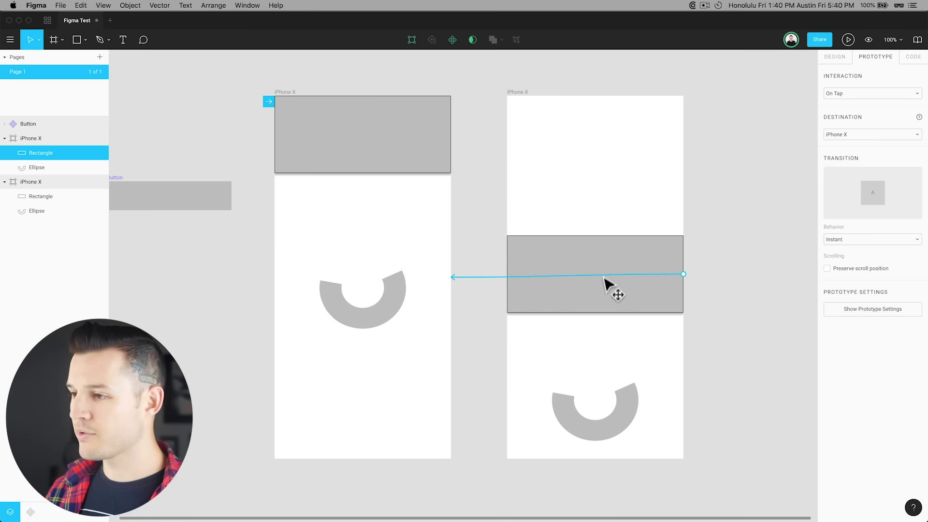
{"action": "left_click", "coordinate": [847, 40]}
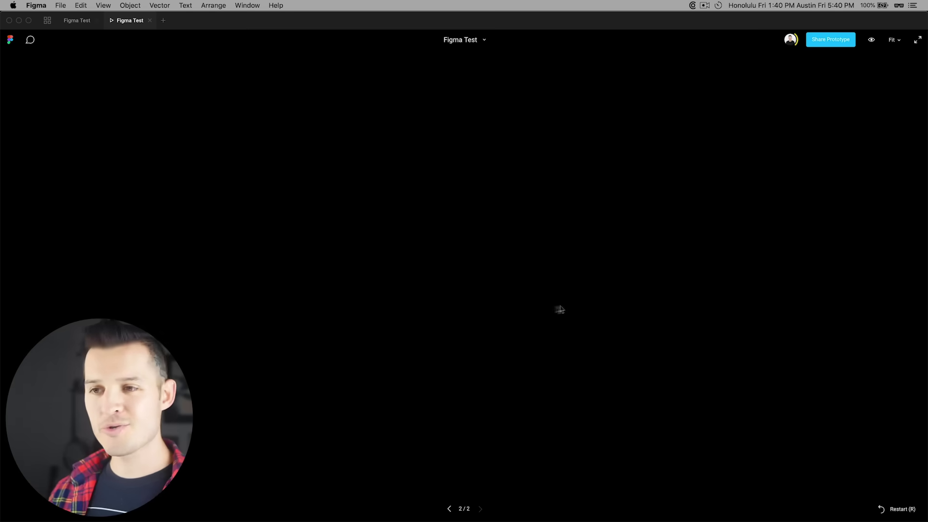
{"action": "left_click", "coordinate": [464, 285]}
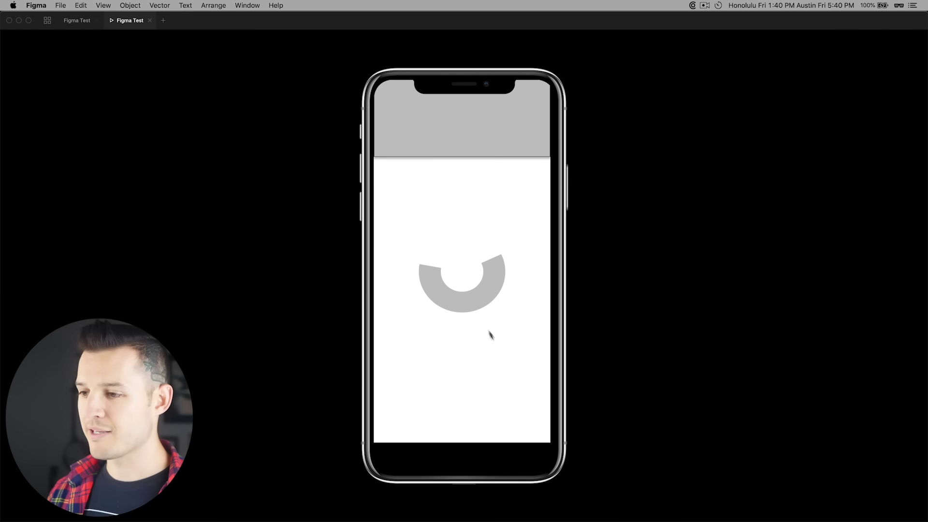
{"action": "left_click", "coordinate": [478, 265]}
{"action": "left_click", "coordinate": [469, 292]}
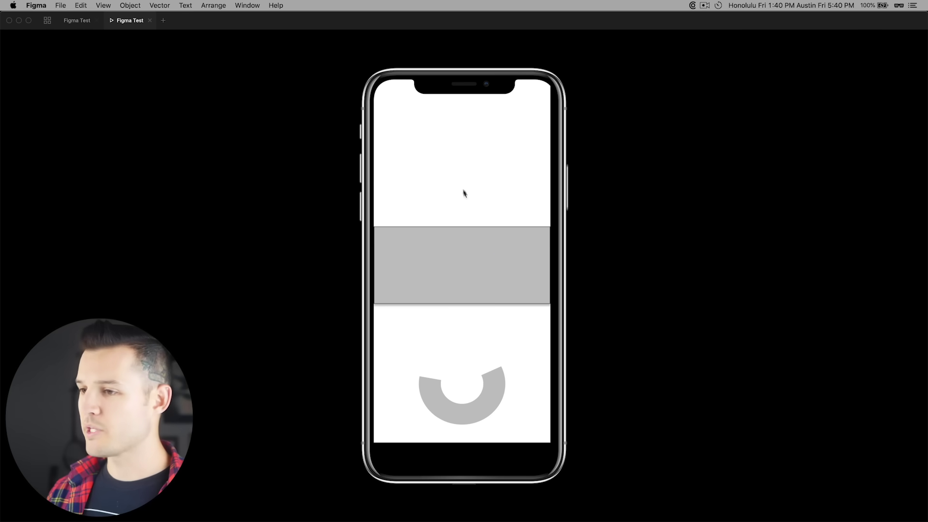
{"action": "left_click", "coordinate": [151, 20]}
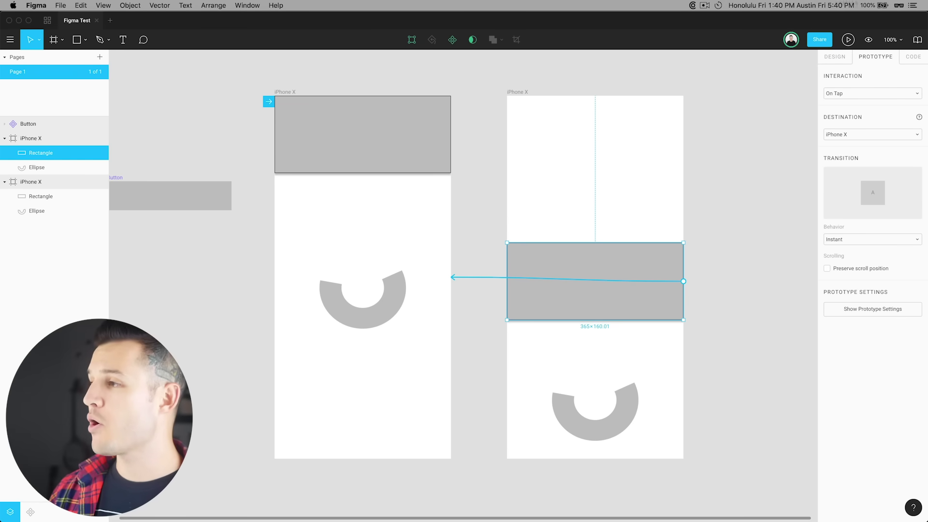
Show the header rectangle's full iOS Swift code and select its view.frame line
{"action": "left_click", "coordinate": [913, 59]}
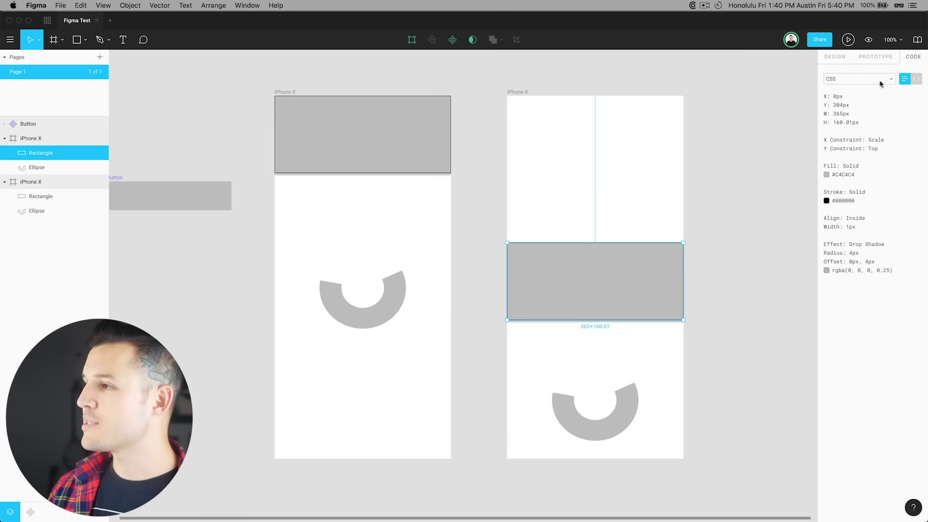
{"action": "left_click", "coordinate": [861, 82]}
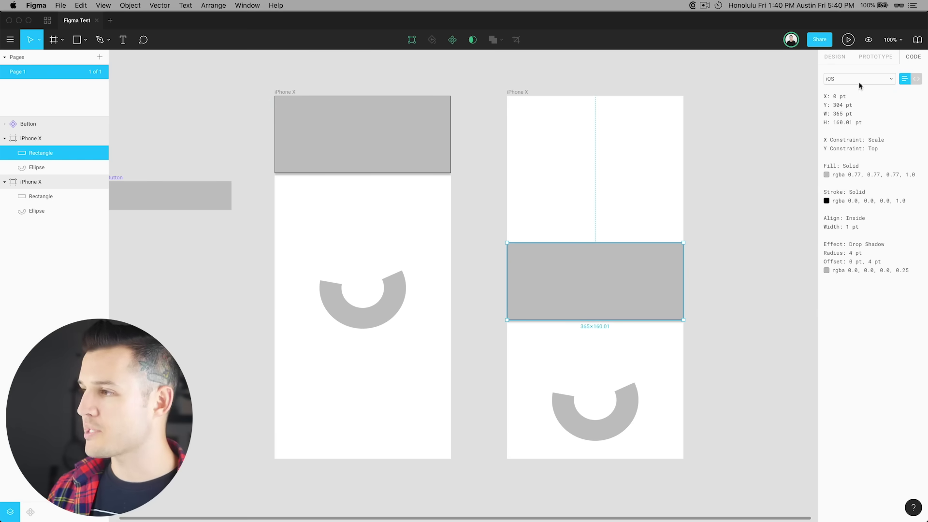
{"action": "left_click", "coordinate": [917, 80]}
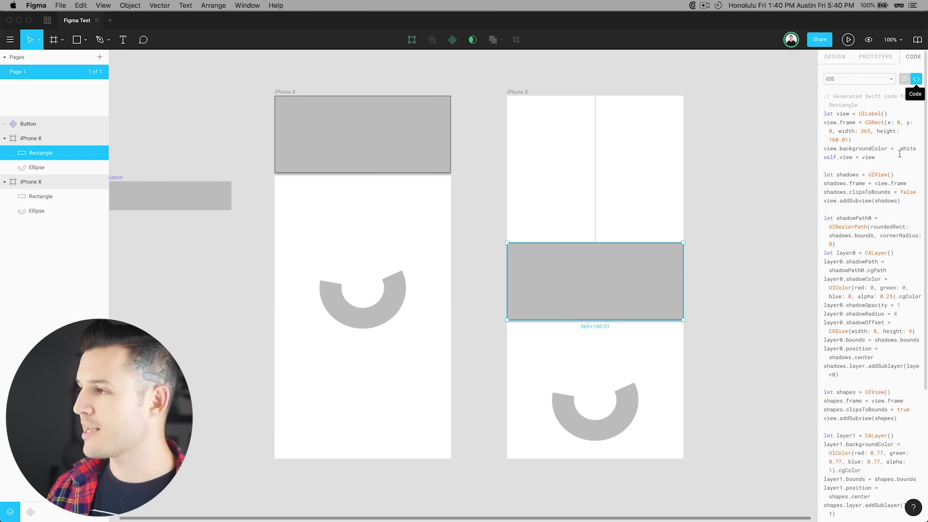
{"action": "scroll", "coordinate": [899, 154], "scroll_direction": "down", "scroll_amount": 5}
{"action": "scroll", "coordinate": [881, 174], "scroll_direction": "up", "scroll_amount": 5}
{"action": "left_click_drag", "start_coordinate": [853, 140], "coordinate": [863, 133]}
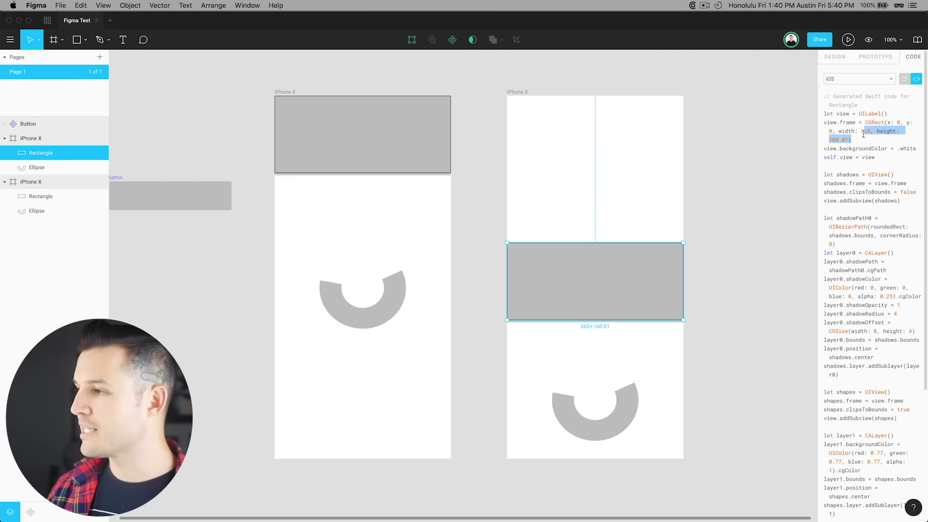
{"action": "triple_click", "coordinate": [863, 134]}
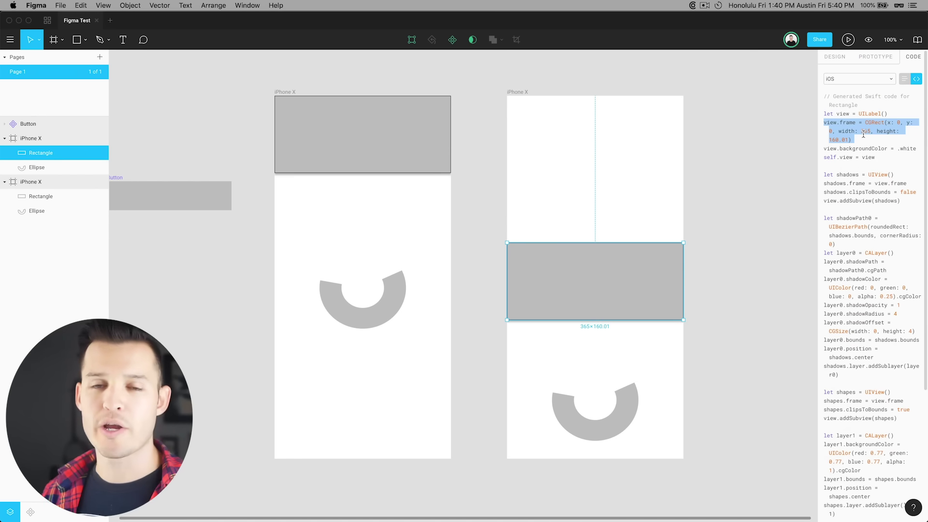